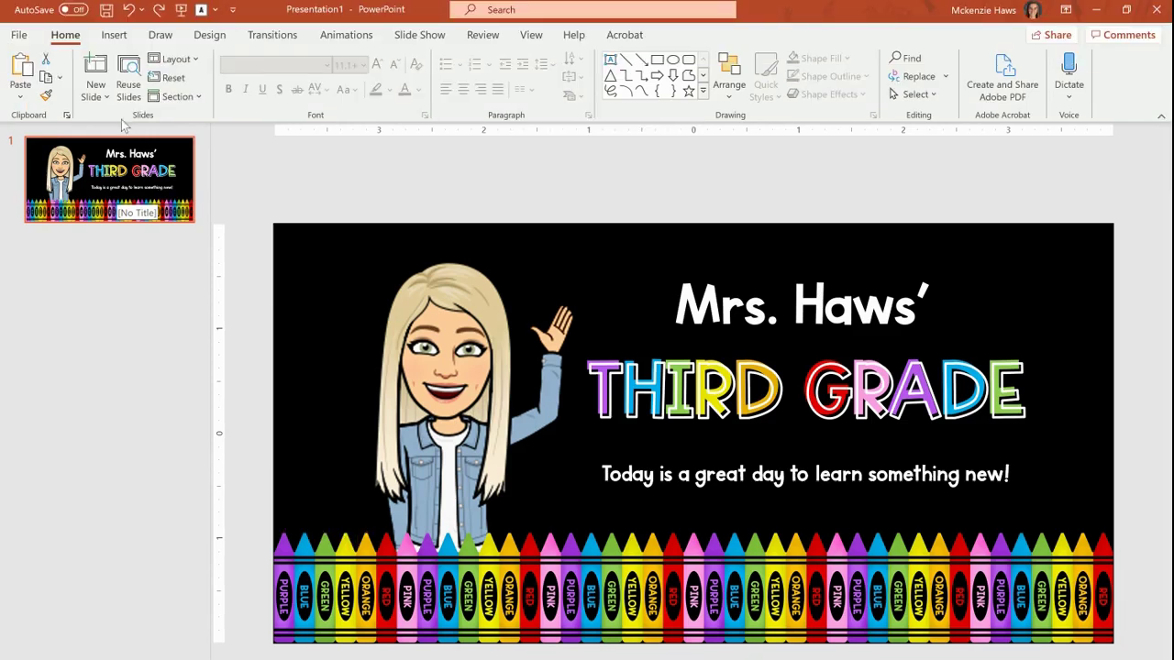
Add a new slide after the title slide and delete its title and text placeholders.
left_click(96, 66)
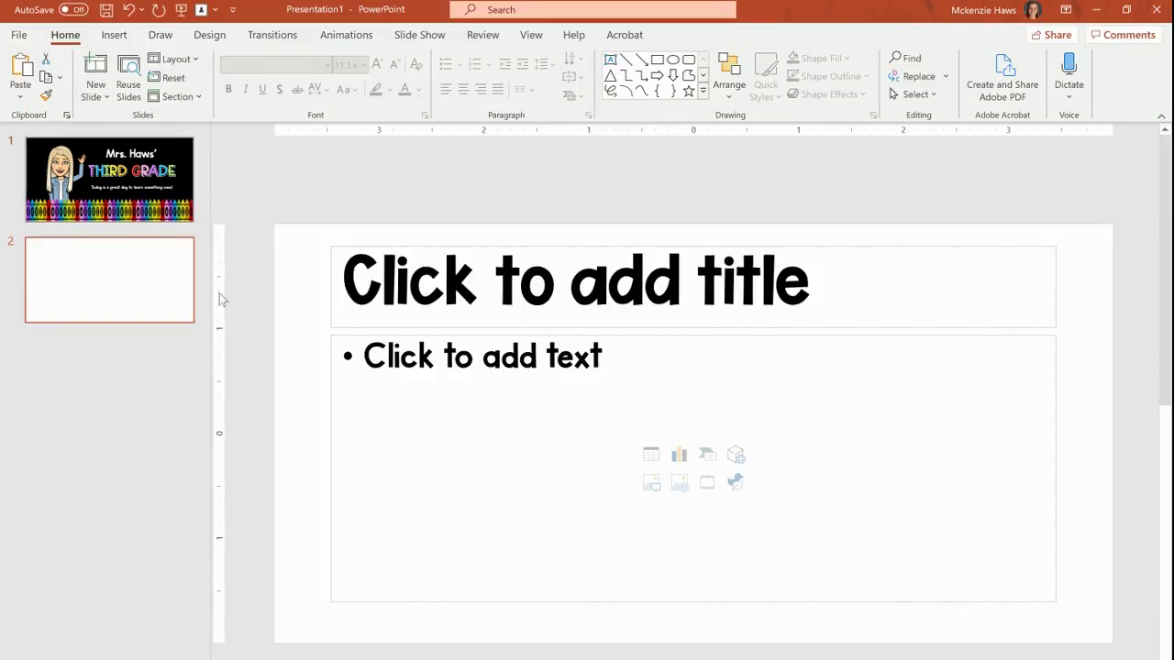
left_click(441, 242)
left_click(345, 233)
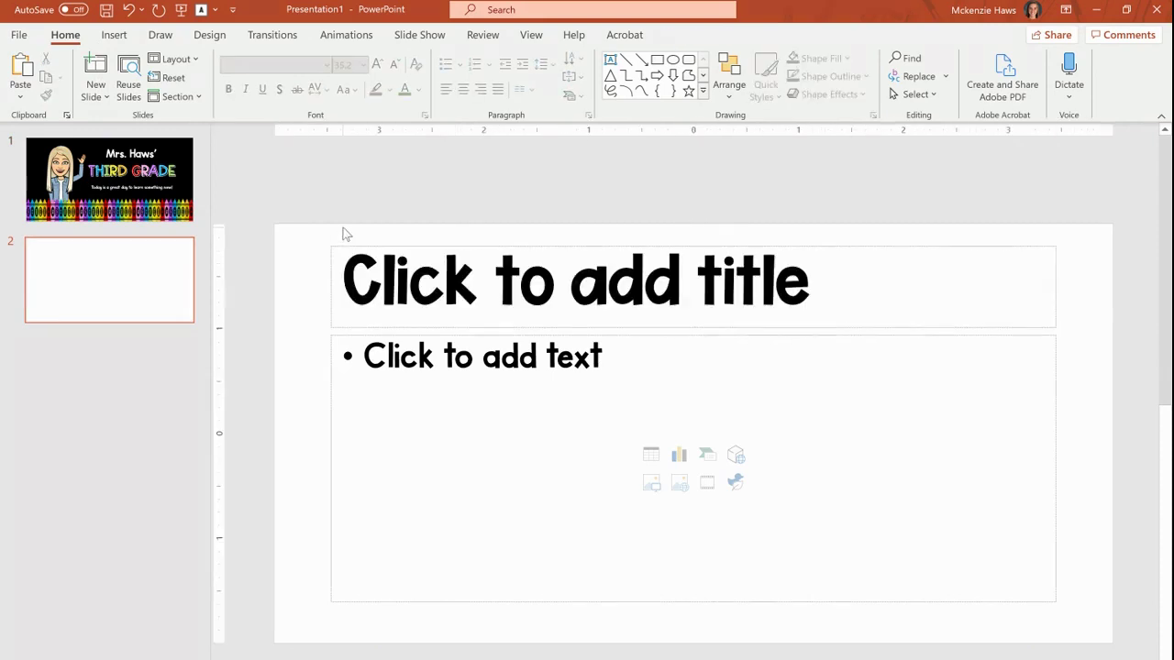
key("ctrl+a")
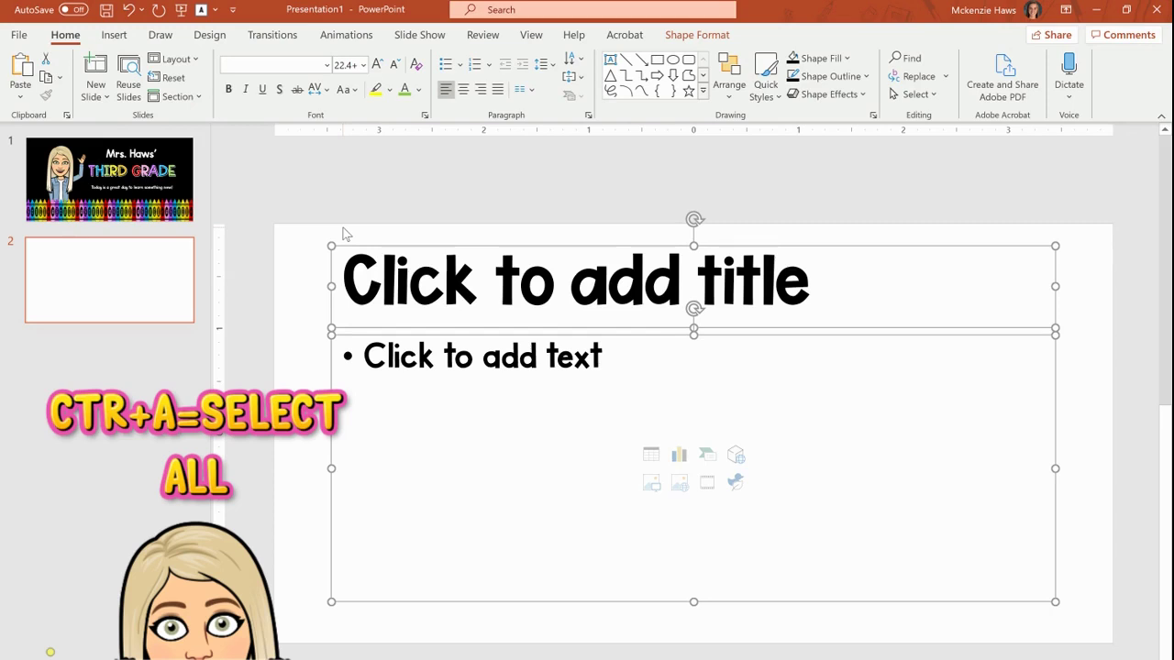
key("Delete")
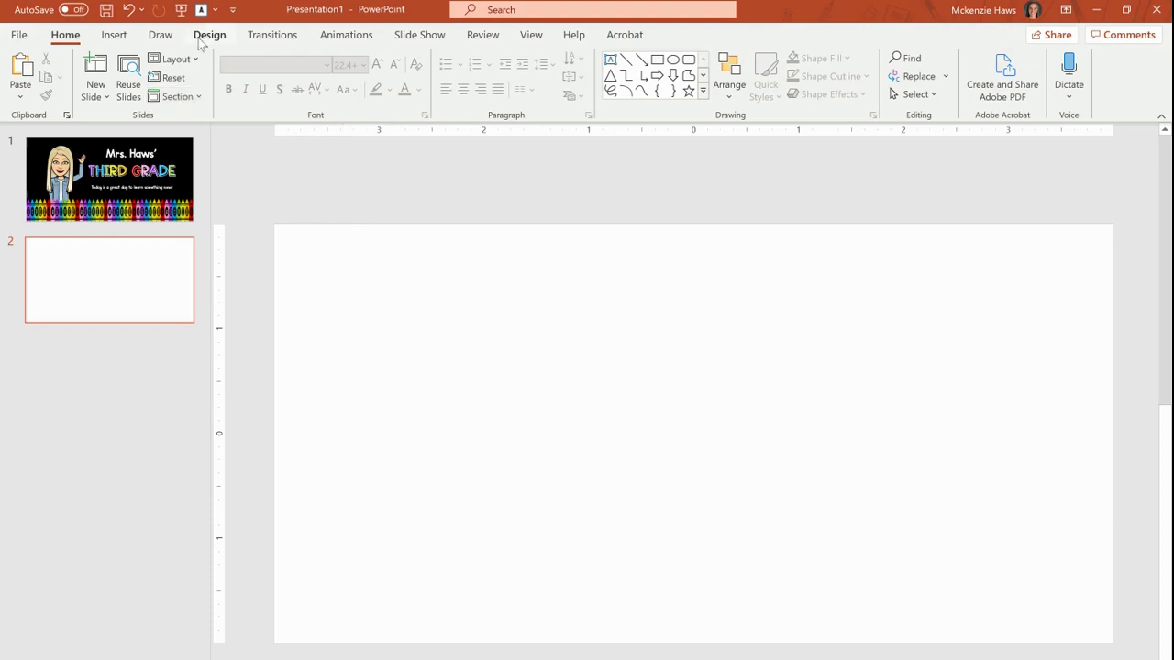
Draw a circle about 2.09" in diameter in the upper-left area of the blank slide.
left_click(114, 35)
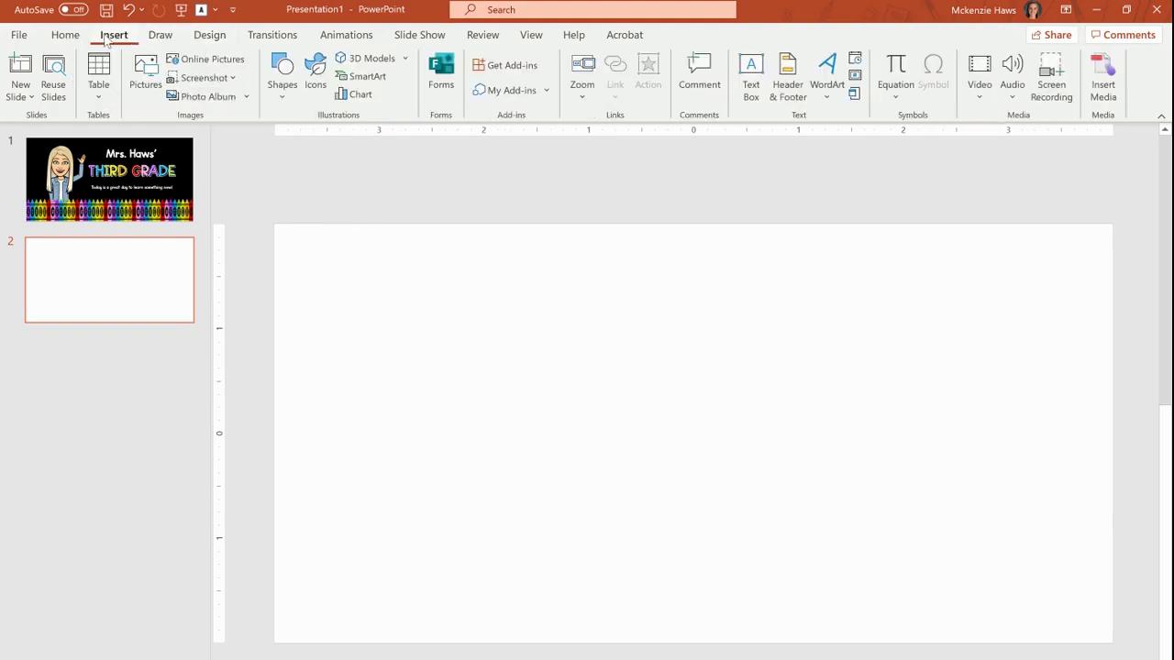
left_click(283, 74)
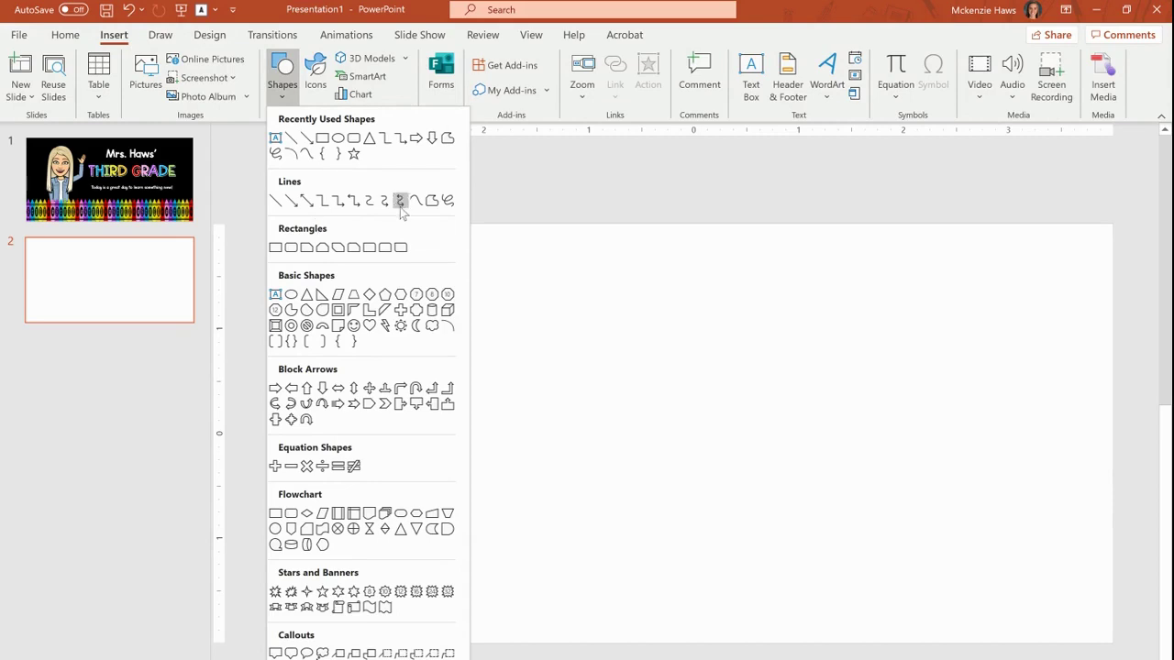
left_click(340, 143)
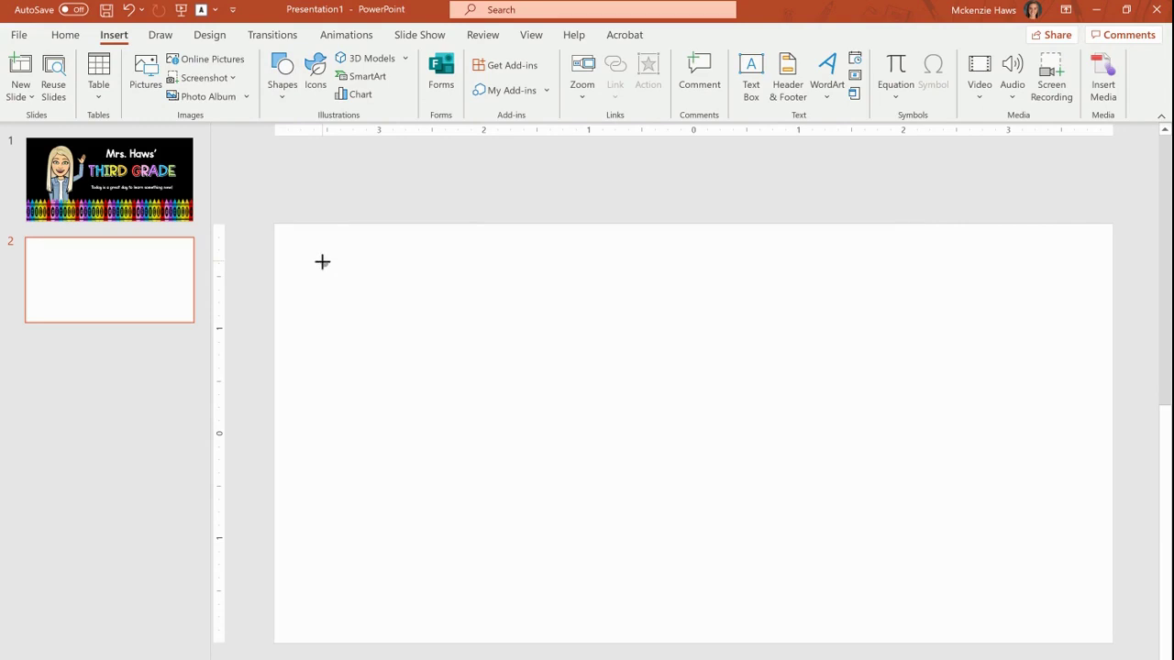
left_click_drag(322, 262, 542, 476)
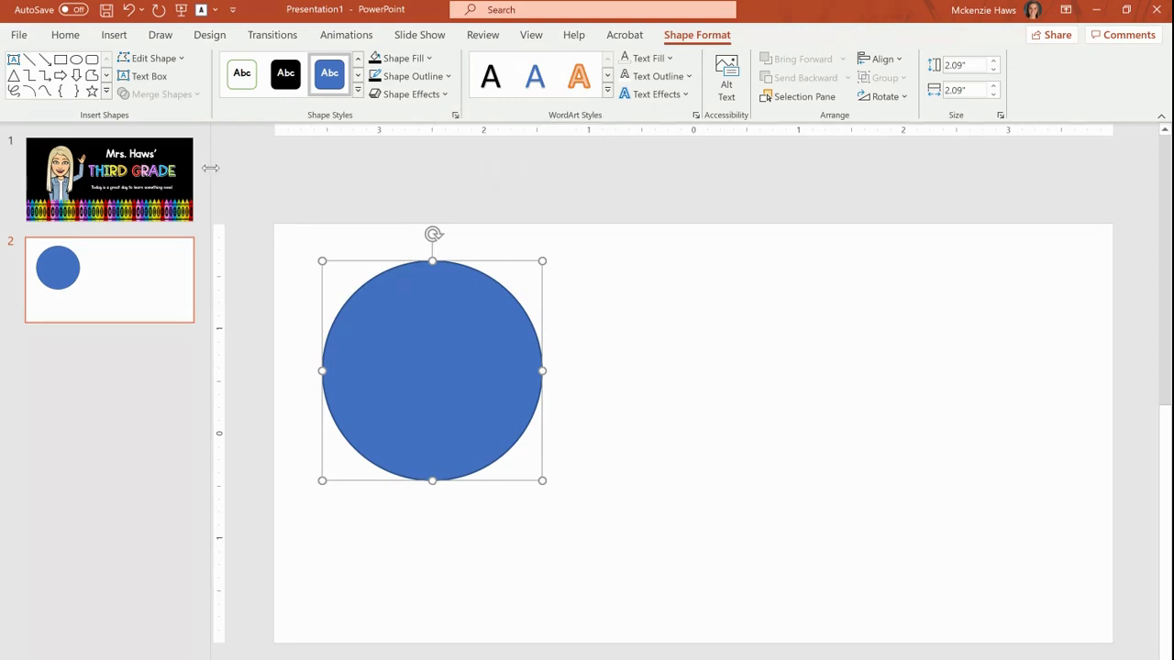
Set both the fill and the outline of the circle to the recently used purple.
left_click(408, 61)
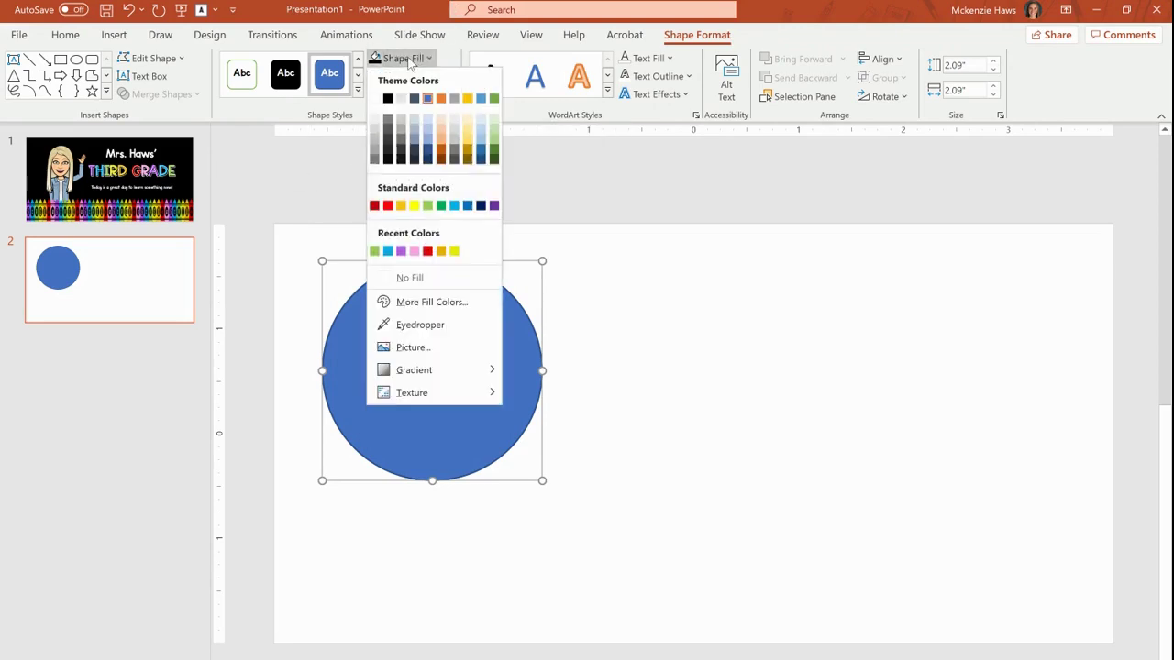
left_click(400, 251)
left_click(411, 76)
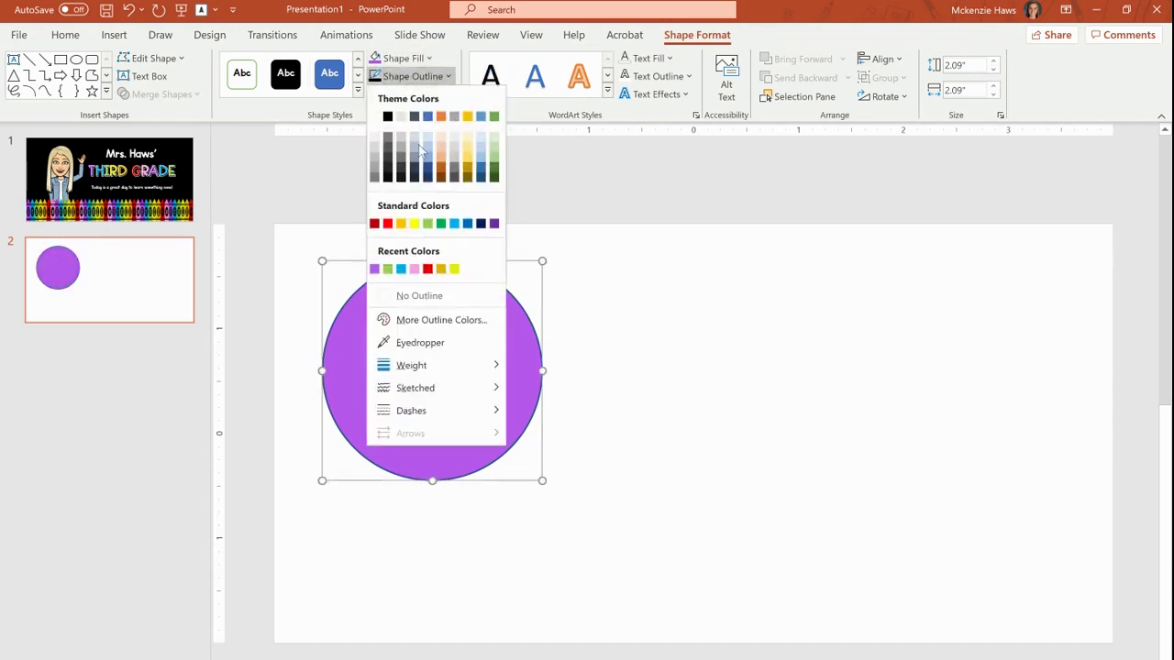
left_click(374, 269)
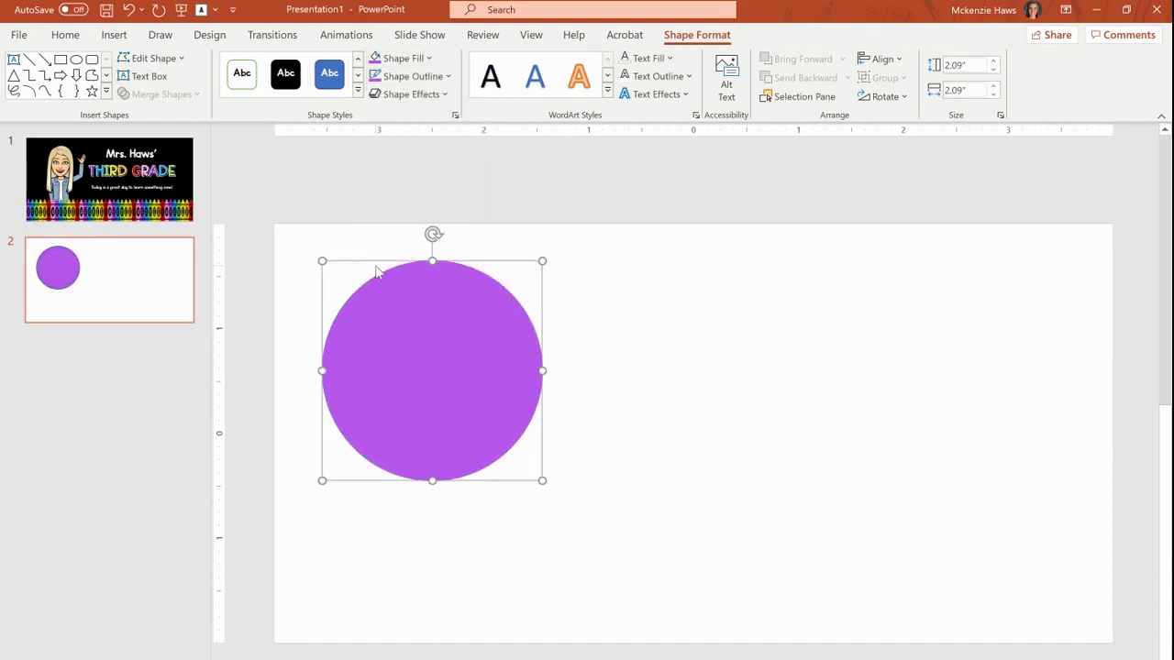
left_click(554, 194)
left_click(469, 347)
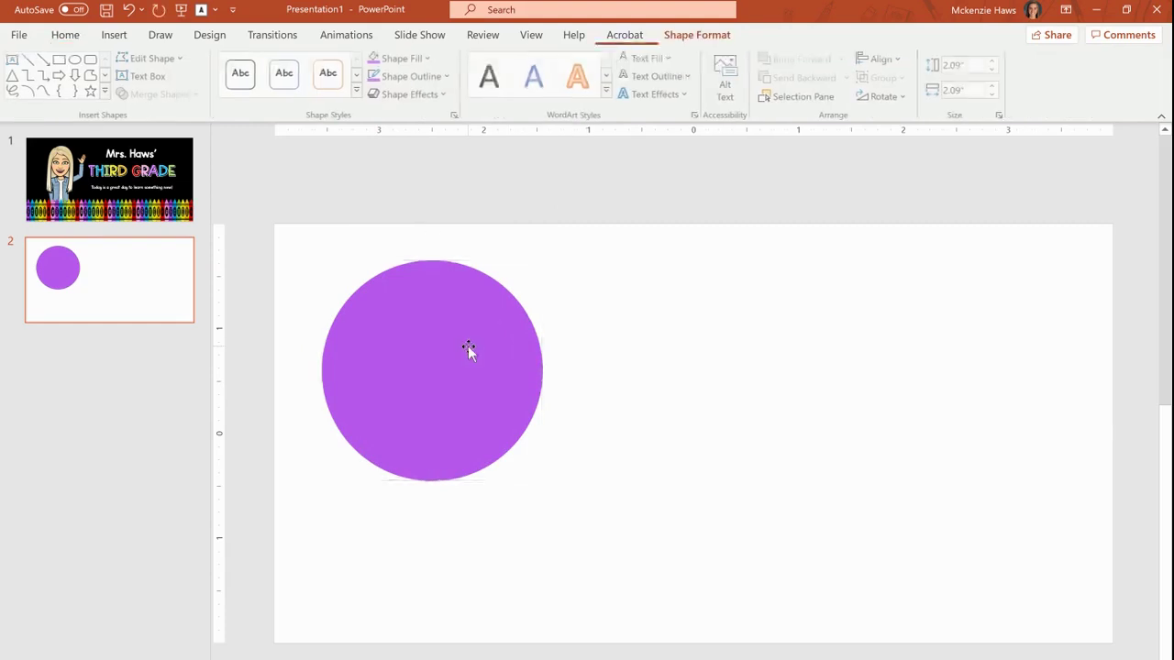
left_click(644, 184)
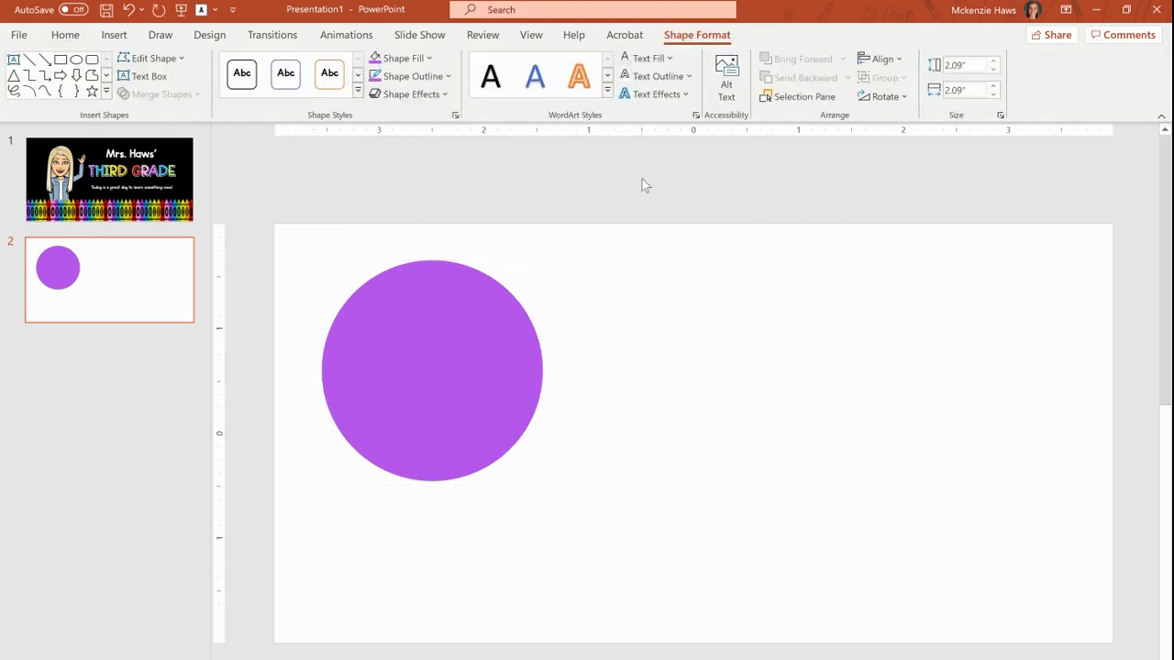
Duplicate the purple circle and place the copy slightly below and to the right of the original.
left_click(508, 305)
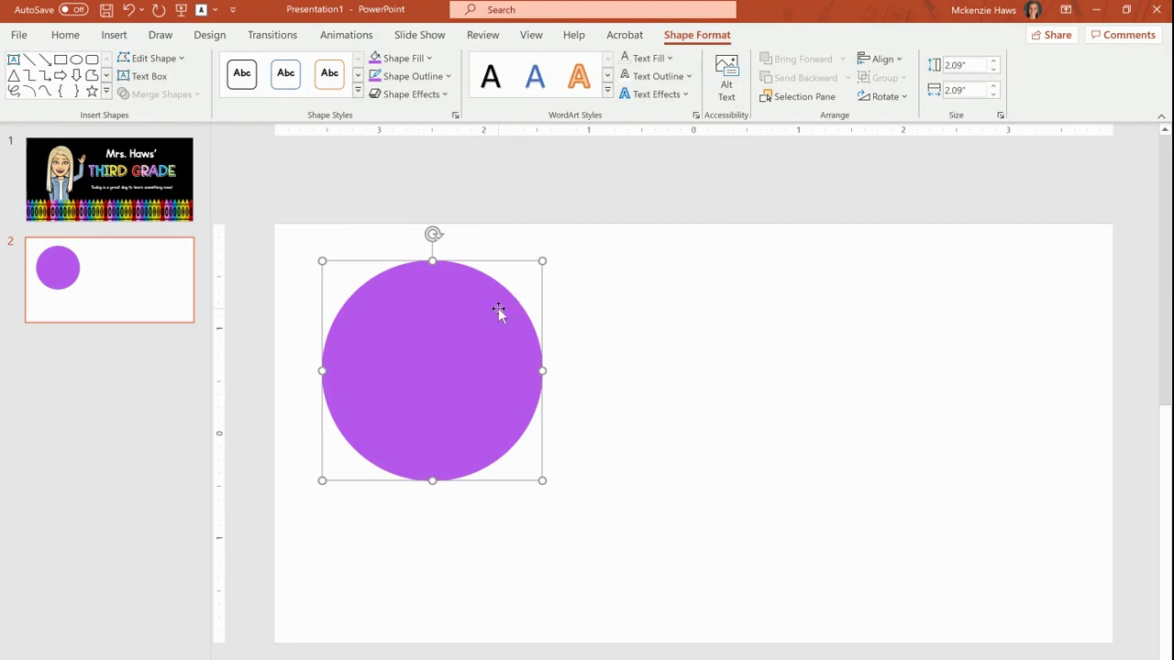
key("ctrl+c")
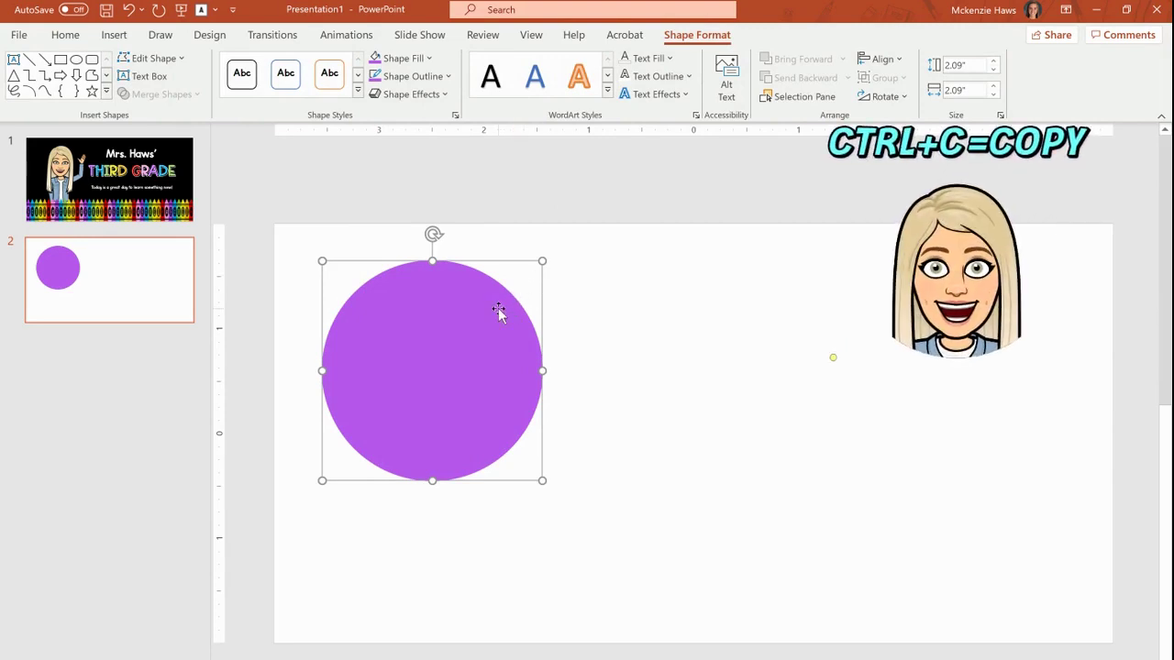
key("ctrl+v")
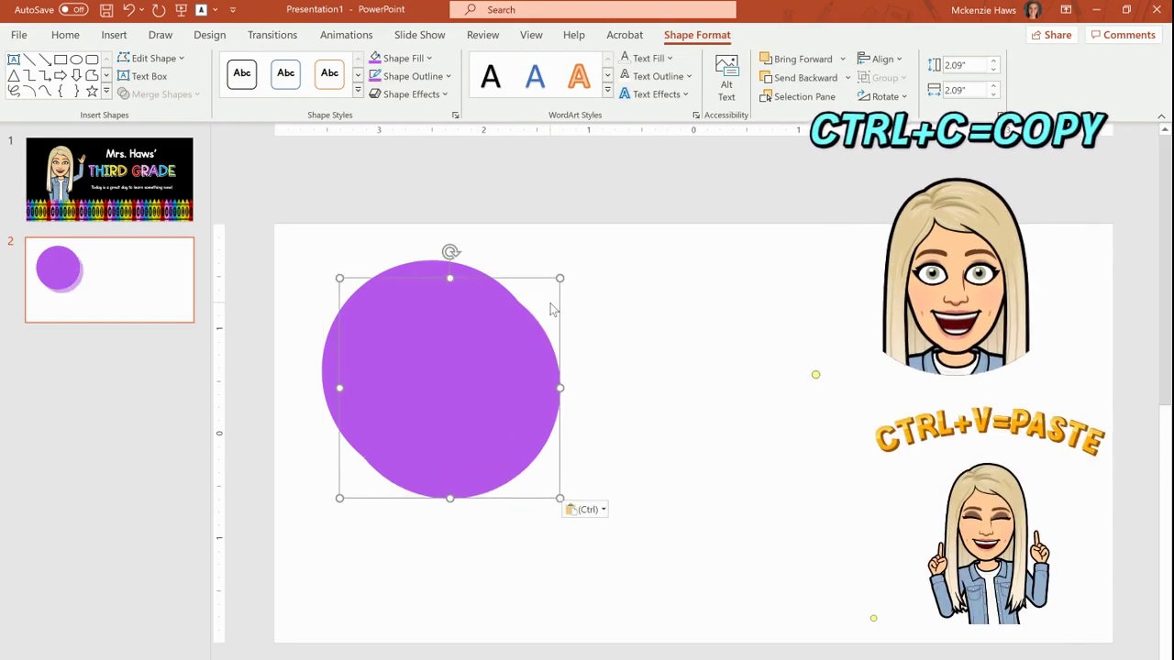
left_click_drag(475, 384, 490, 405)
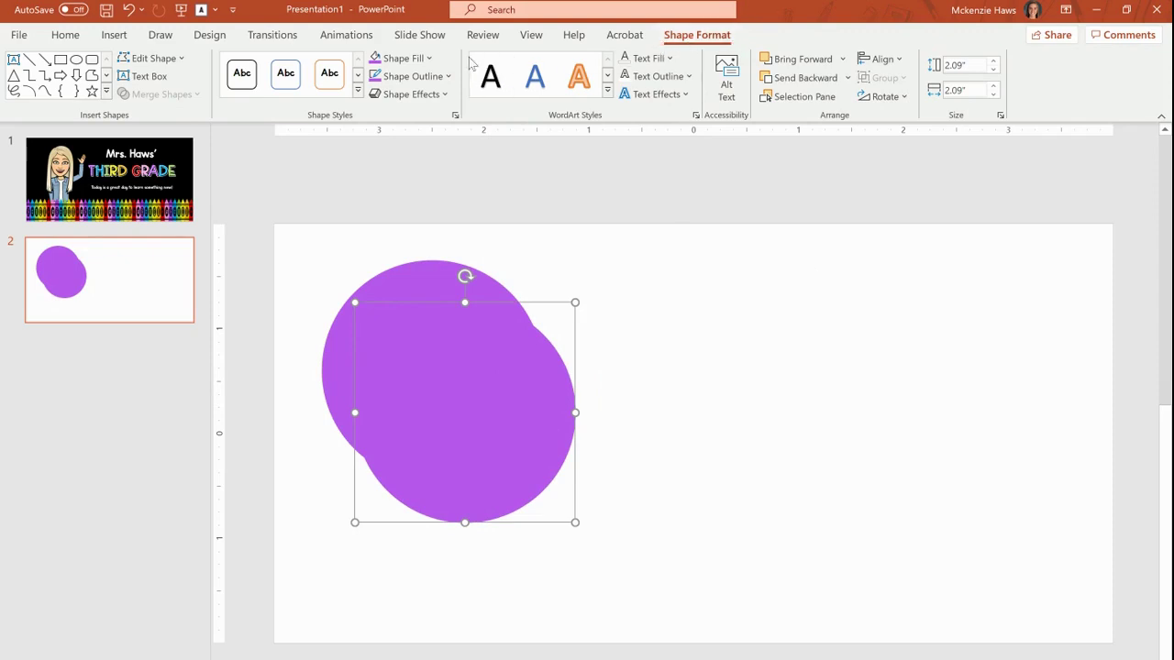
Give the copied circle no fill and a black outline 1½ pt thick.
left_click(403, 60)
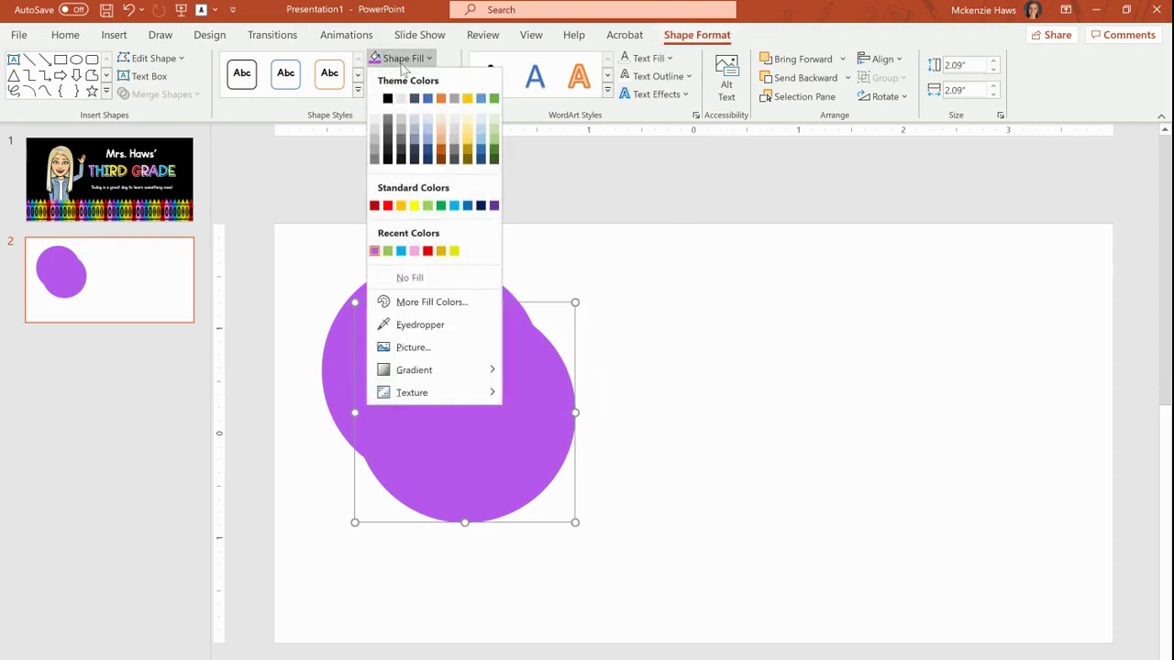
left_click(404, 278)
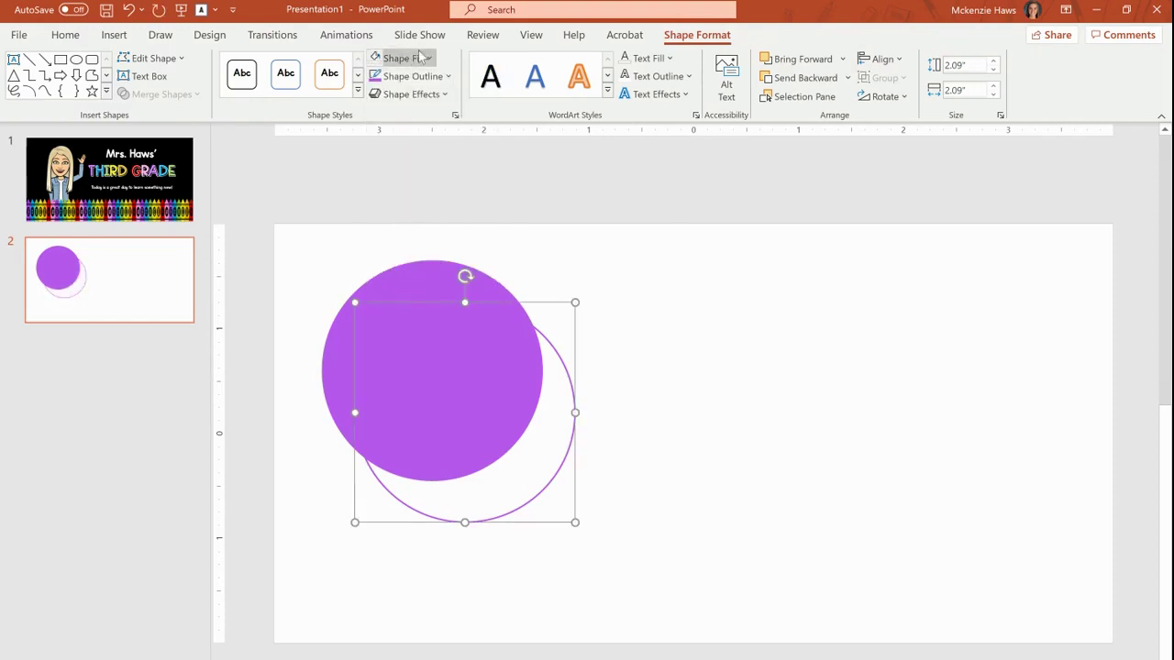
left_click(434, 77)
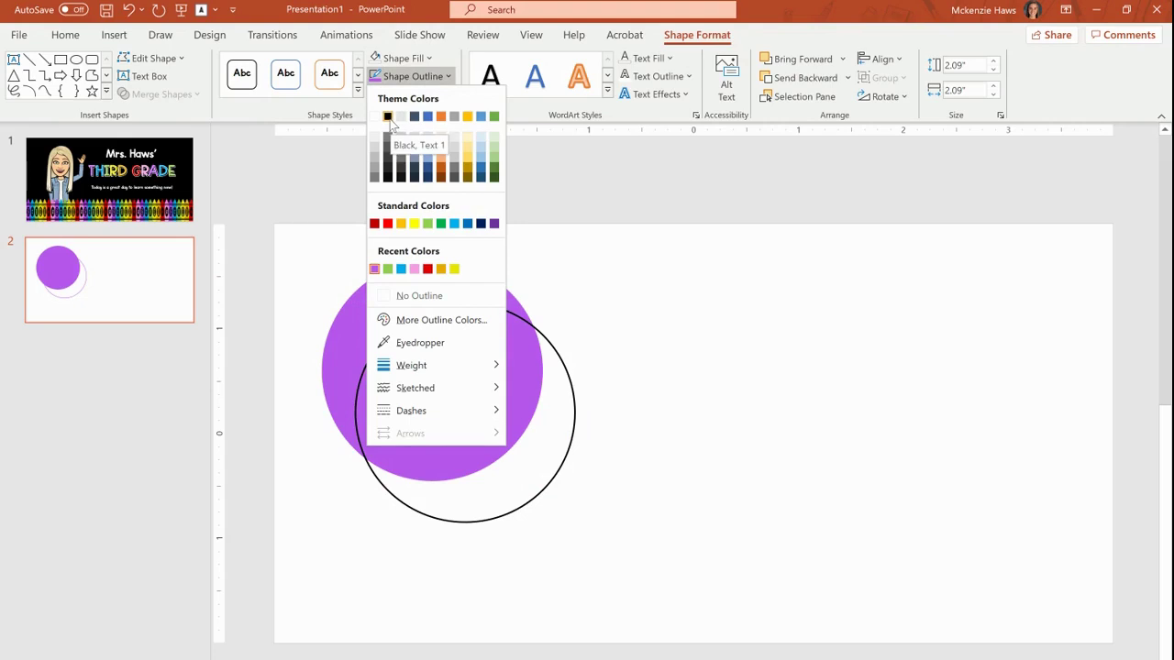
left_click(388, 117)
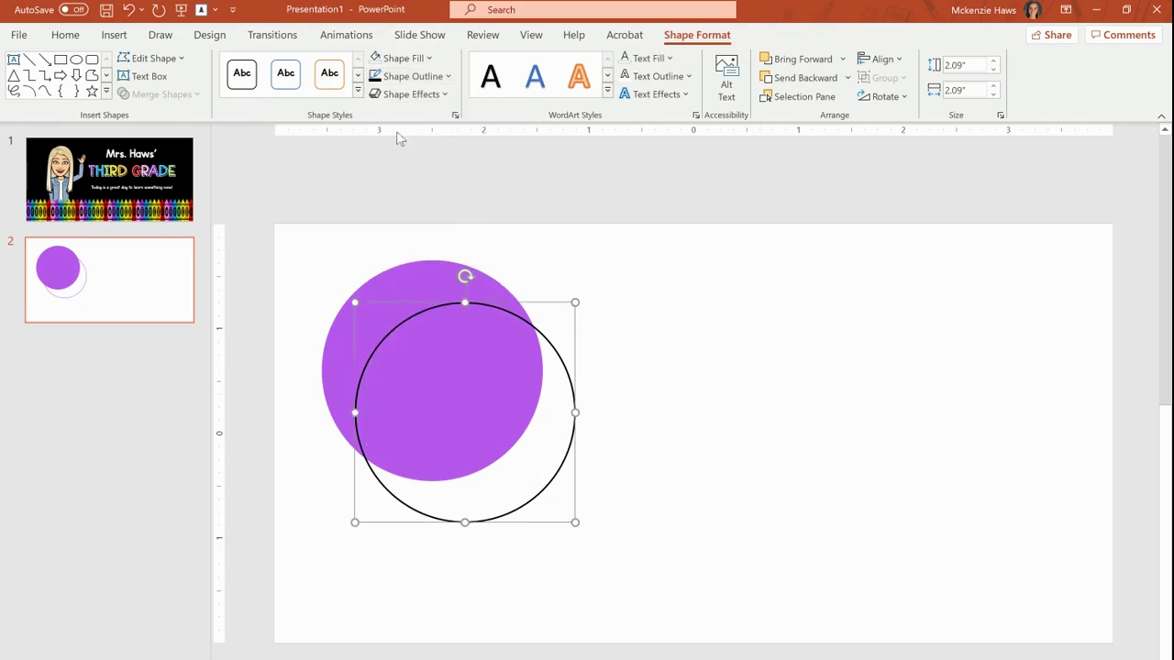
left_click(415, 77)
mouse_move(465, 367)
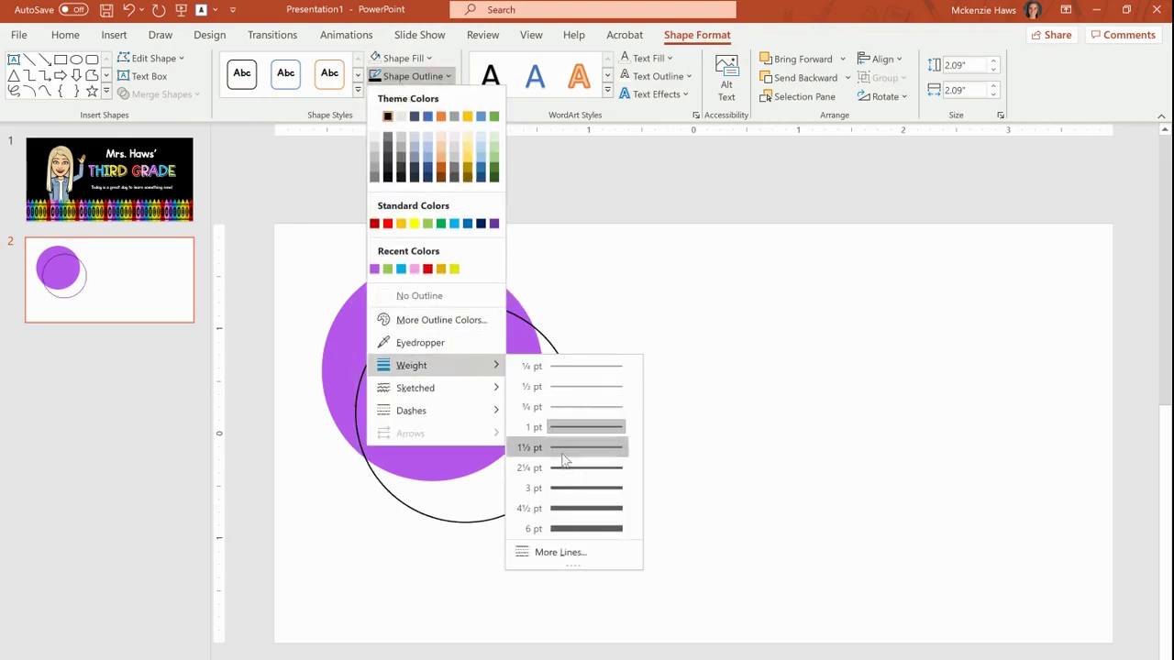
left_click(553, 448)
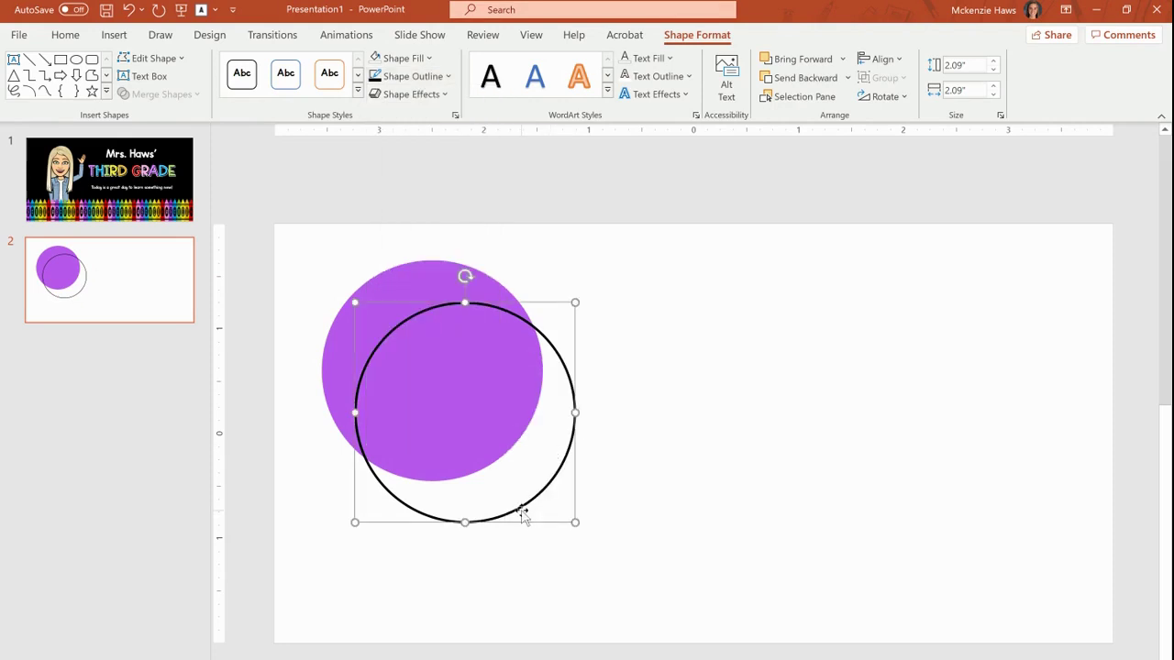
Move the black ring over the purple circle and add two more ring copies, each slightly offset around its edge.
left_click_drag(519, 512, 481, 470)
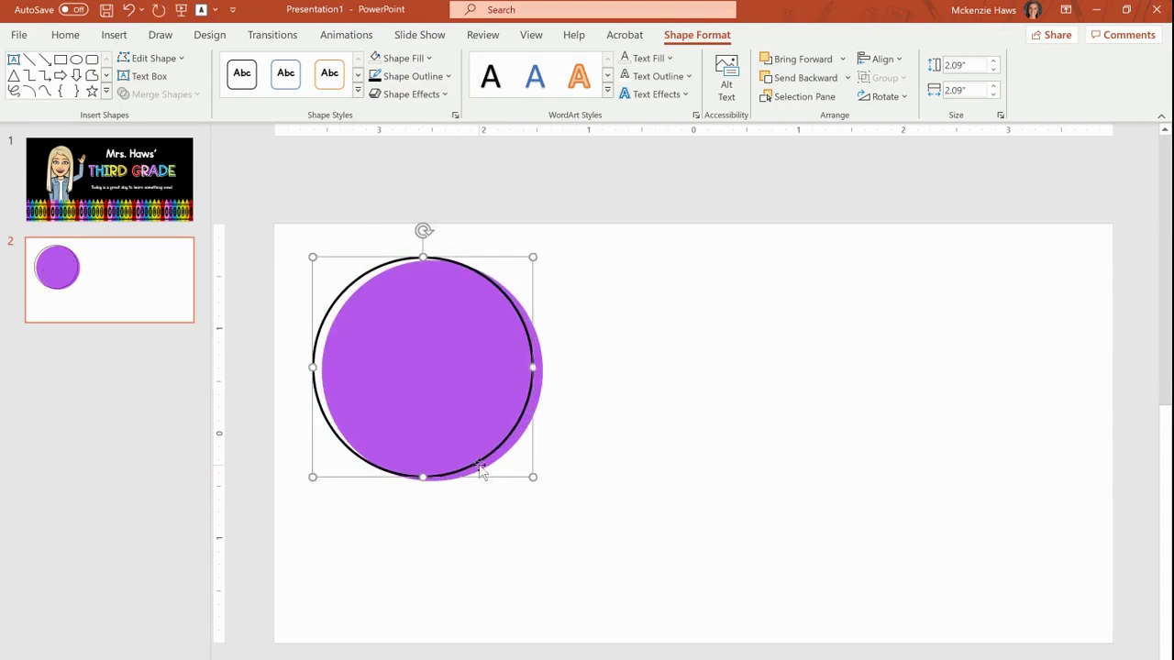
key("ctrl+v")
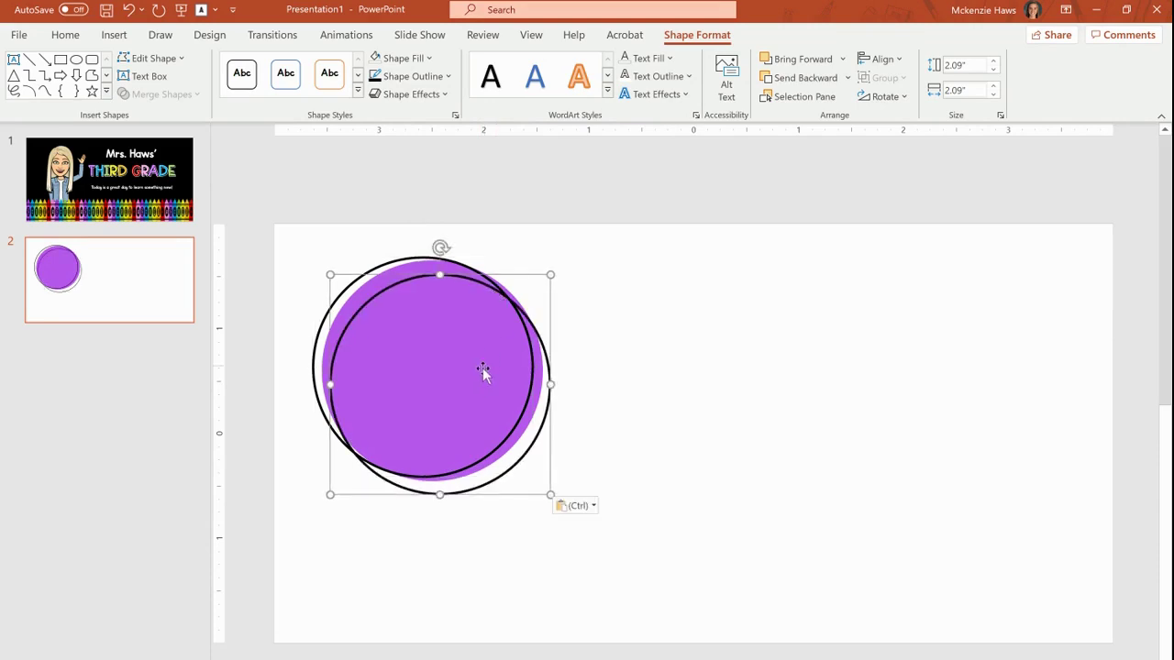
left_click_drag(483, 368, 477, 380)
left_click(550, 404)
left_click_drag(550, 403, 534, 423)
key("ctrl+v")
left_click(625, 364)
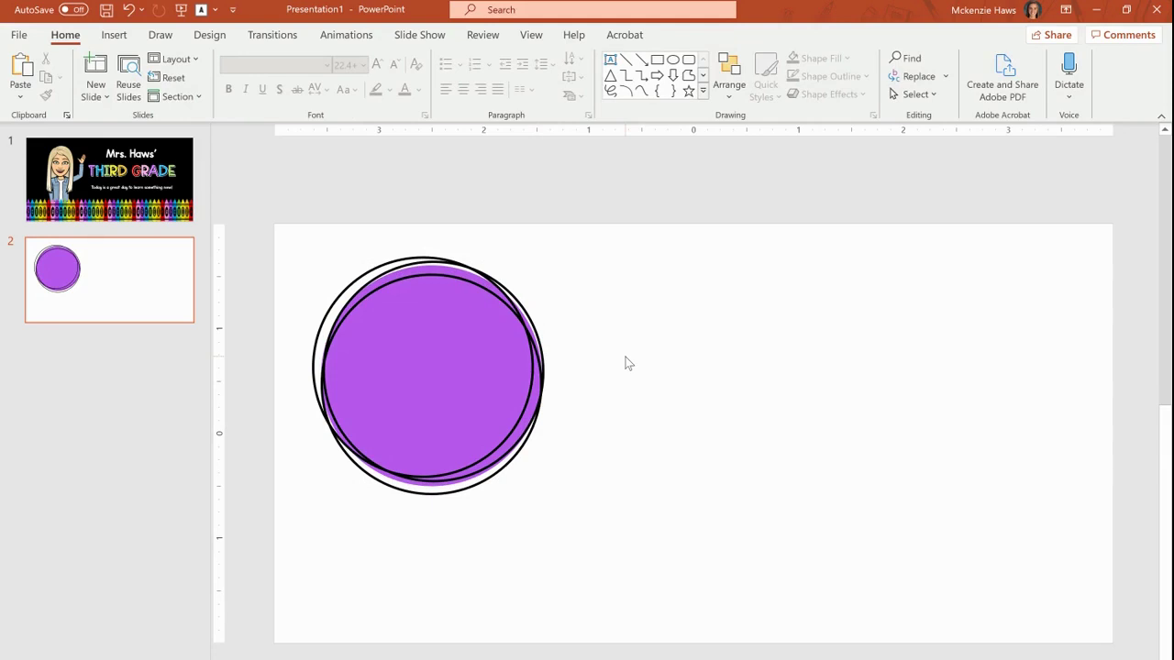
Apply the curved sketched outline style to the lowest black ring.
left_click(432, 275)
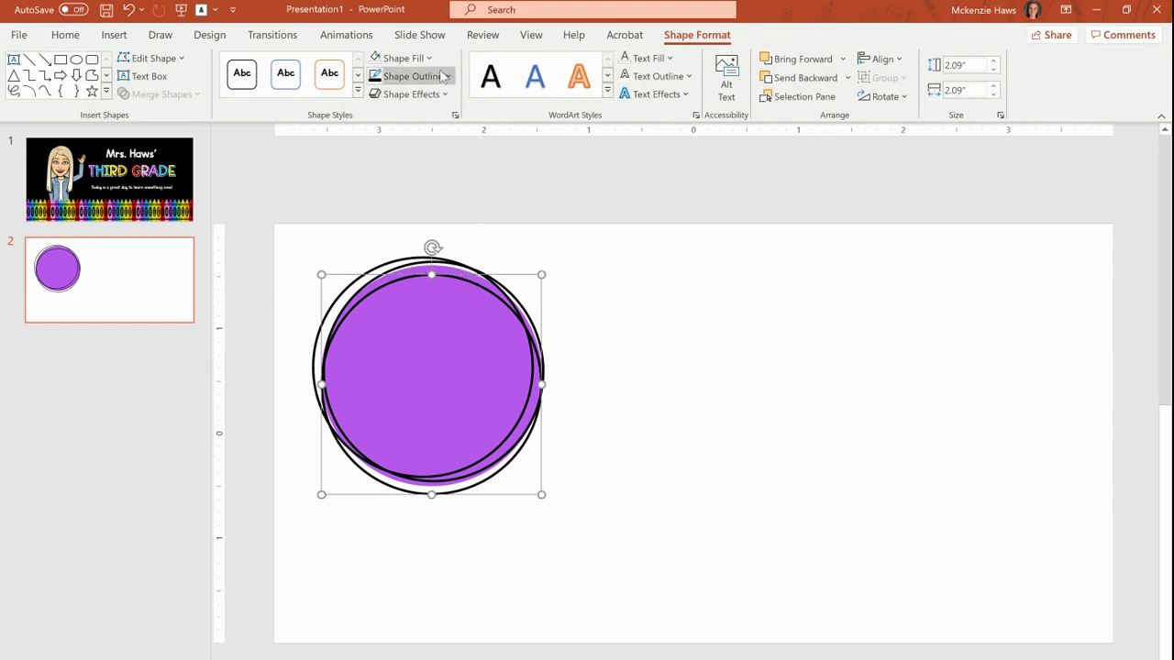
left_click(413, 77)
mouse_move(447, 365)
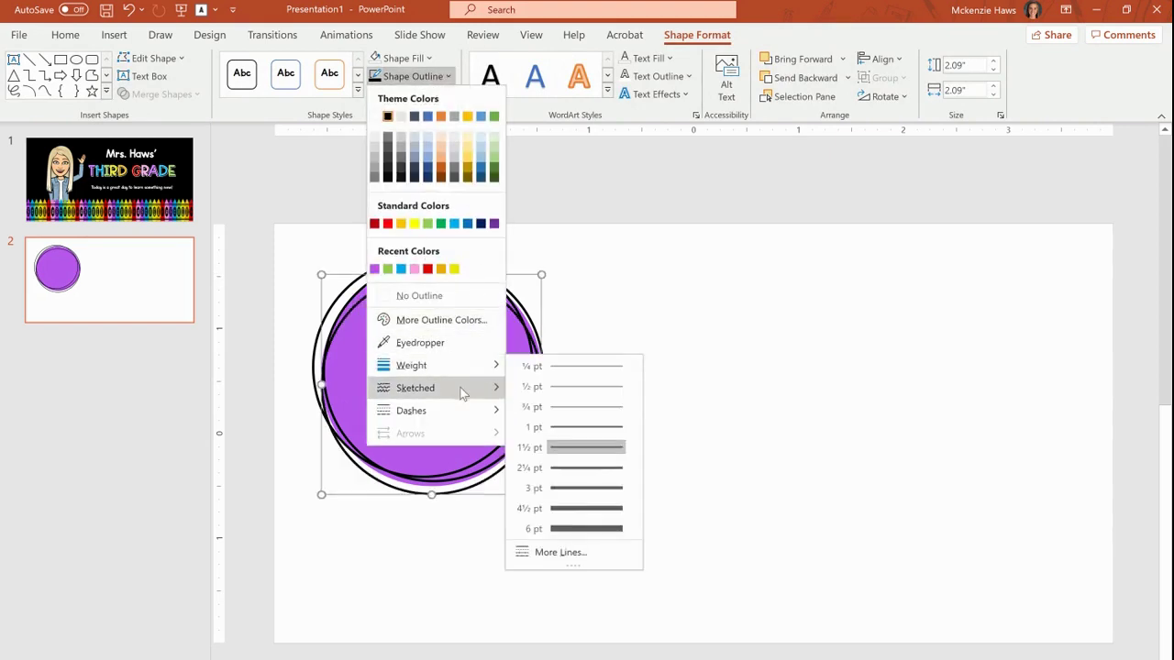
mouse_move(483, 417)
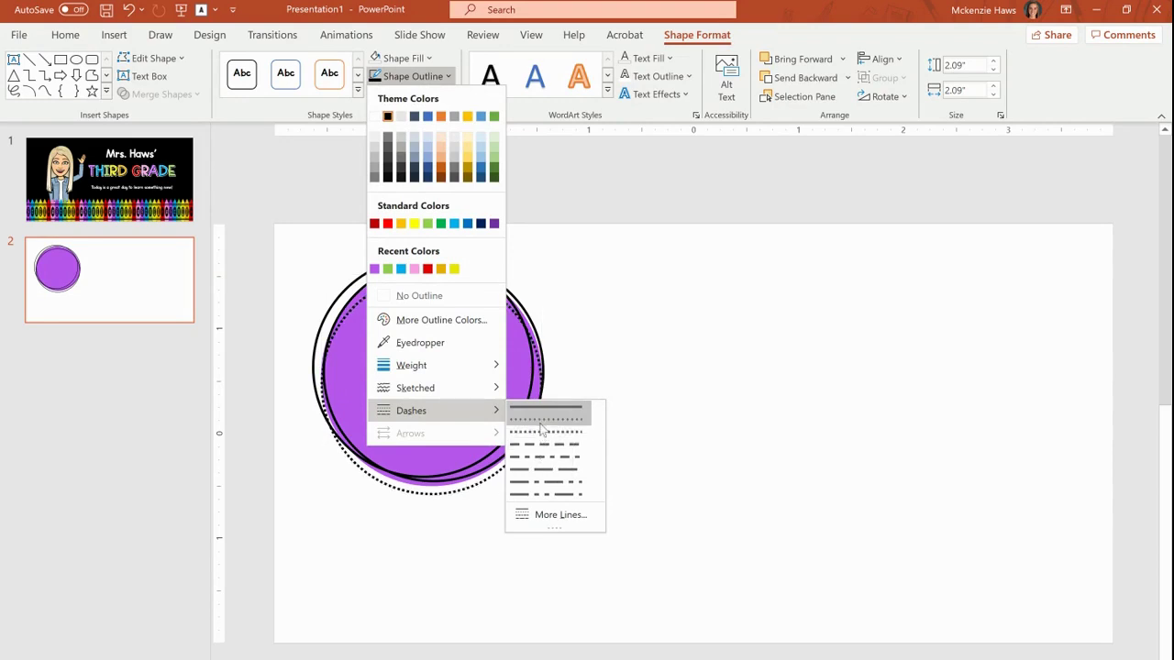
mouse_move(477, 388)
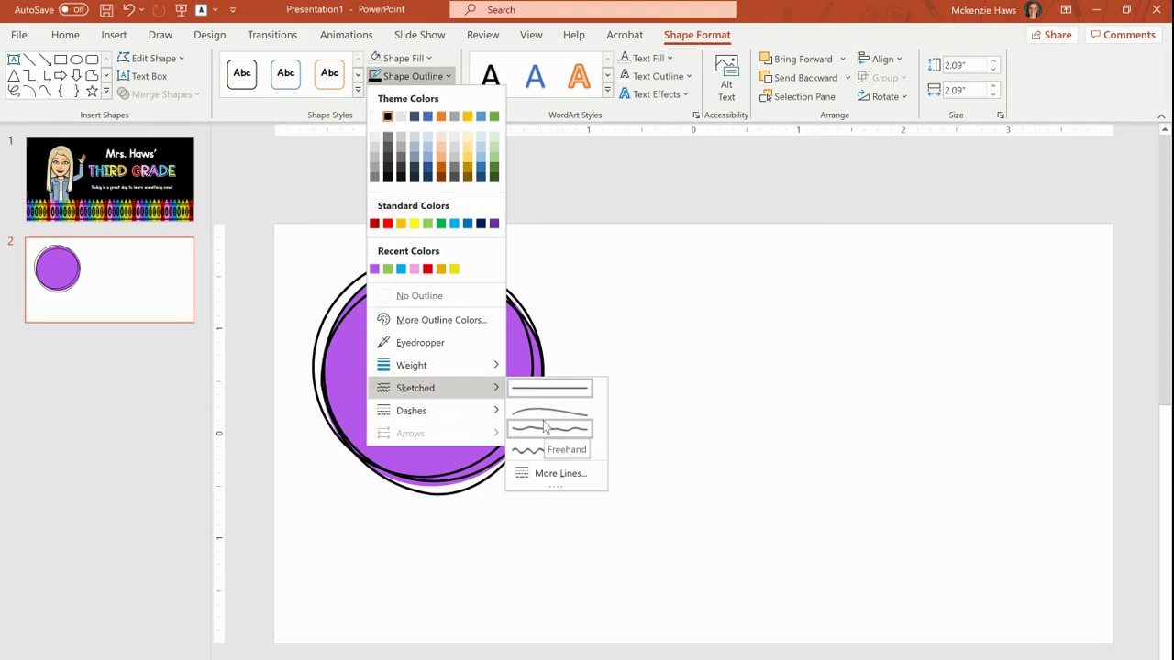
left_click(547, 411)
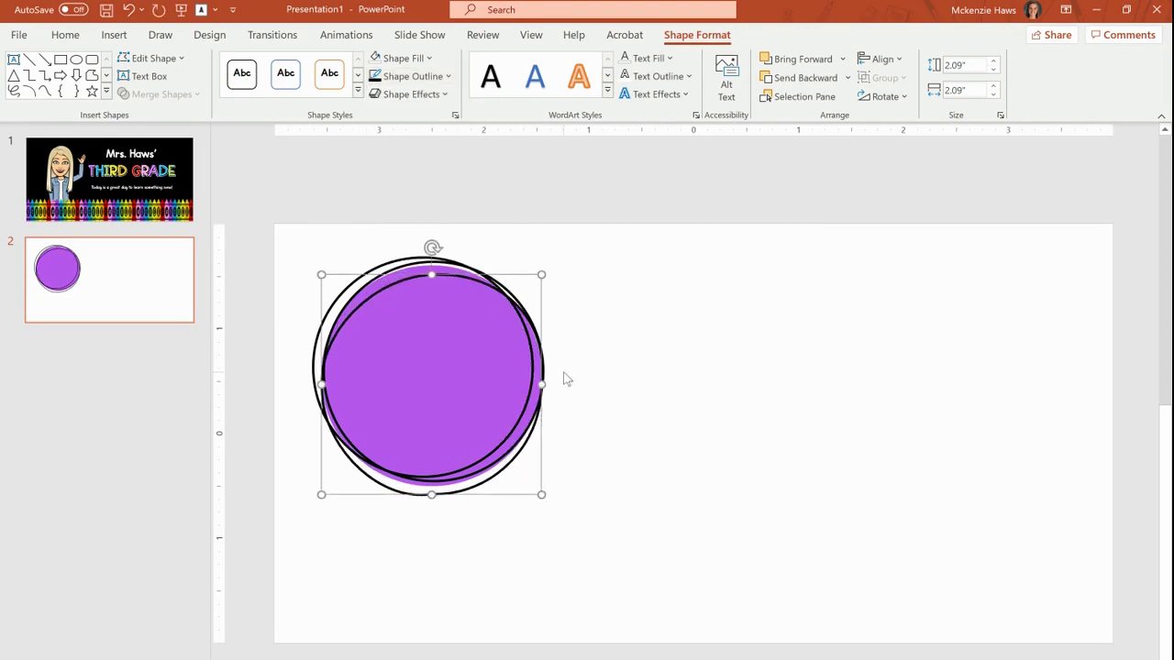
Change the lowest ring's outline to a dashed line and deselect it.
left_click(410, 77)
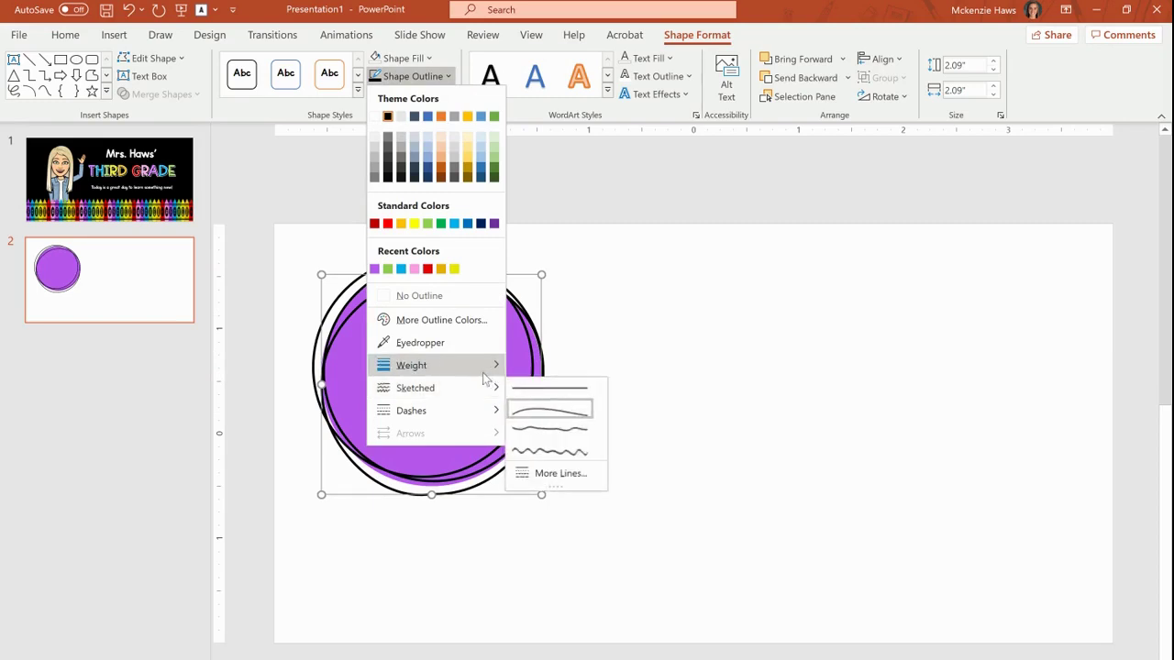
mouse_move(486, 410)
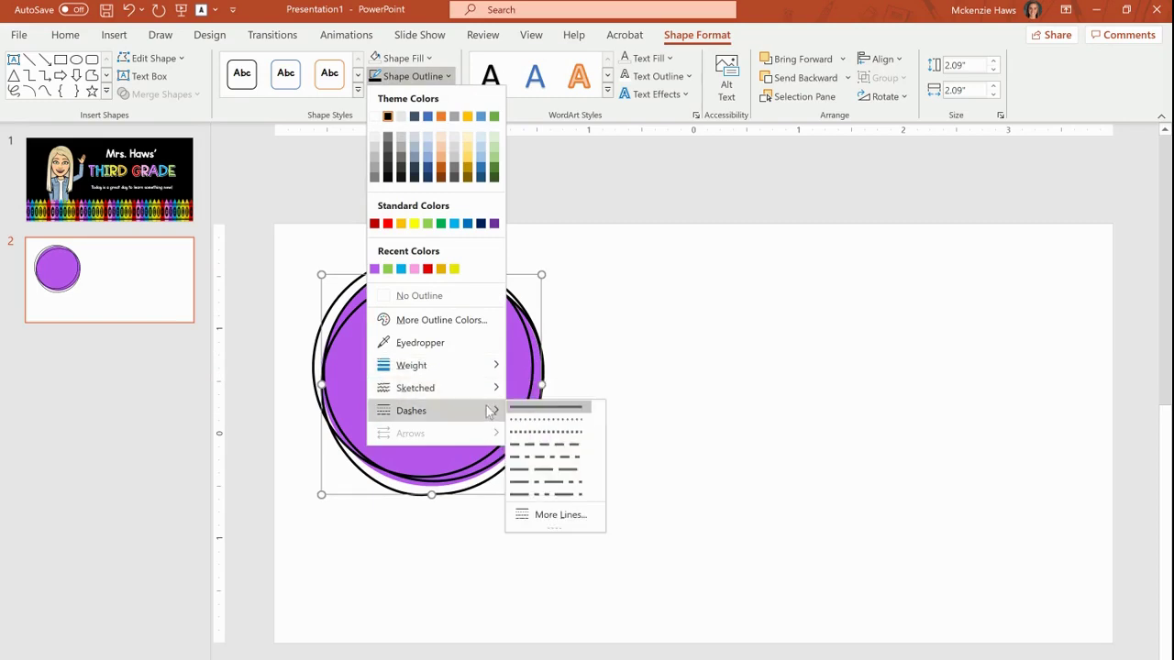
left_click(551, 447)
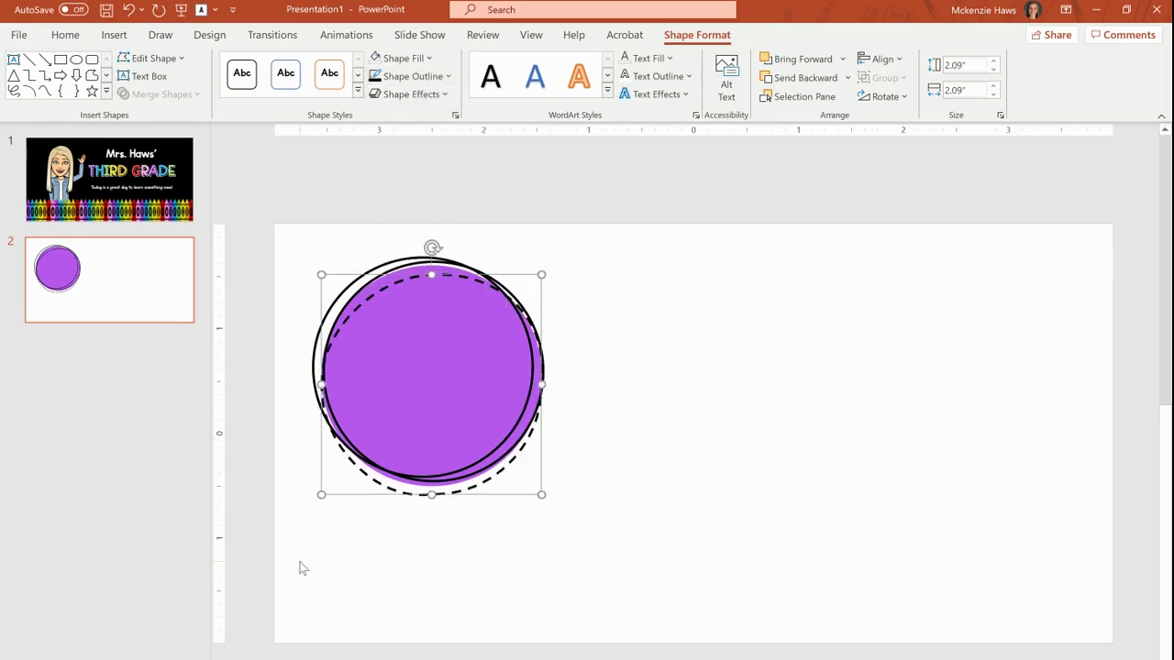
left_click(294, 519)
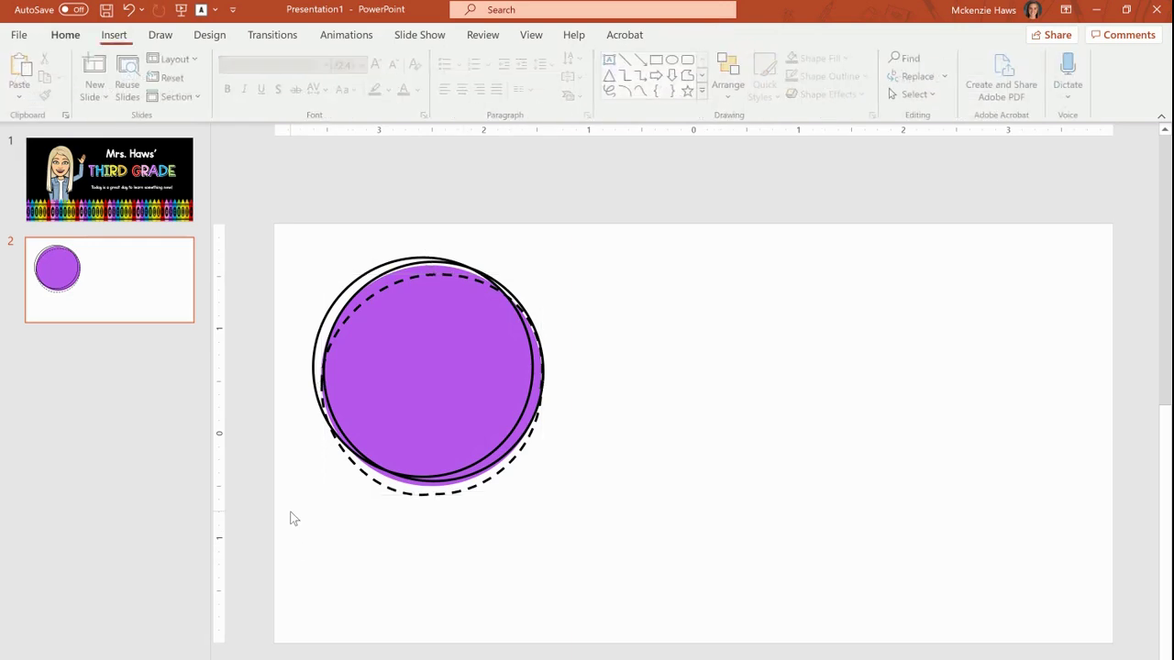
Delete the dashed ring and the outermost offset ring, and align the remaining black ring exactly over the purple circle.
left_click(506, 299)
key("Delete")
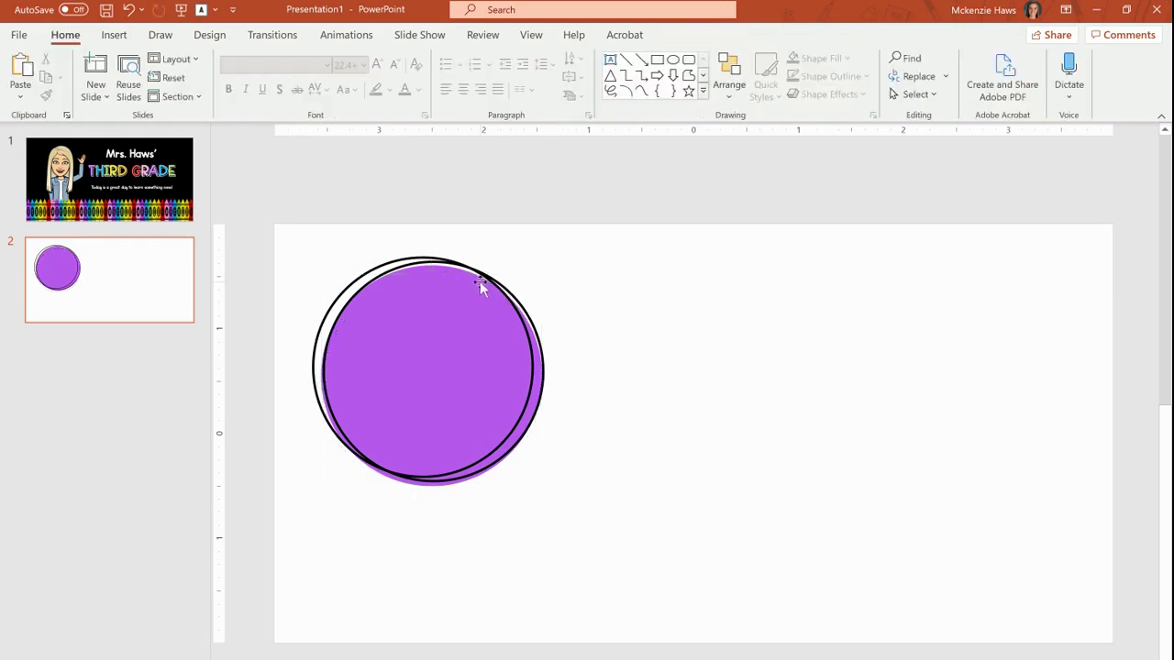
left_click(480, 276)
key("Delete")
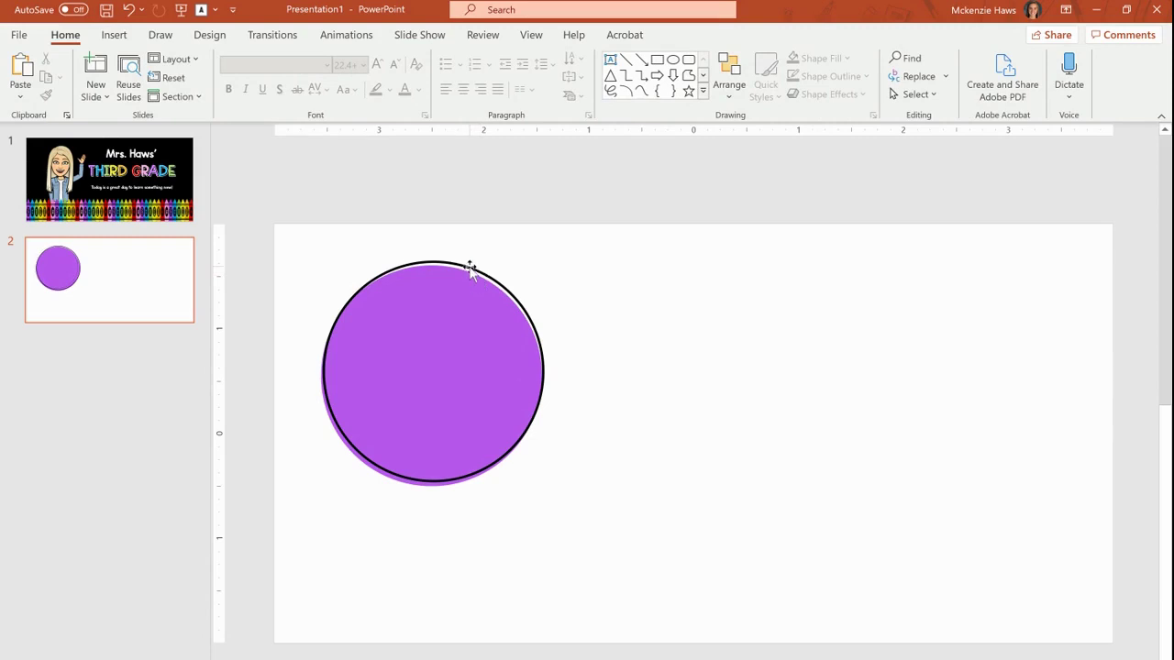
left_click_drag(469, 268, 465, 280)
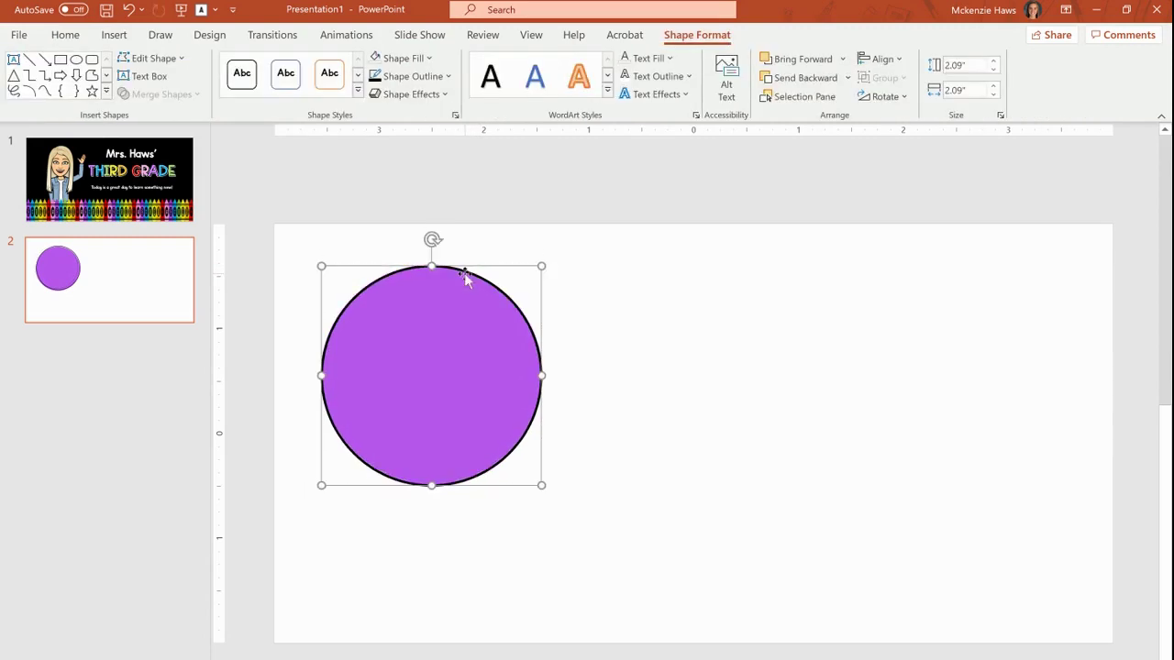
Change the remaining black ring's outline to a dashed line.
left_click(408, 76)
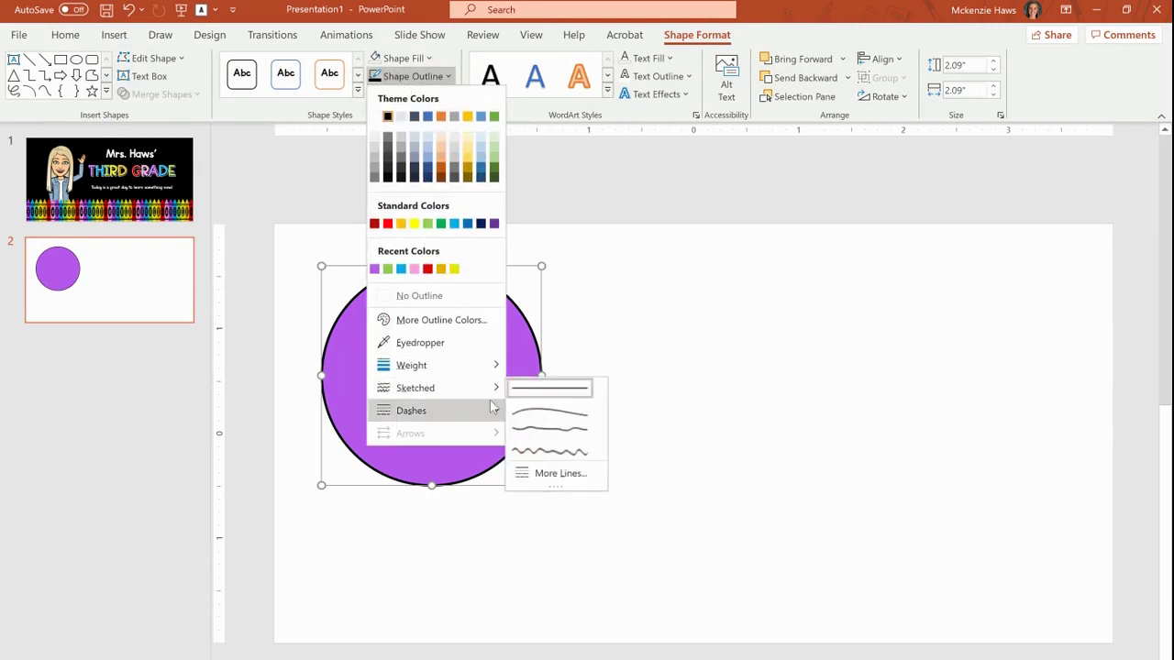
mouse_move(493, 407)
left_click(536, 448)
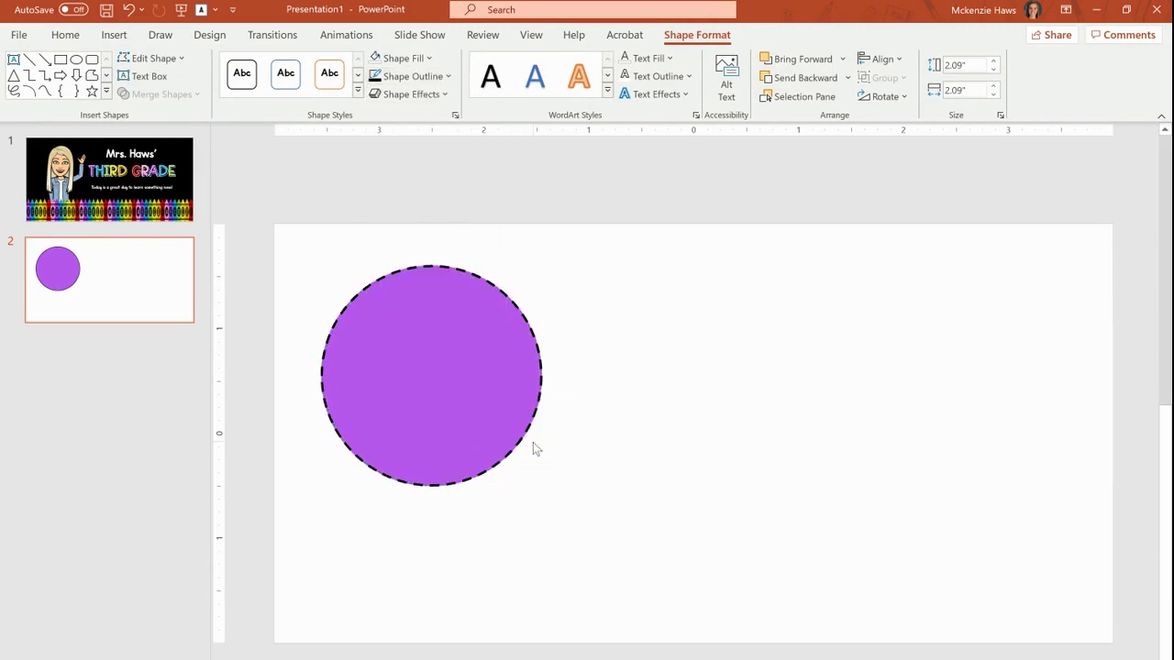
Shrink the dashed ring slightly and centre the purple circle behind it, leaving an even purple border.
left_click(451, 318)
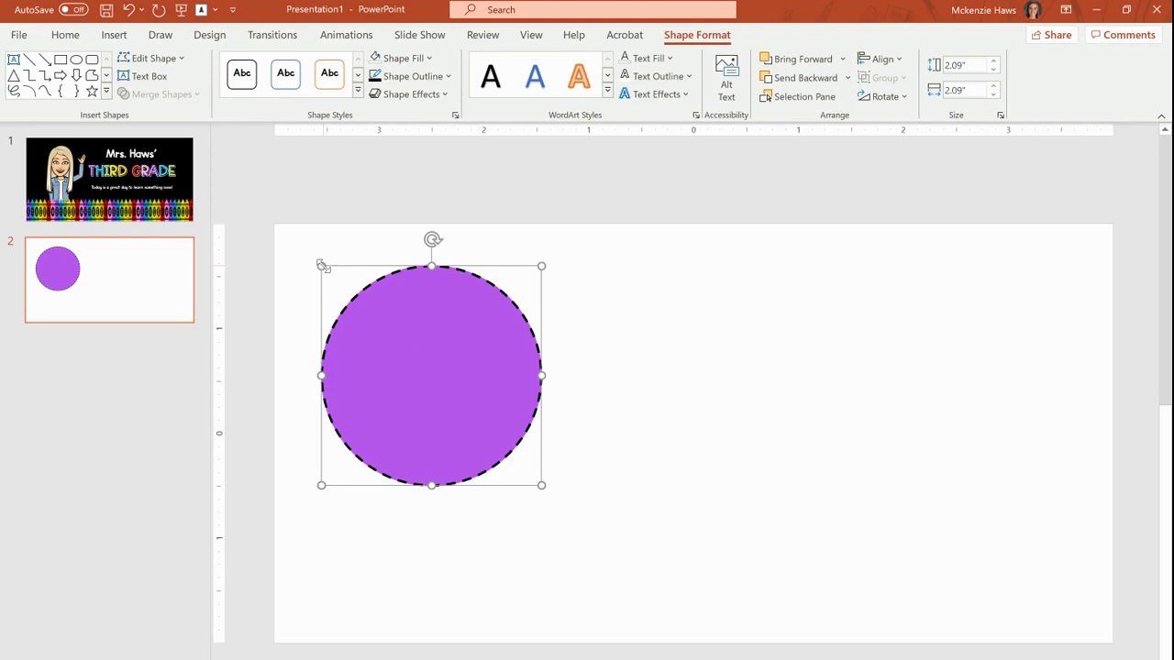
left_click_drag(322, 265, 336, 275)
key("Escape")
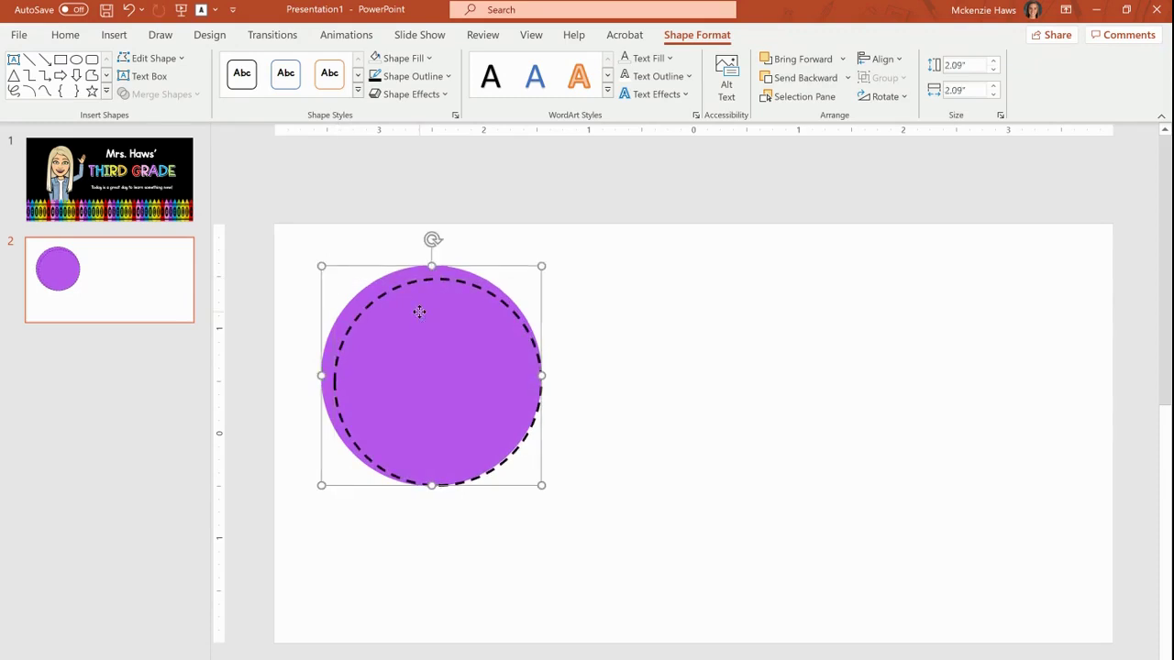
left_click_drag(420, 311, 424, 316)
left_click(674, 242)
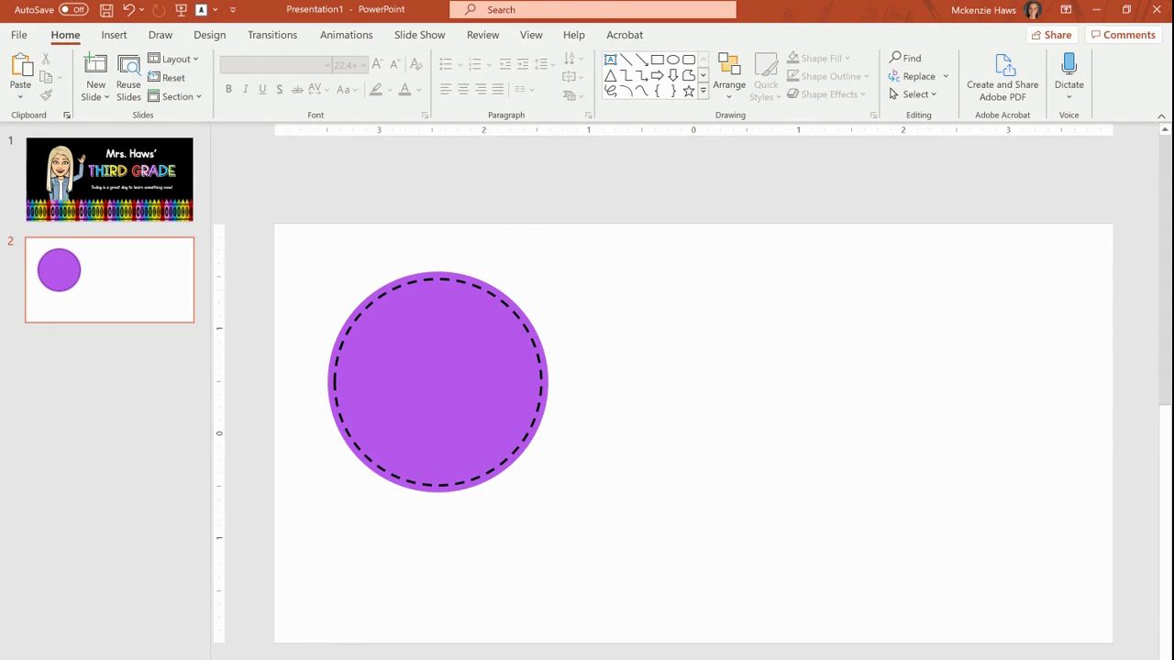
Insert the home image from the Button PNGs folder onto the slide and place it beside the purple circle.
mouse_move(207, 659)
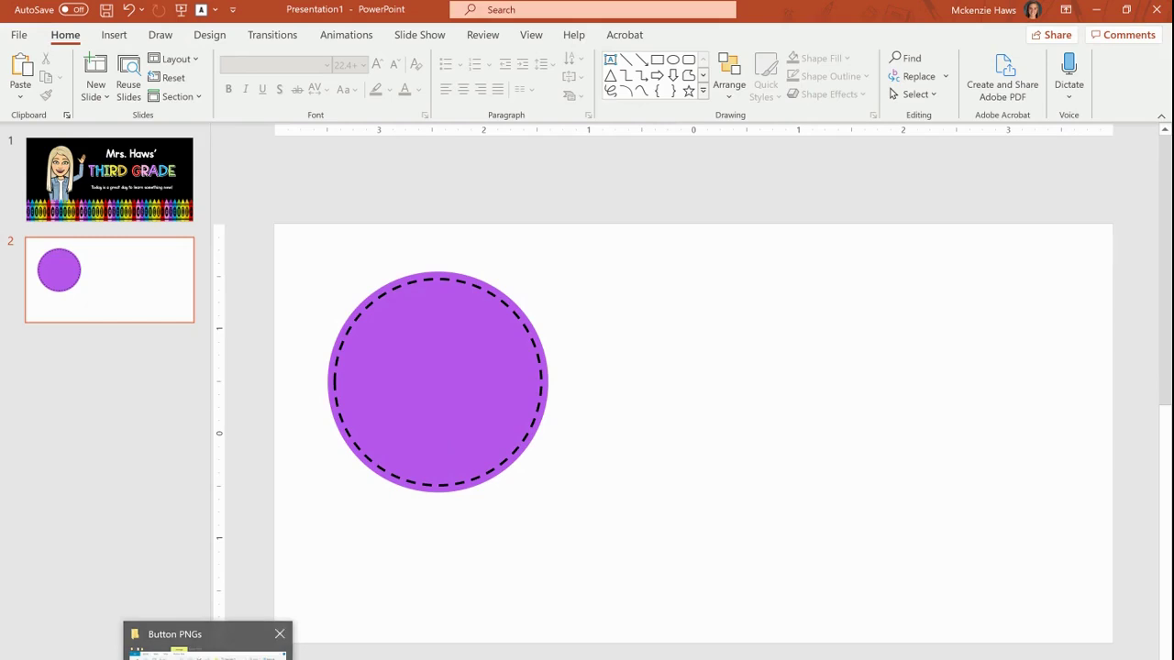
left_click(207, 650)
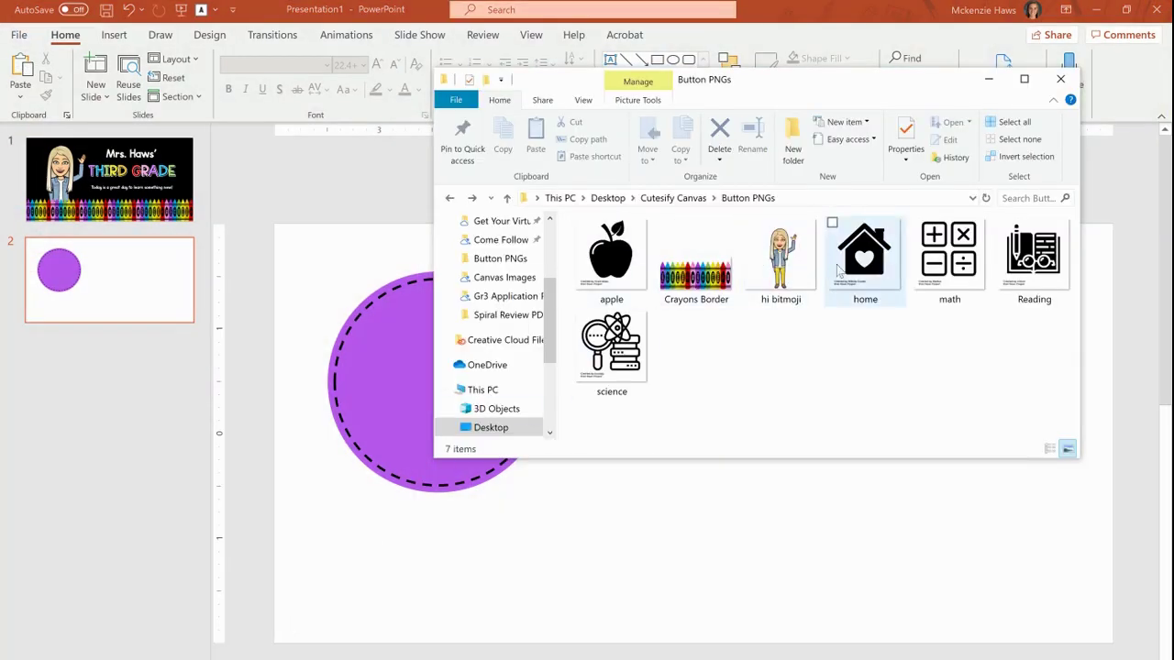
left_click_drag(862, 260, 702, 547)
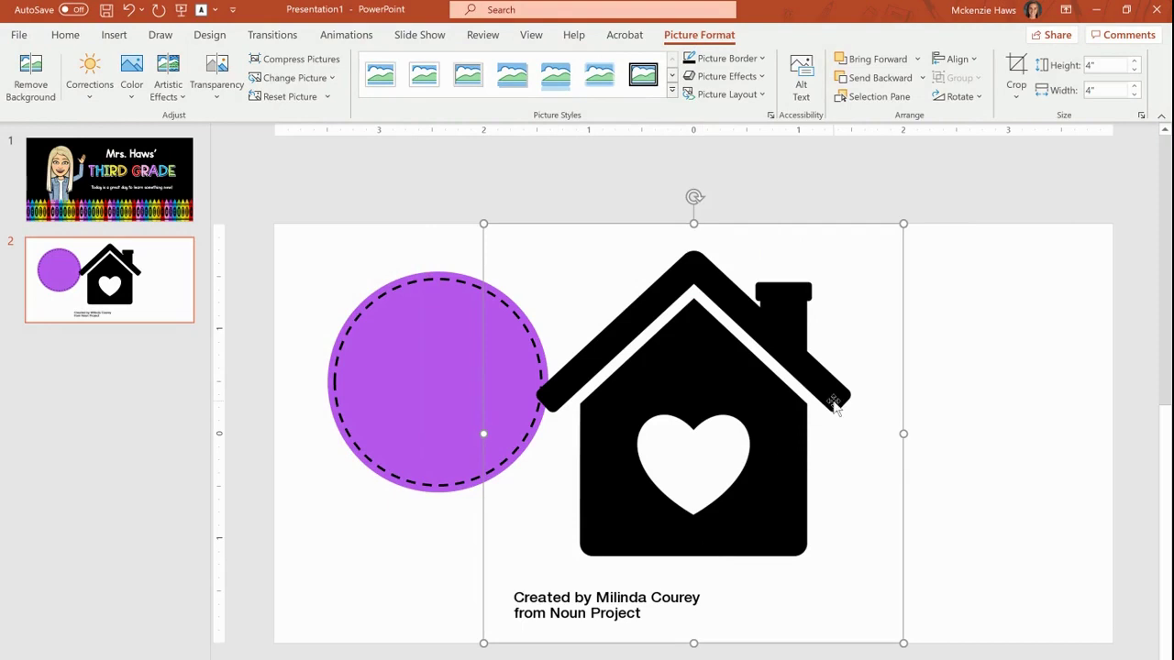
left_click_drag(758, 464, 872, 436)
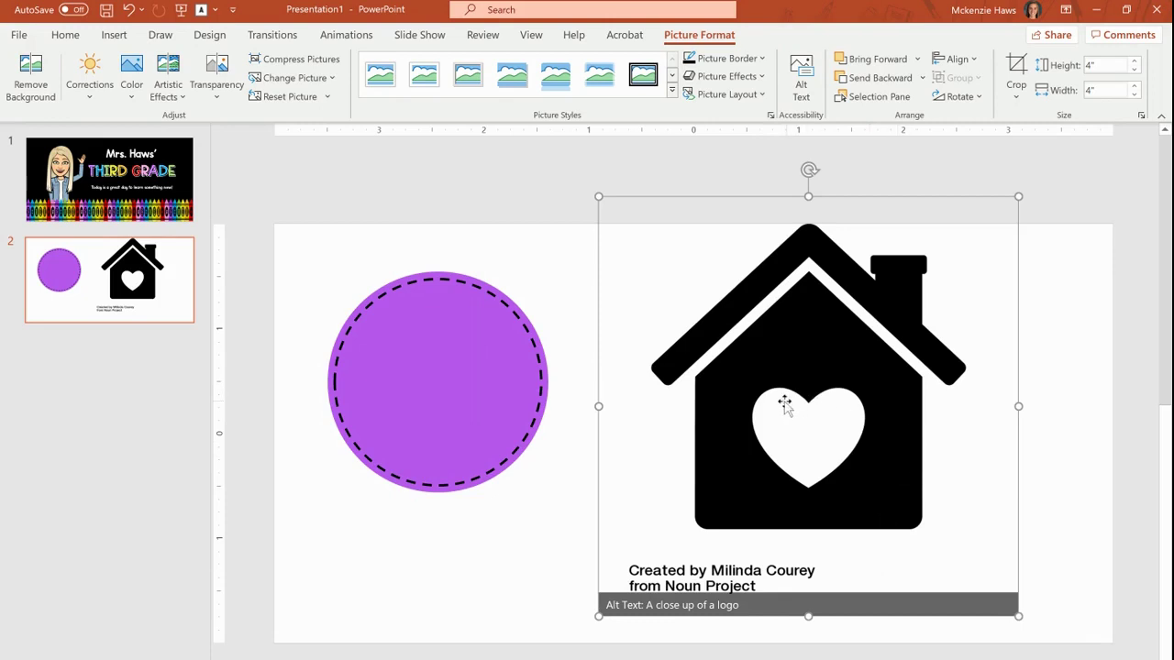
left_click_drag(780, 404, 722, 432)
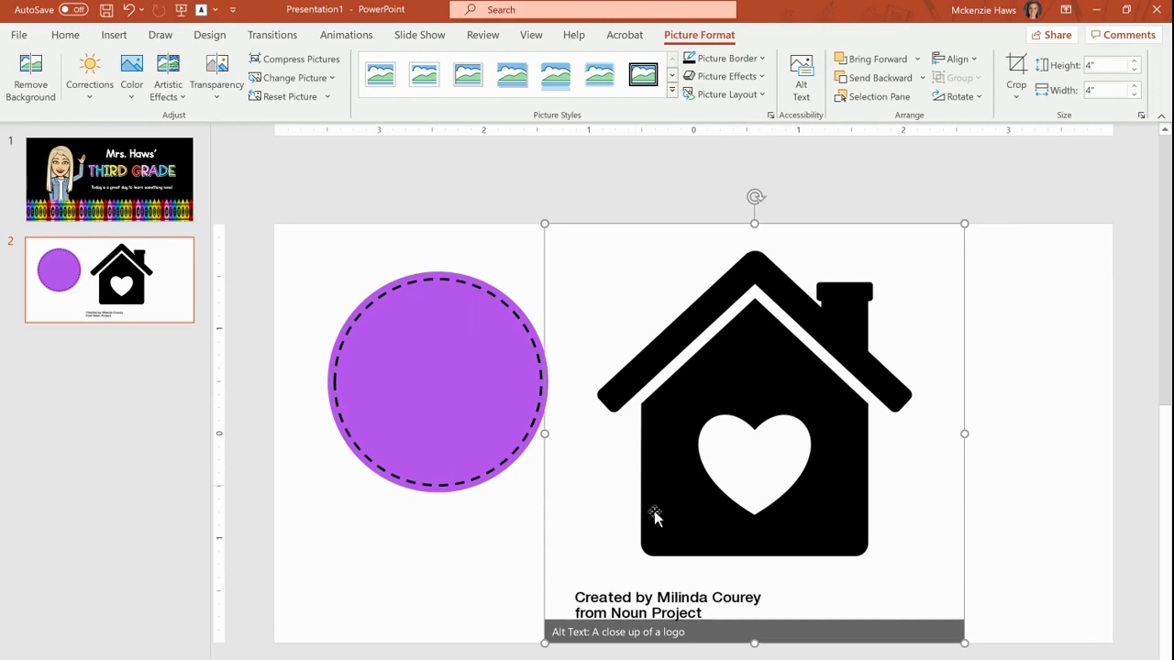
Crop the home image closely around the house to about 3.11" by 3.12", cutting off the attribution text.
left_click(1018, 64)
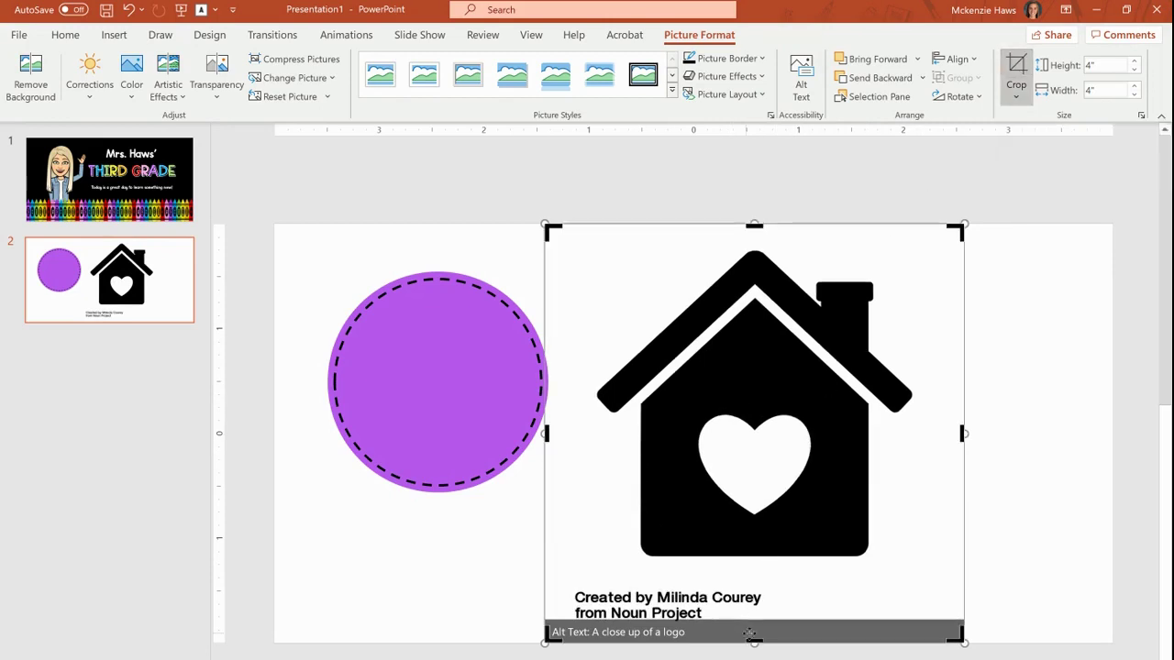
left_click_drag(751, 635, 757, 570)
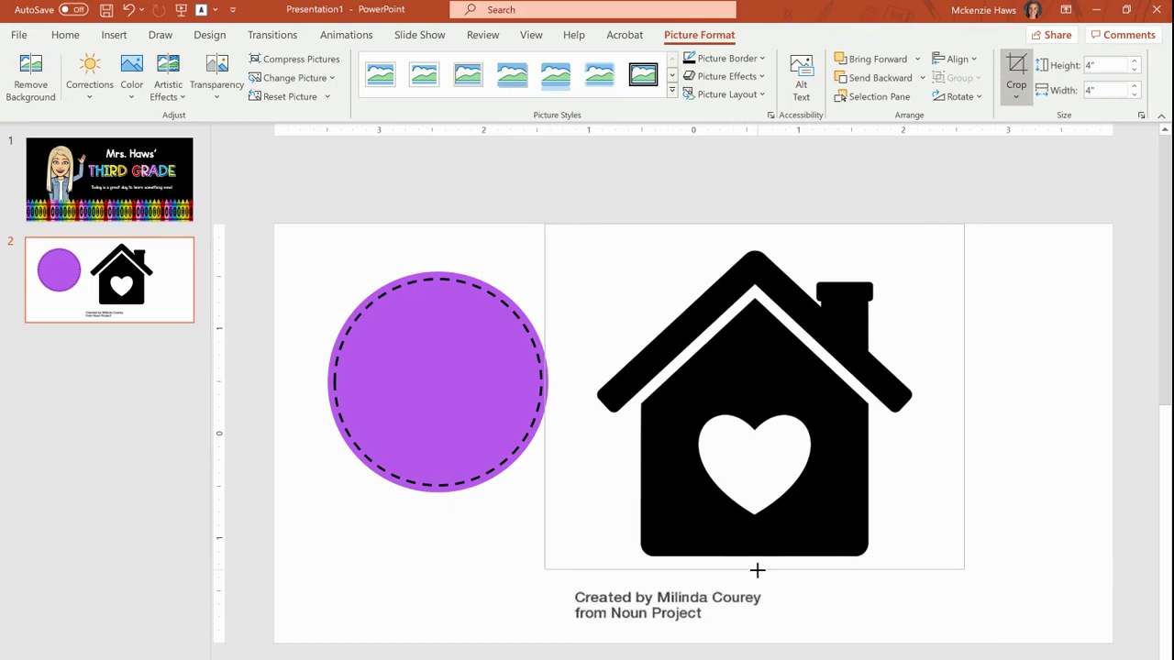
left_click_drag(547, 225, 591, 231)
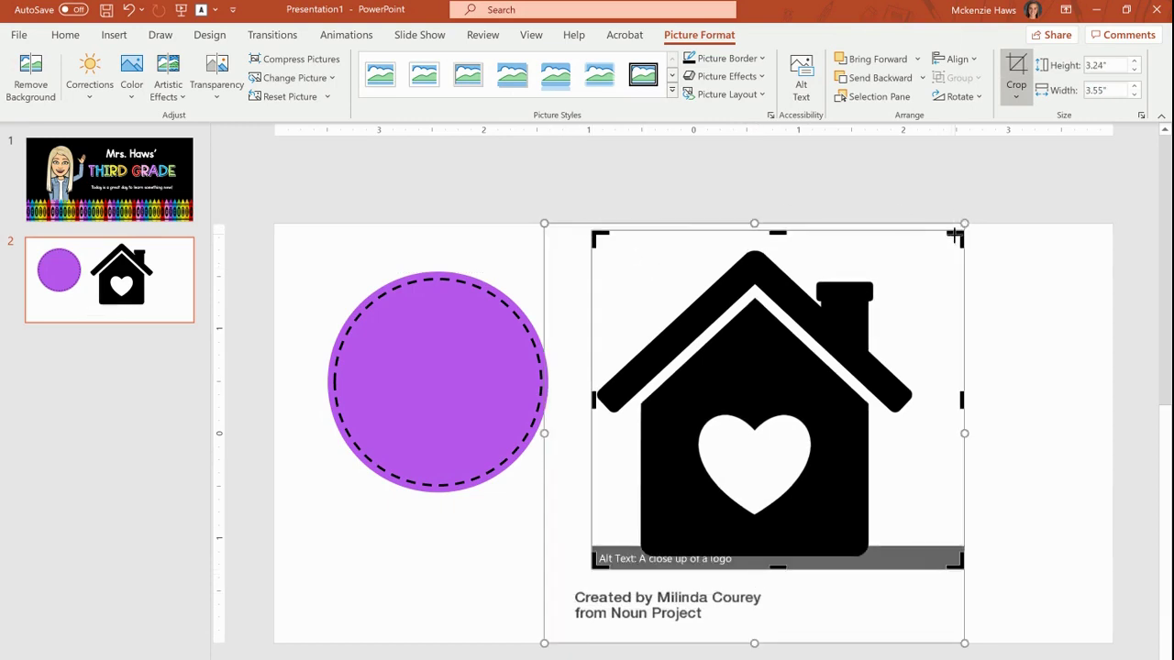
left_click_drag(954, 237, 918, 245)
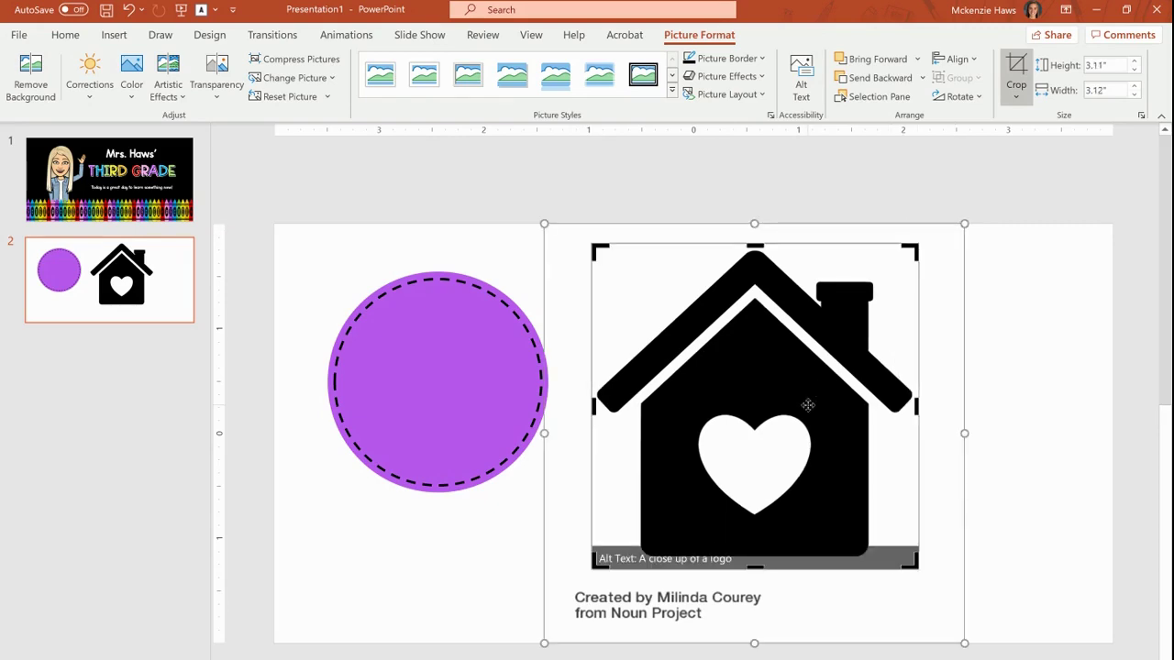
left_click(1016, 66)
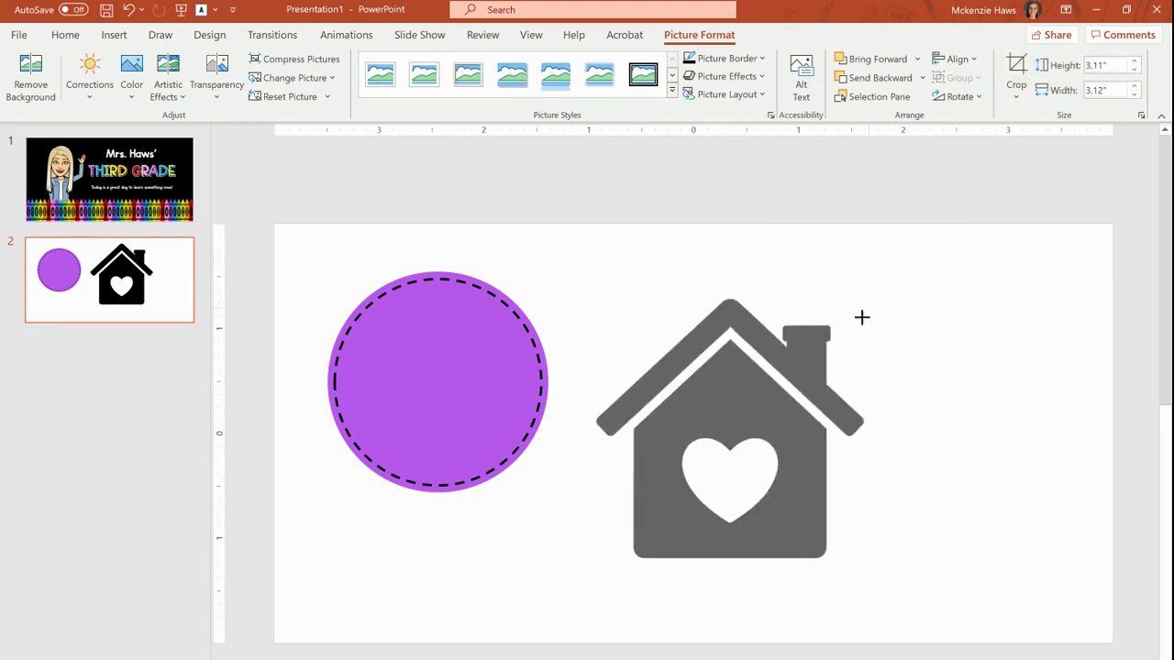
Scale the house image down to about 1.55" by 1.56" and centre it on the purple circle.
left_click_drag(861, 317, 748, 478)
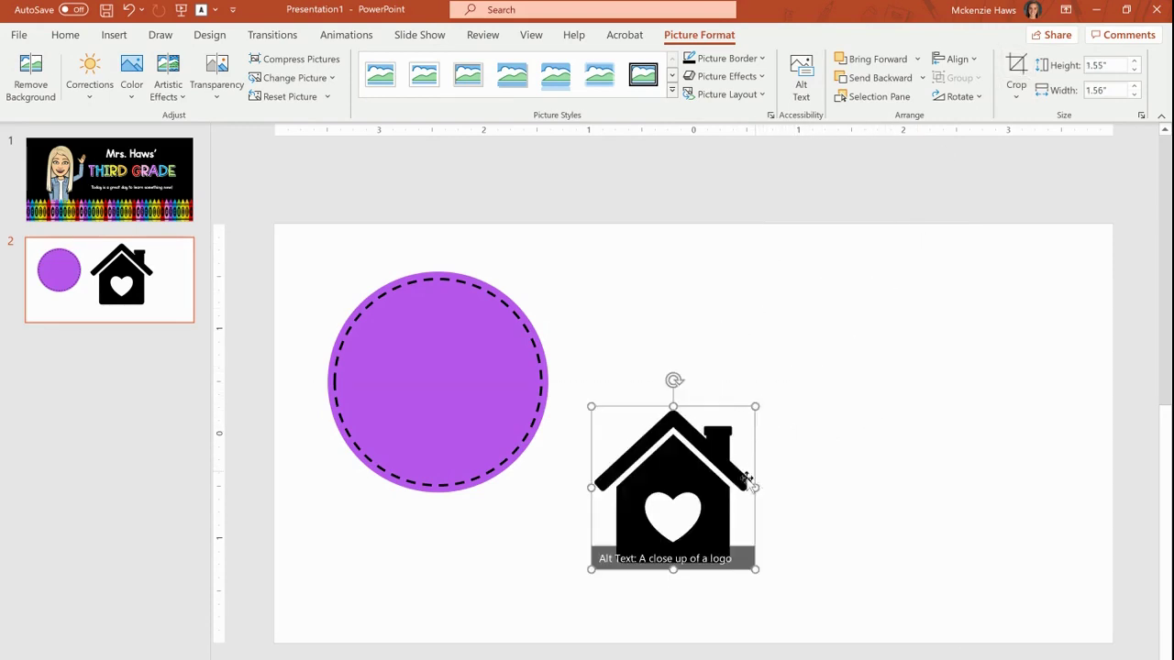
left_click_drag(676, 516, 446, 411)
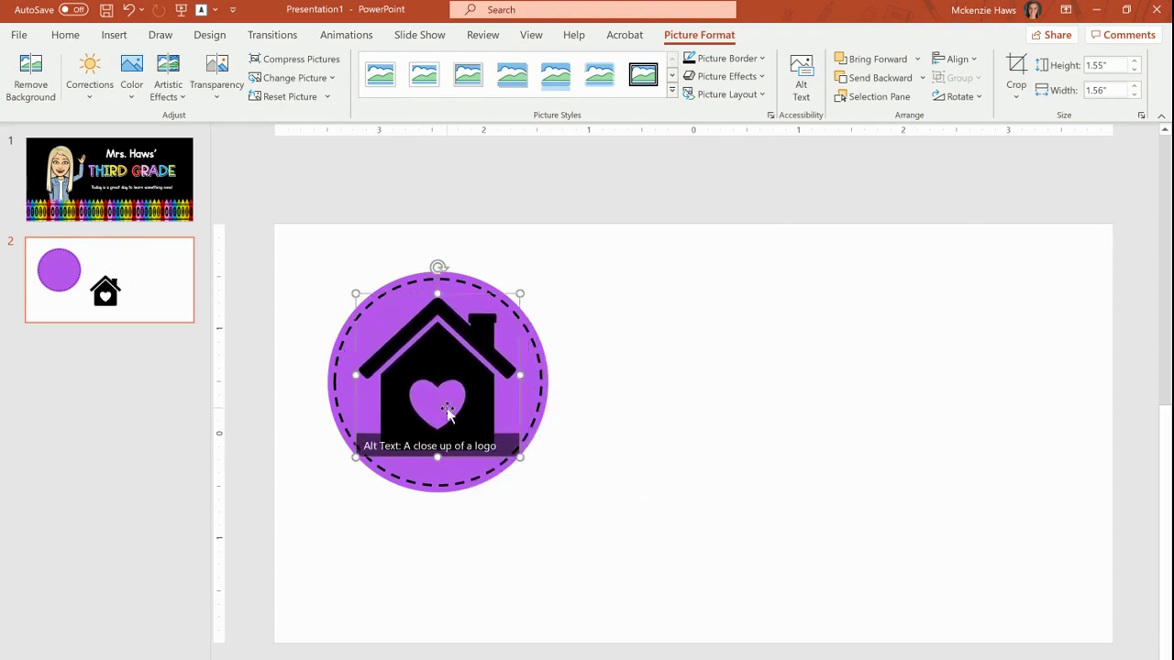
left_click(642, 209)
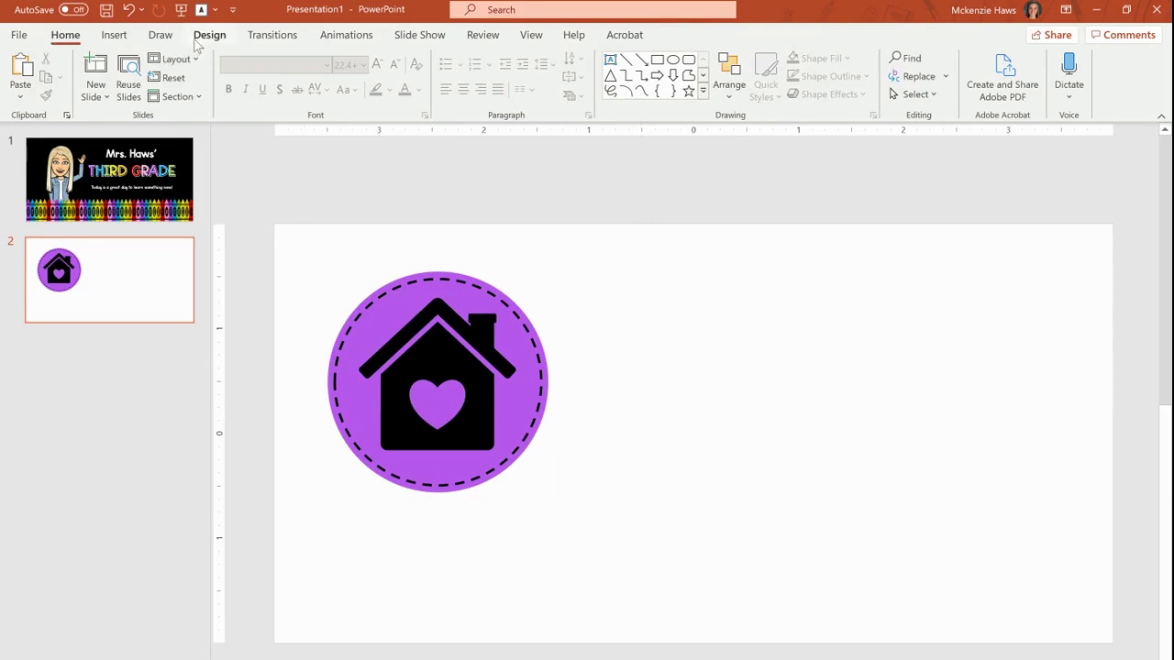
Draw a text box over the house, as wide as the purple circle.
left_click(115, 35)
left_click(281, 73)
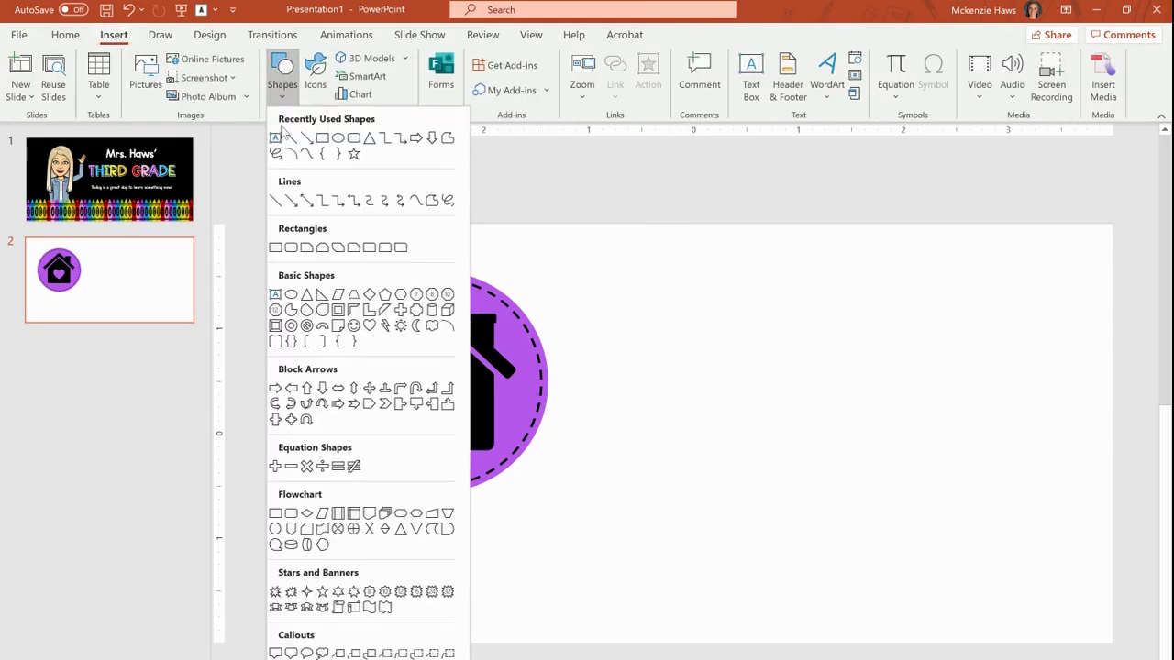
left_click(274, 139)
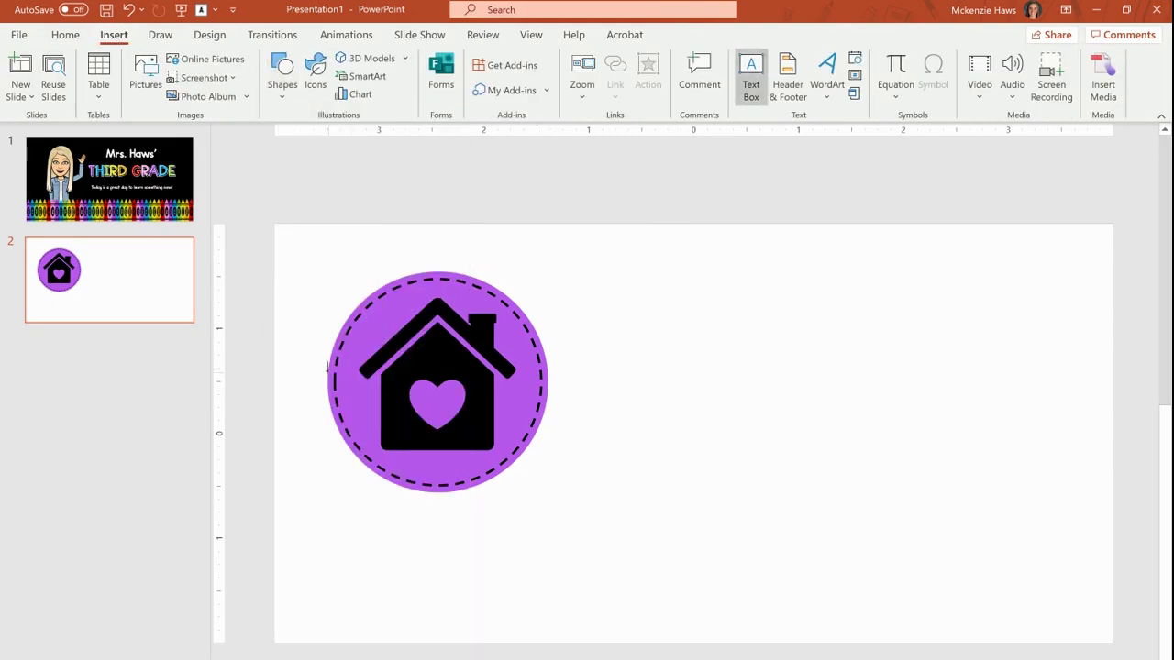
left_click_drag(327, 368, 547, 435)
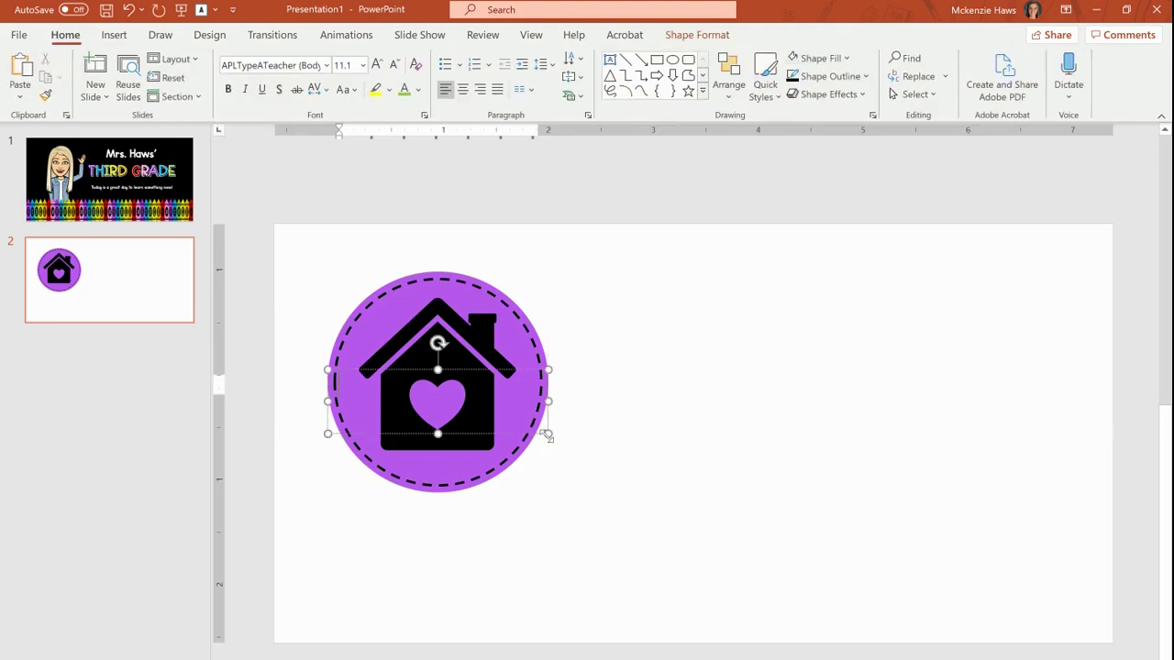
Format the empty text box with centred alignment, white text and the APLILikeBigFonts heading font.
left_click(465, 91)
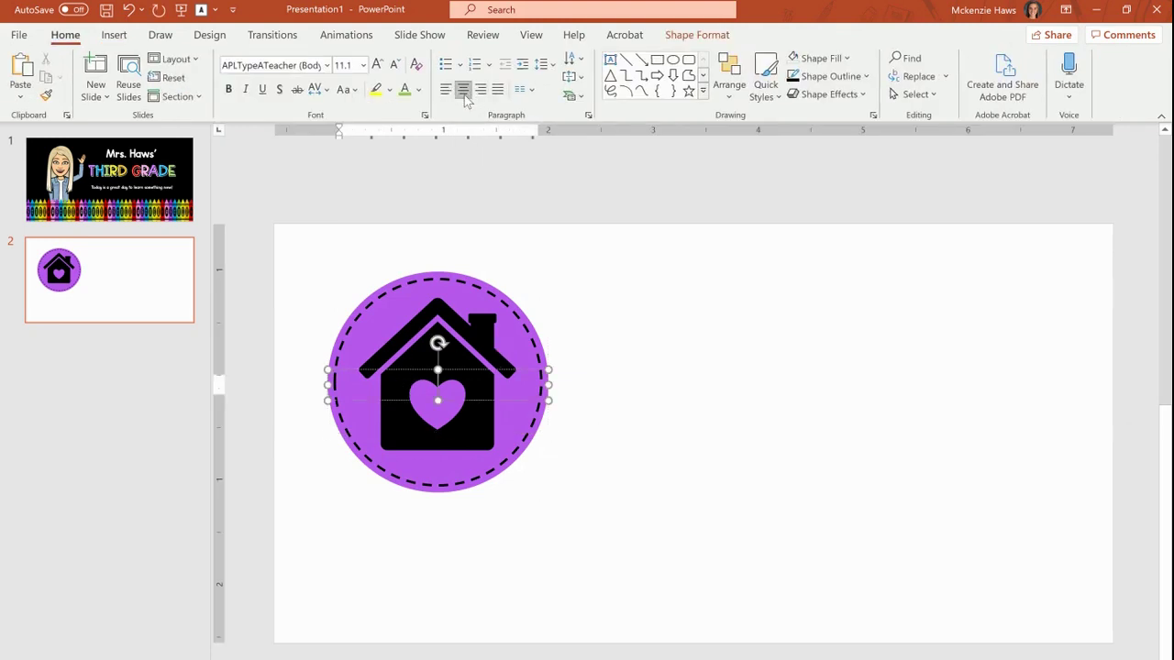
left_click(418, 89)
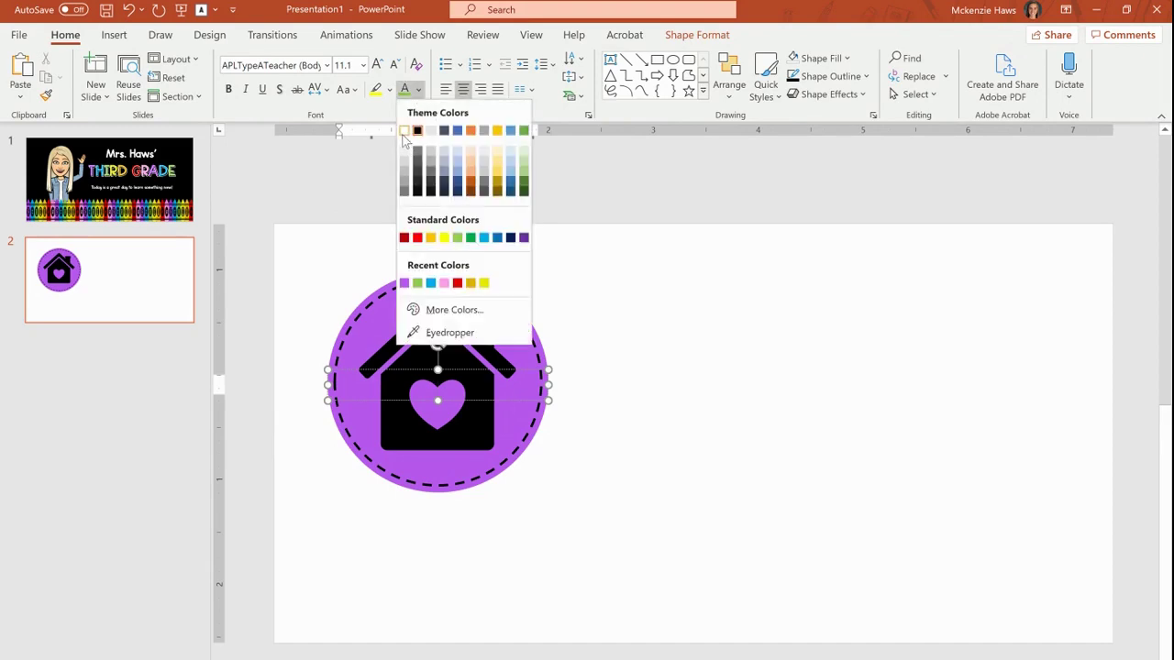
left_click(405, 138)
left_click(295, 65)
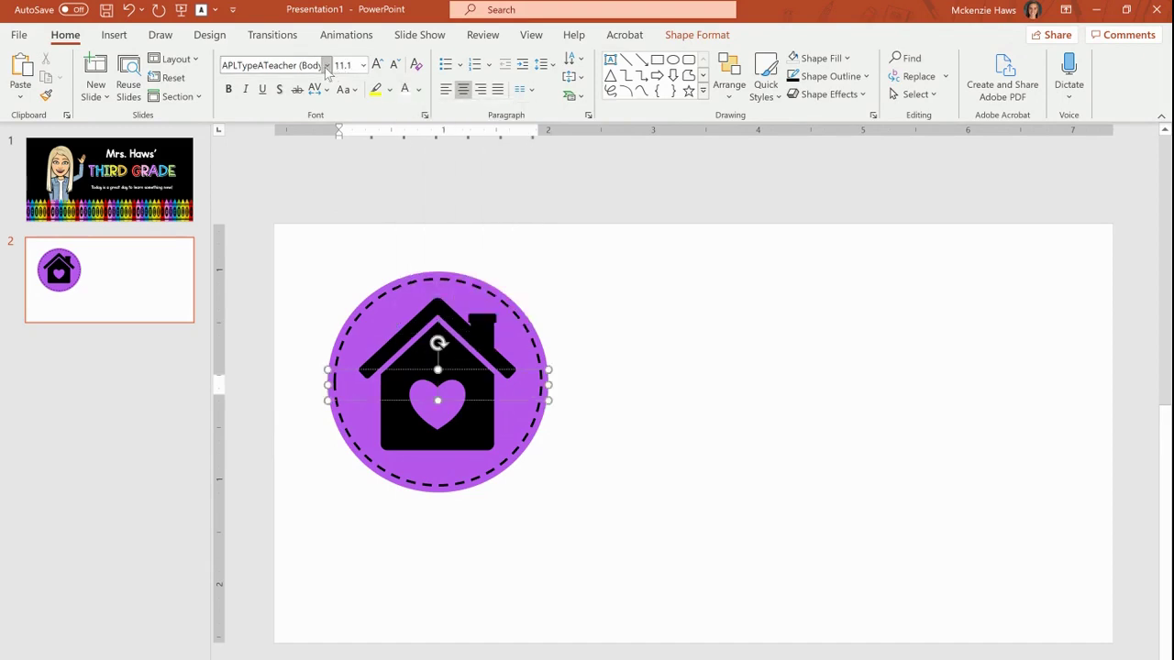
key("alt+Down")
left_click(295, 109)
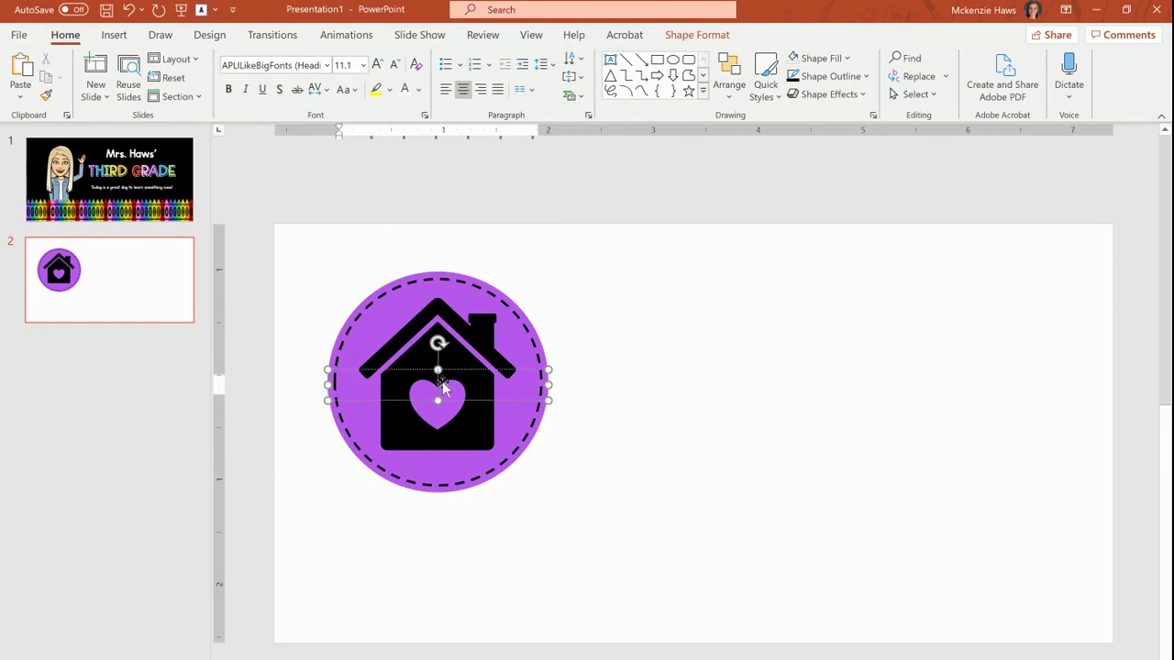
Enter HOME in the text box and enlarge the word to font size 16.
type("HOME")
double_click(445, 385)
left_click(377, 65)
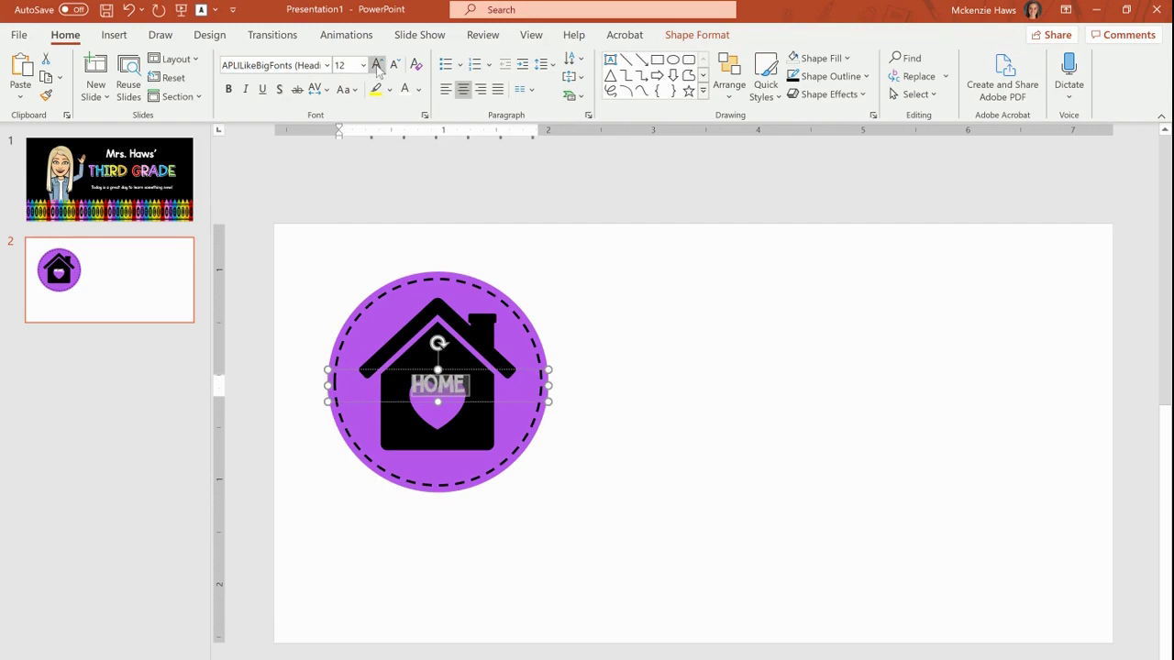
left_click(377, 65)
left_click(377, 65)
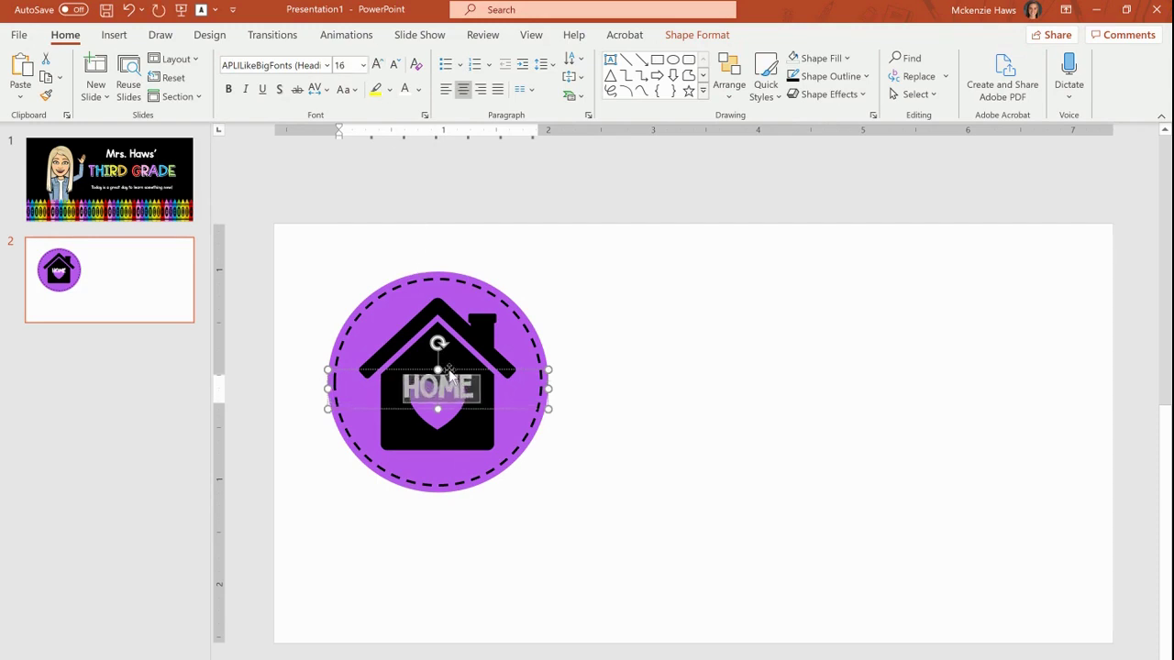
Move the HOME label down over the bottom edge of the house and deselect it.
left_click_drag(449, 371, 449, 433)
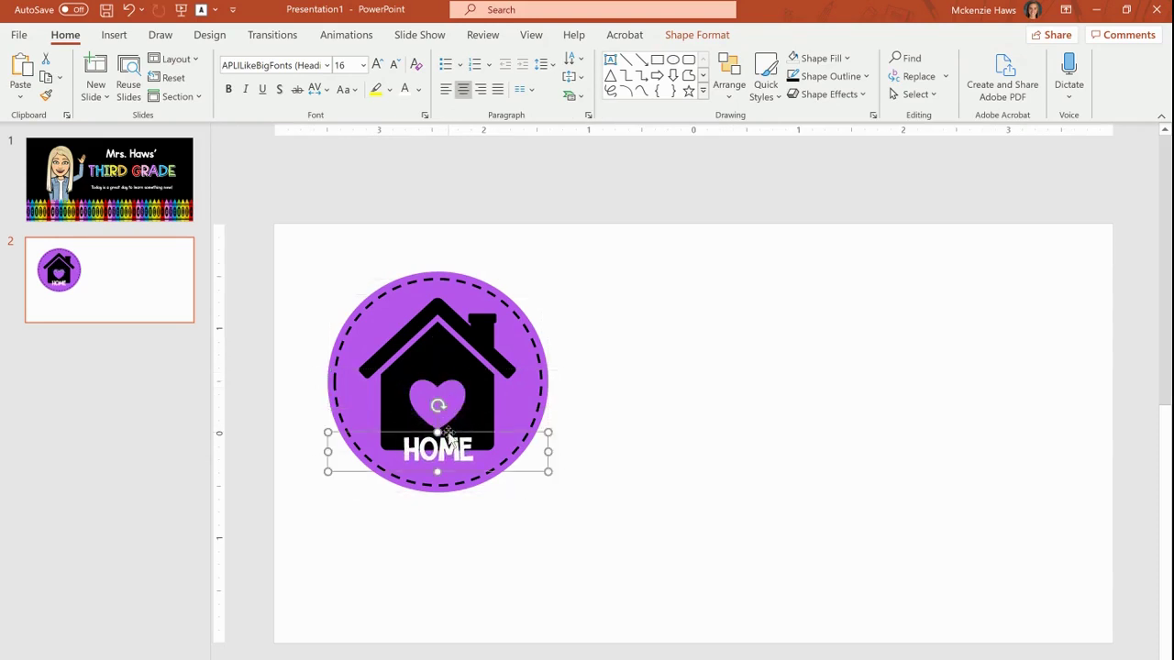
left_click(560, 173)
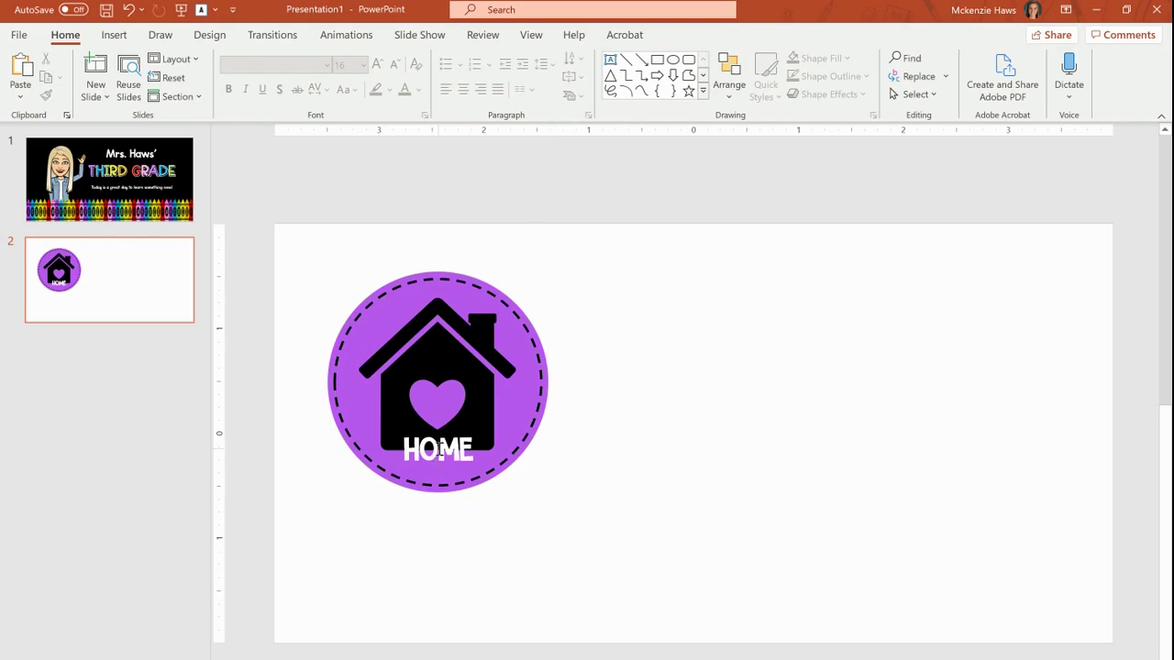
left_click(441, 450)
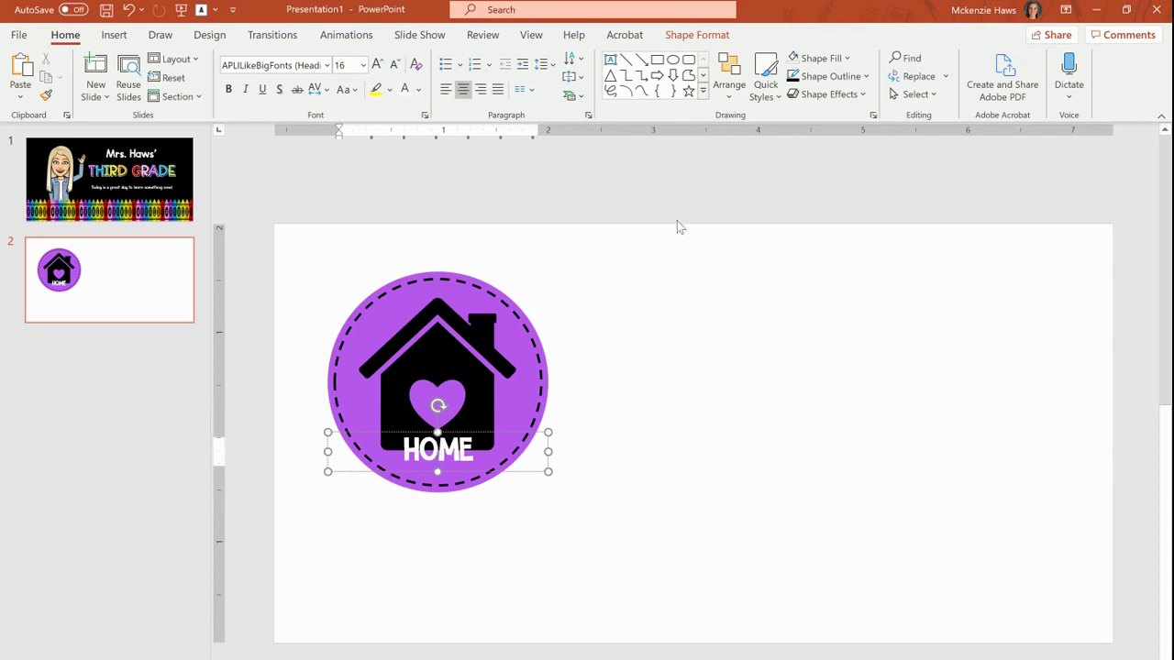
left_click(656, 229)
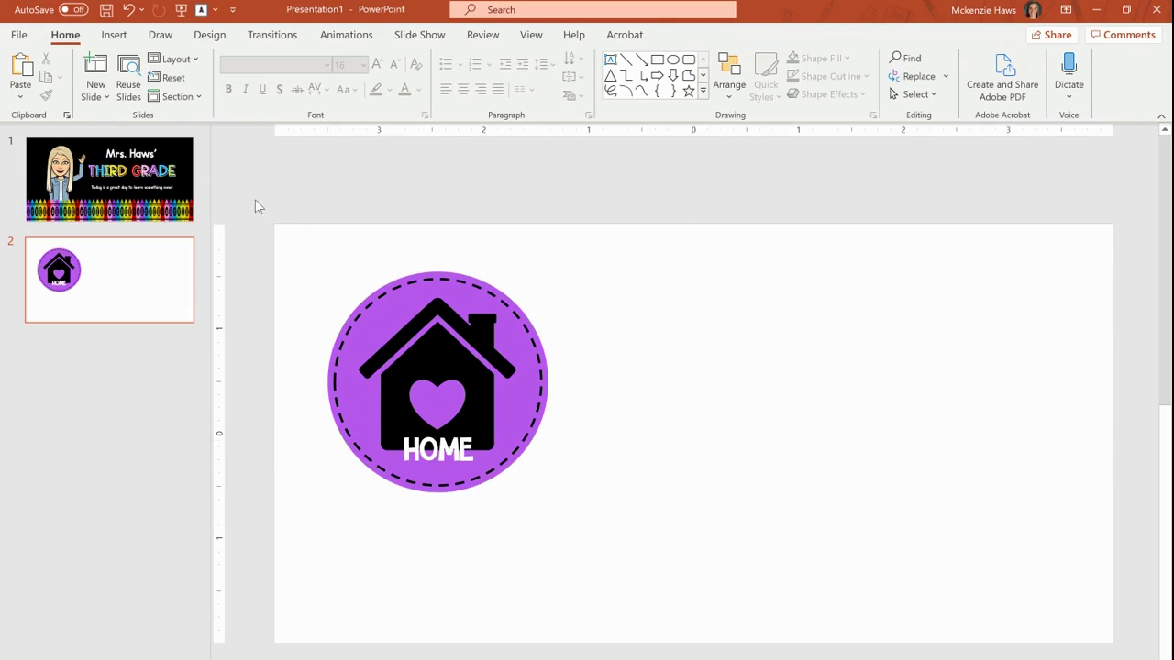
Duplicate the complete HOME button and place the copy beside the original, level with it.
left_click_drag(230, 201, 716, 632)
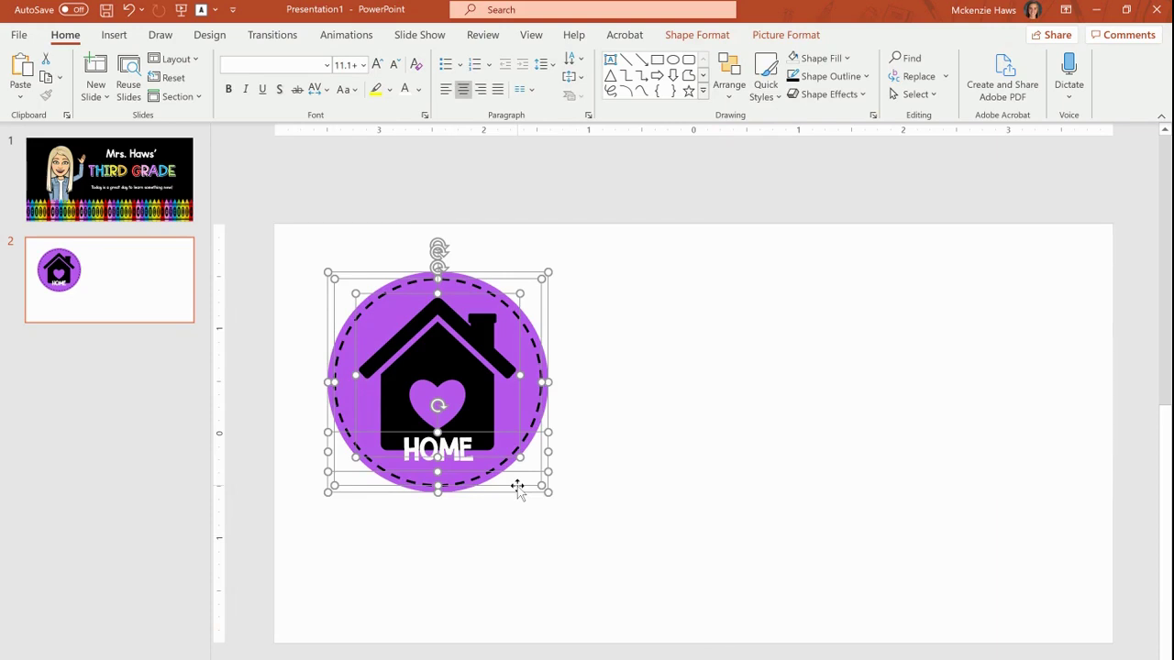
right_click(460, 438)
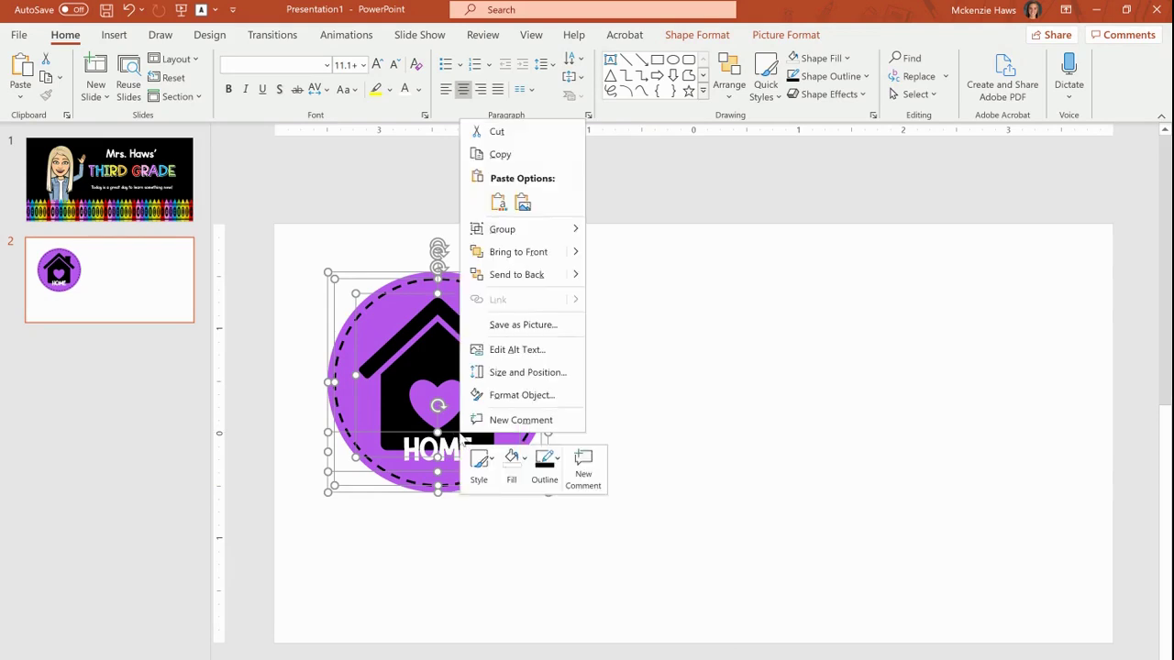
left_click(511, 162)
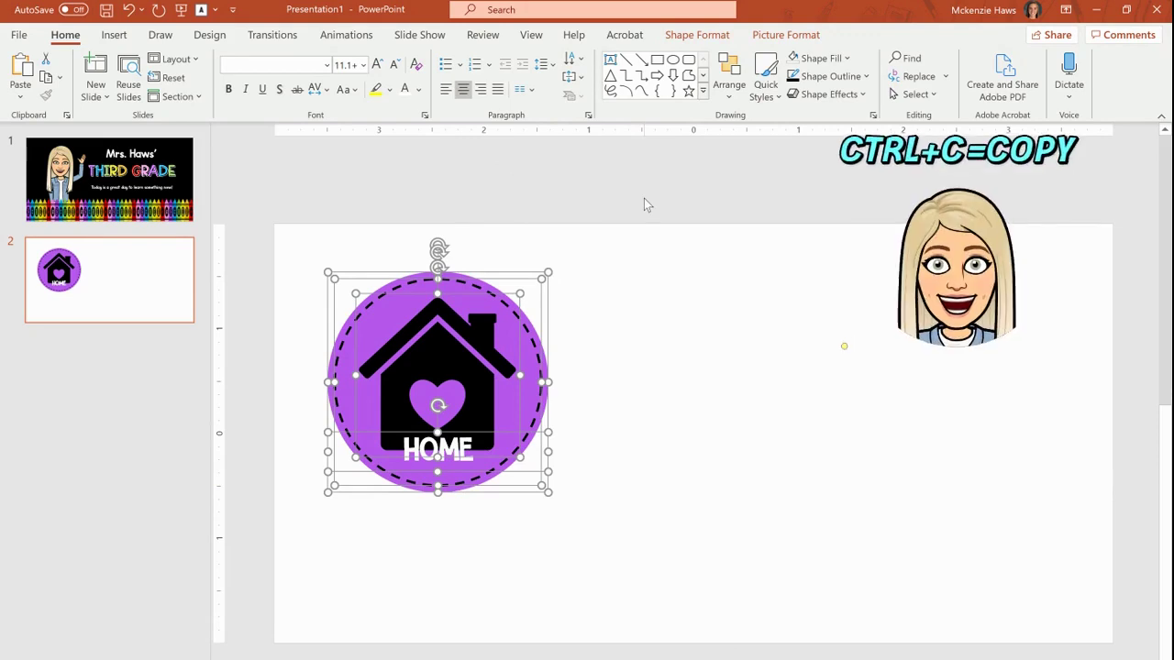
key("ctrl+v")
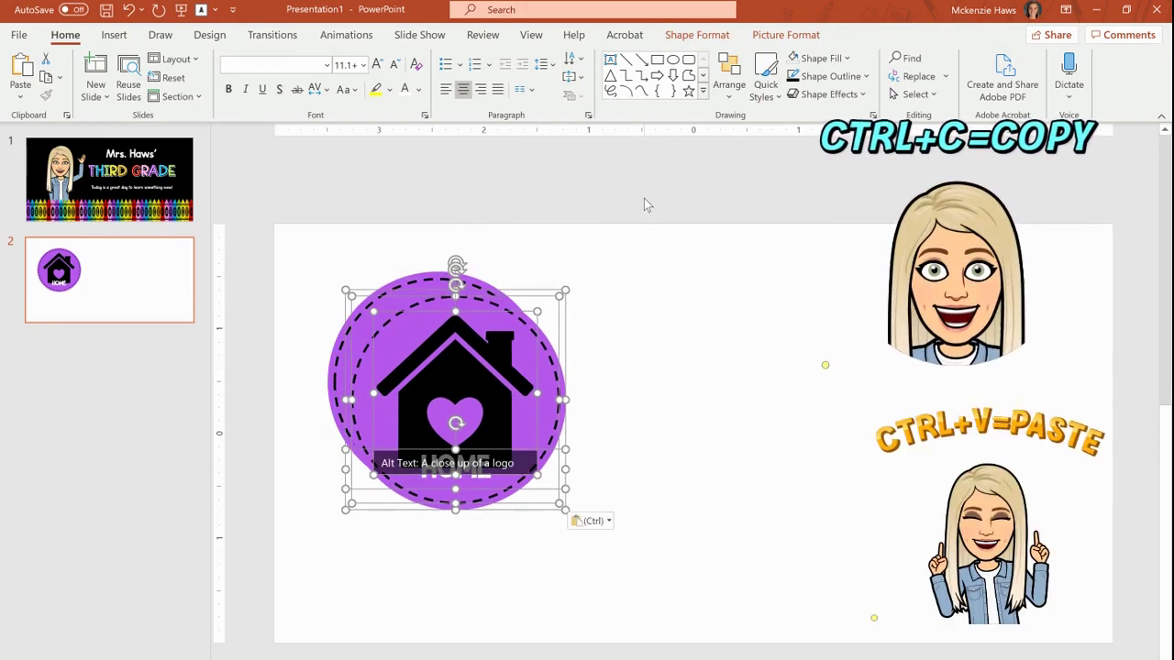
left_click_drag(497, 353, 729, 336)
left_click(809, 222)
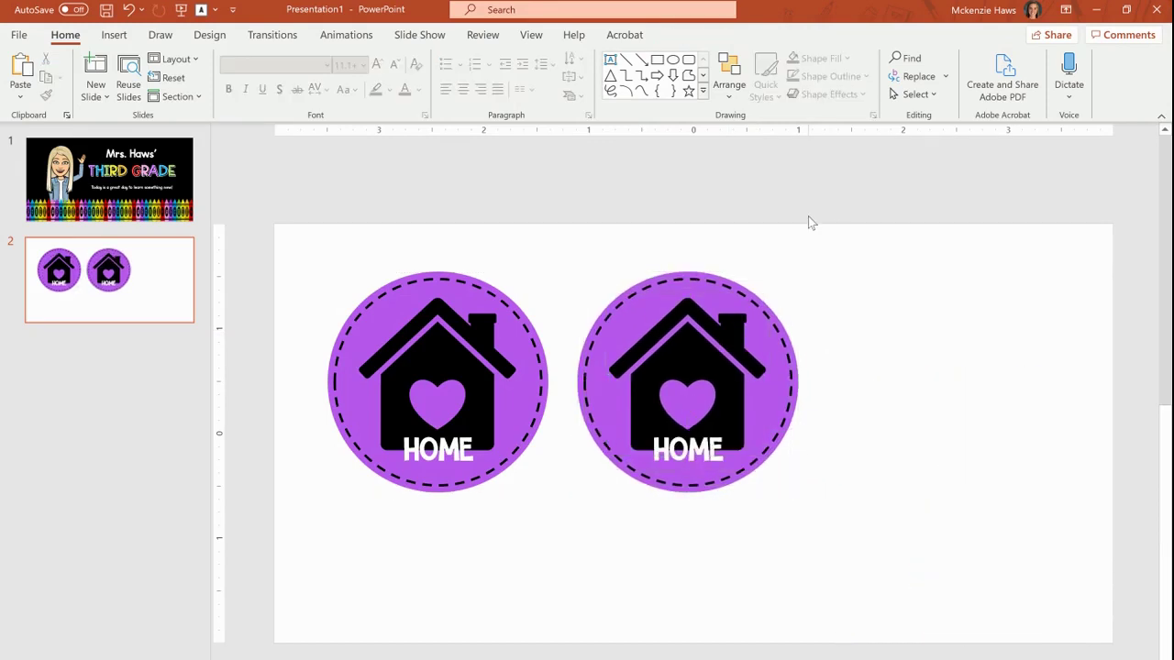
Recolour the copied button's circle with a light blue fill and a matching light blue outline.
left_click(798, 357)
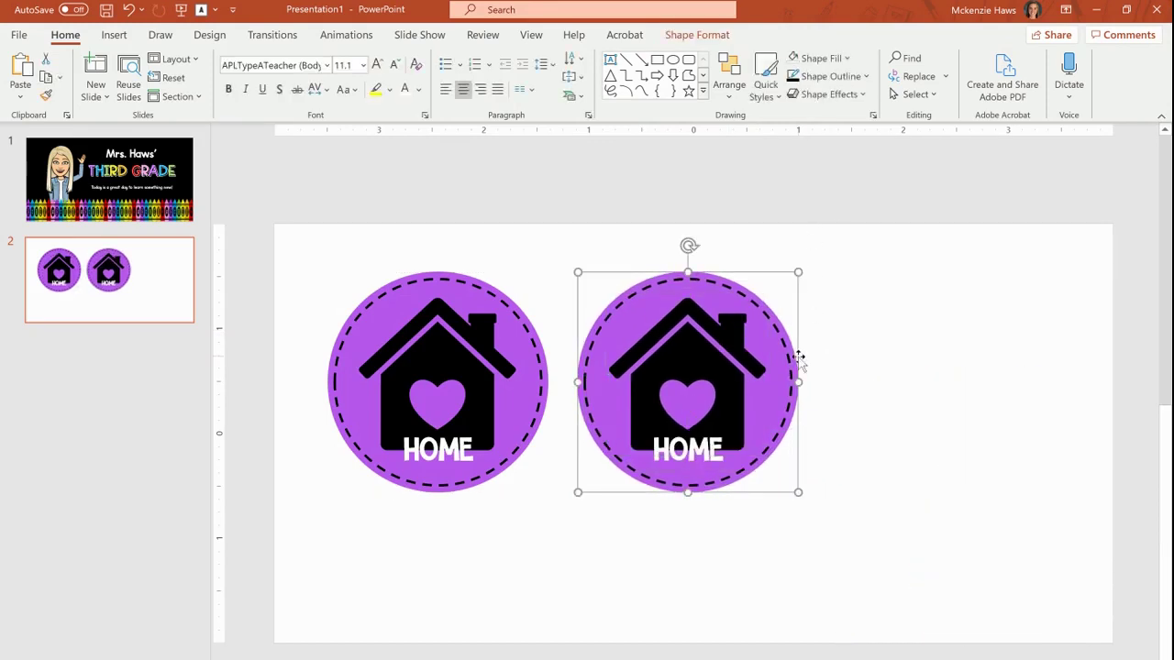
left_click(700, 36)
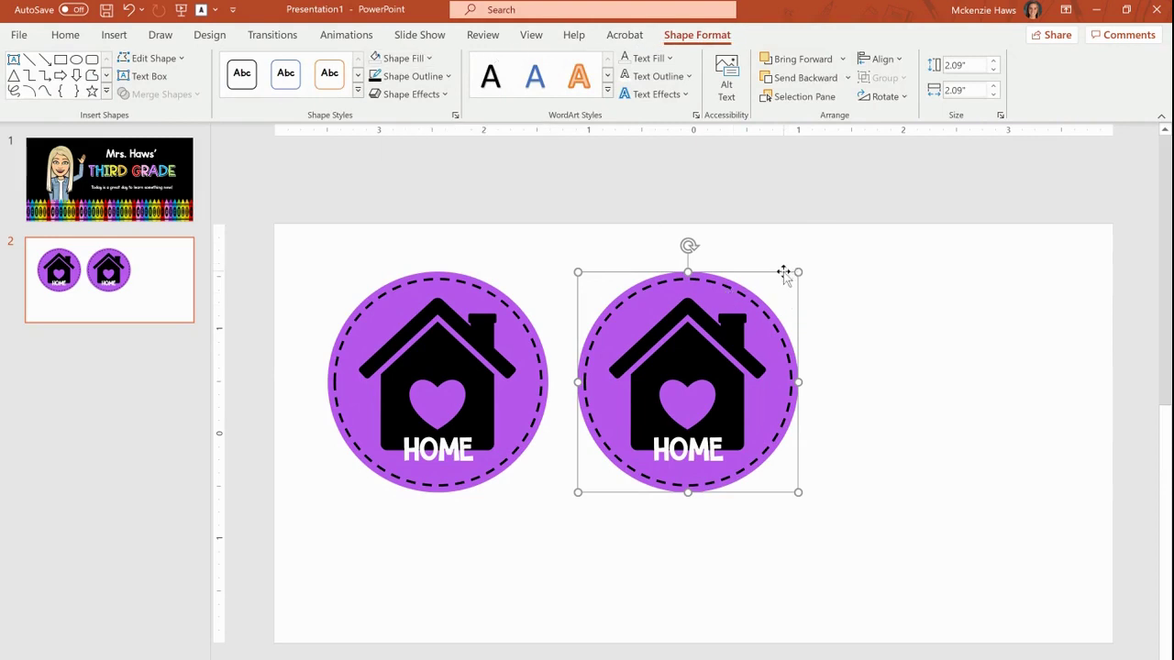
mouse_move(784, 276)
left_mouse_down()
mouse_move(797, 275)
mouse_move(781, 270)
left_mouse_up()
left_click(400, 58)
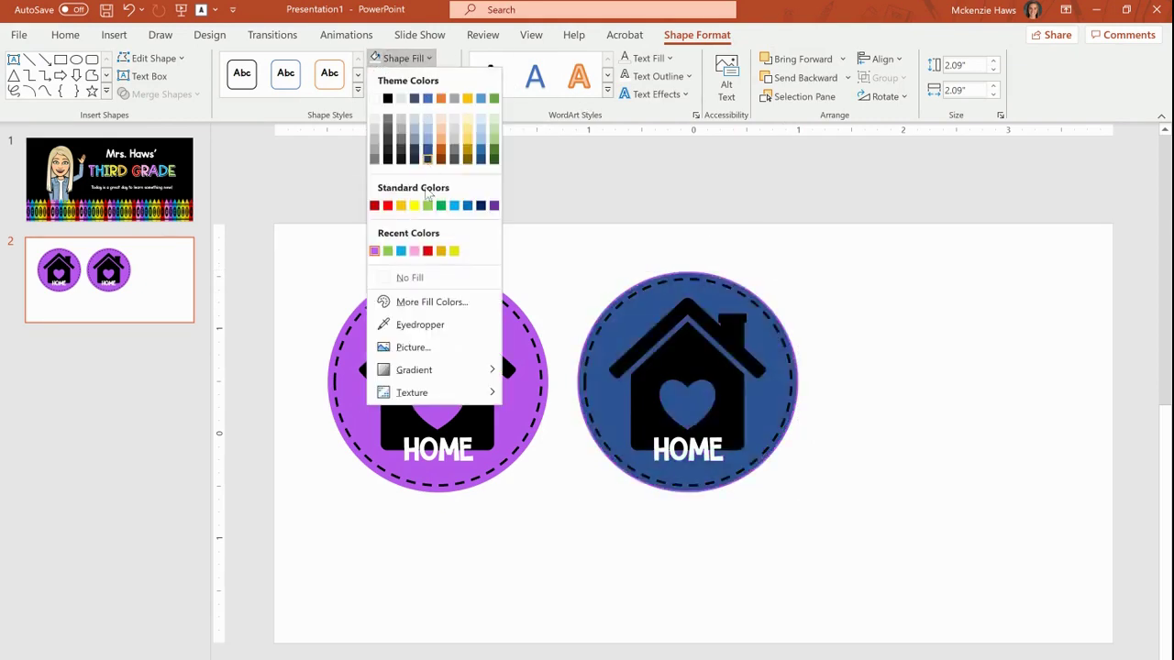
left_click(401, 251)
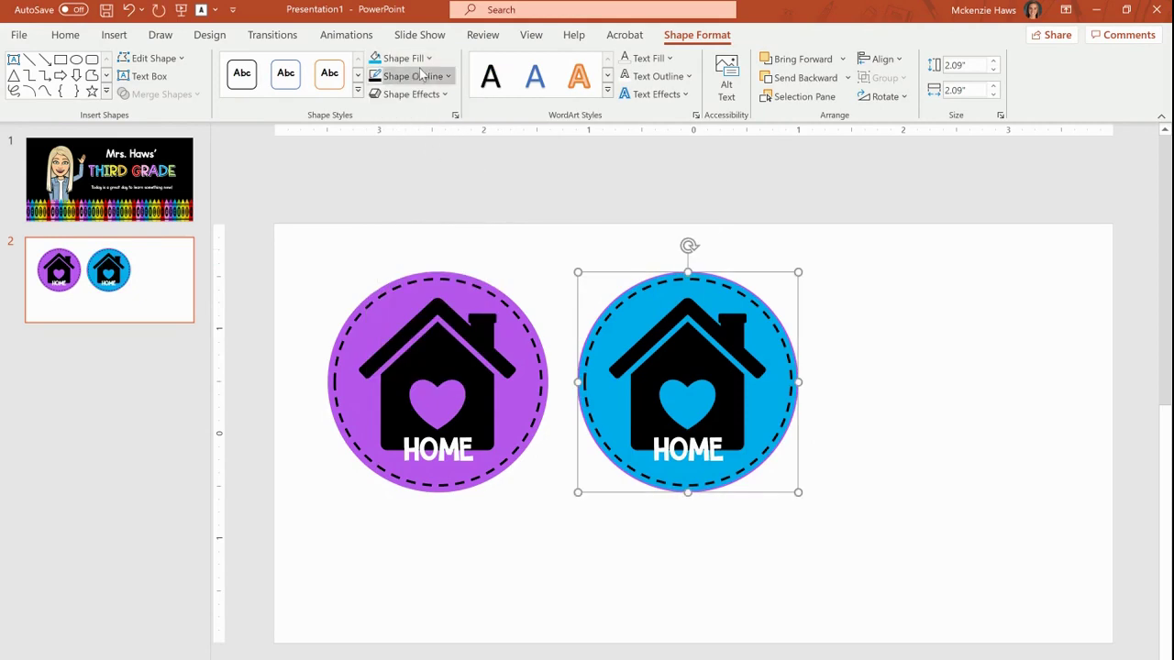
left_click(420, 72)
left_click(380, 280)
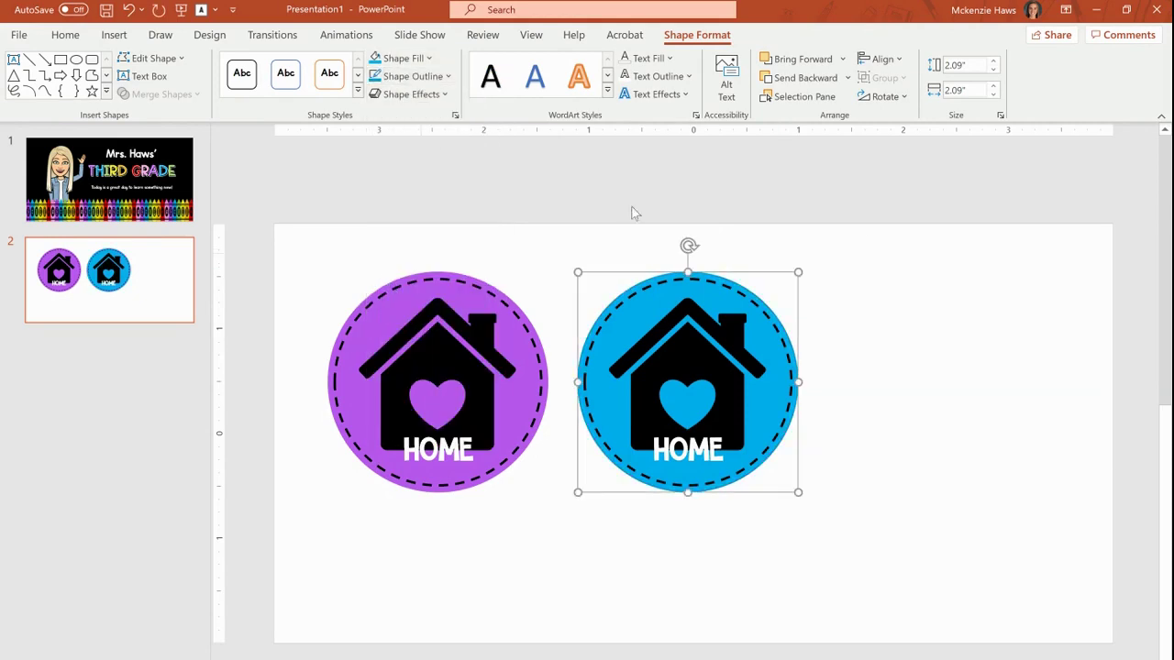
Delete the house from the blue button and bring in the math image from File Explorer's Button PNGs folder.
left_click(714, 376)
key("Delete")
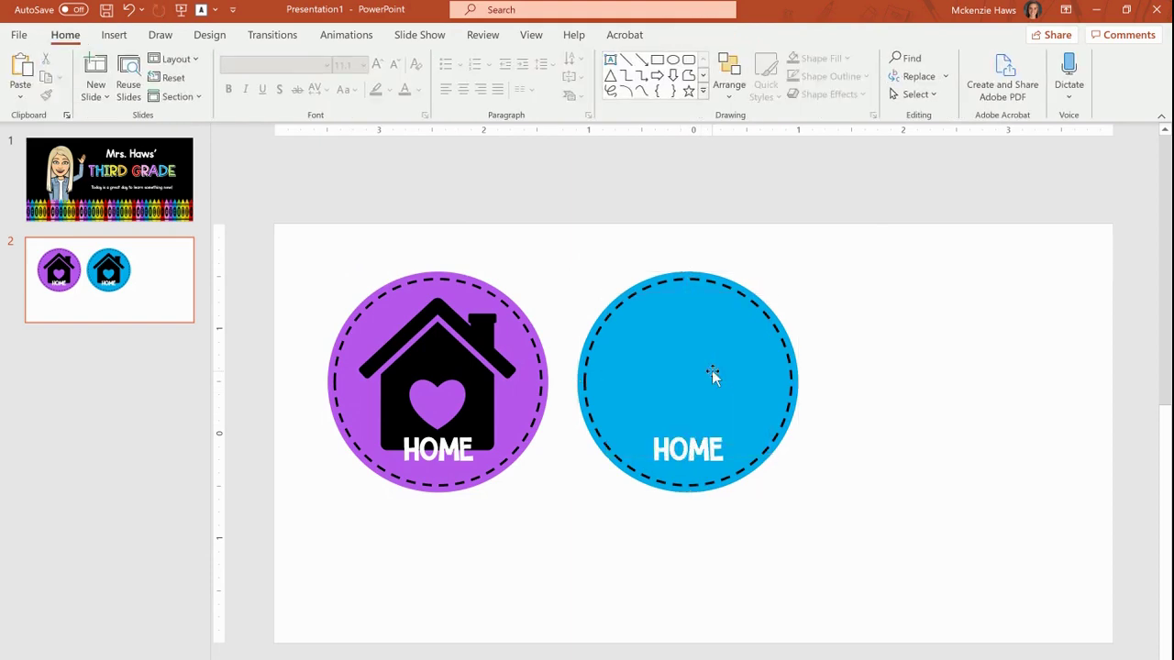
mouse_move(322, 659)
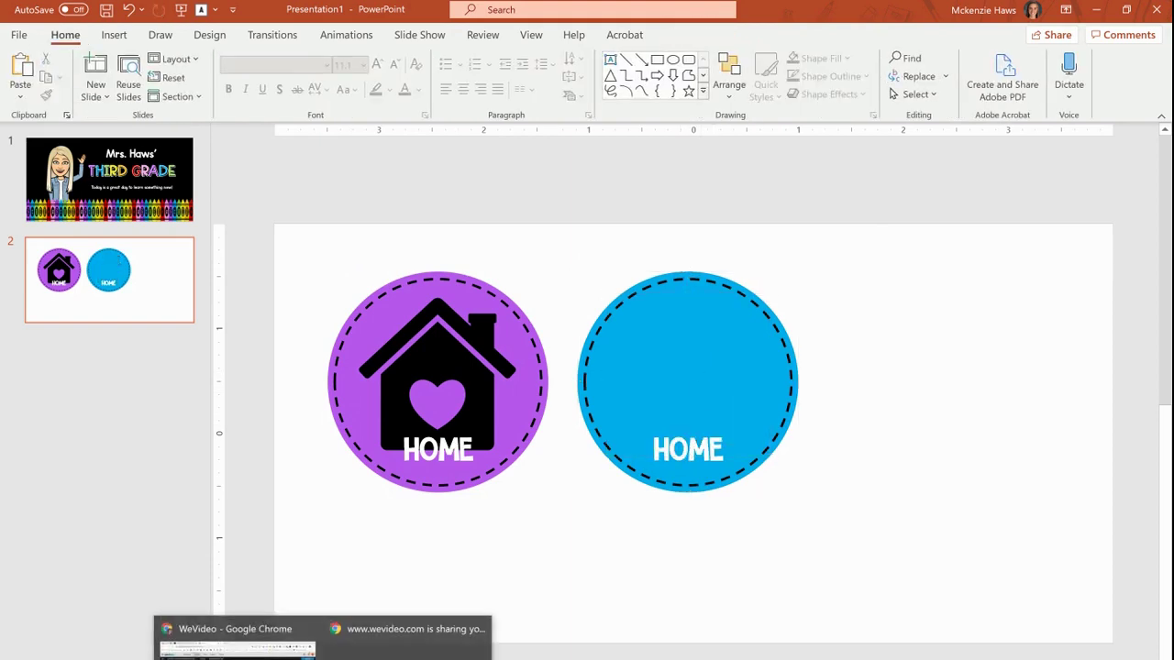
key("alt+Tab")
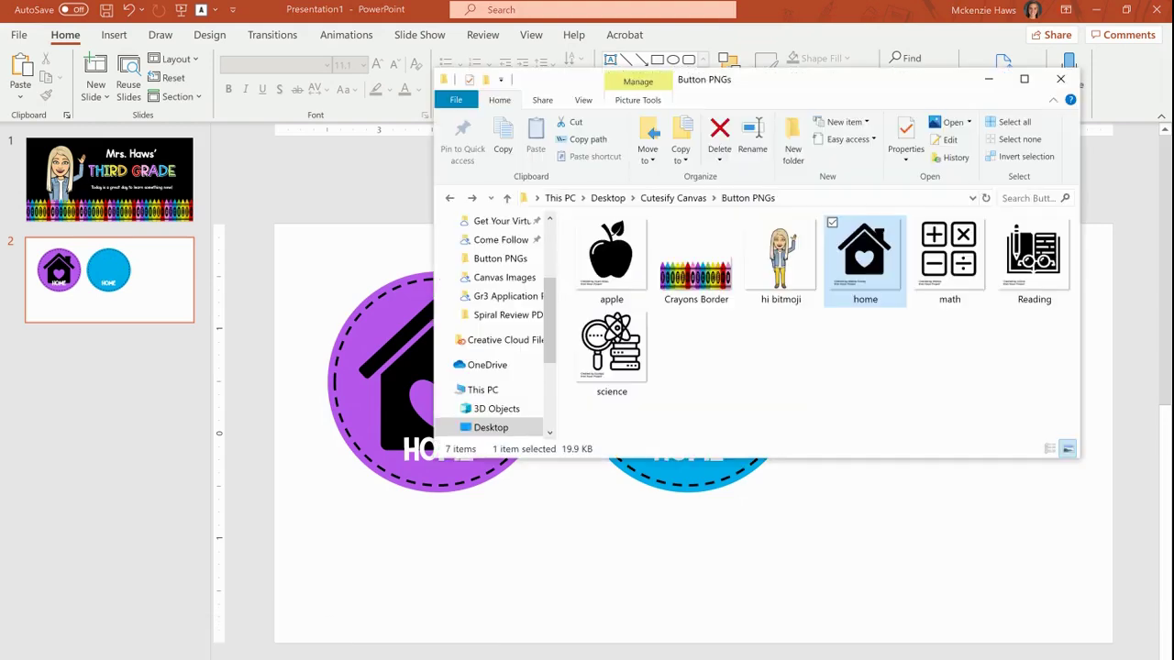
left_click_drag(923, 262, 765, 556)
left_click_drag(622, 294, 819, 310)
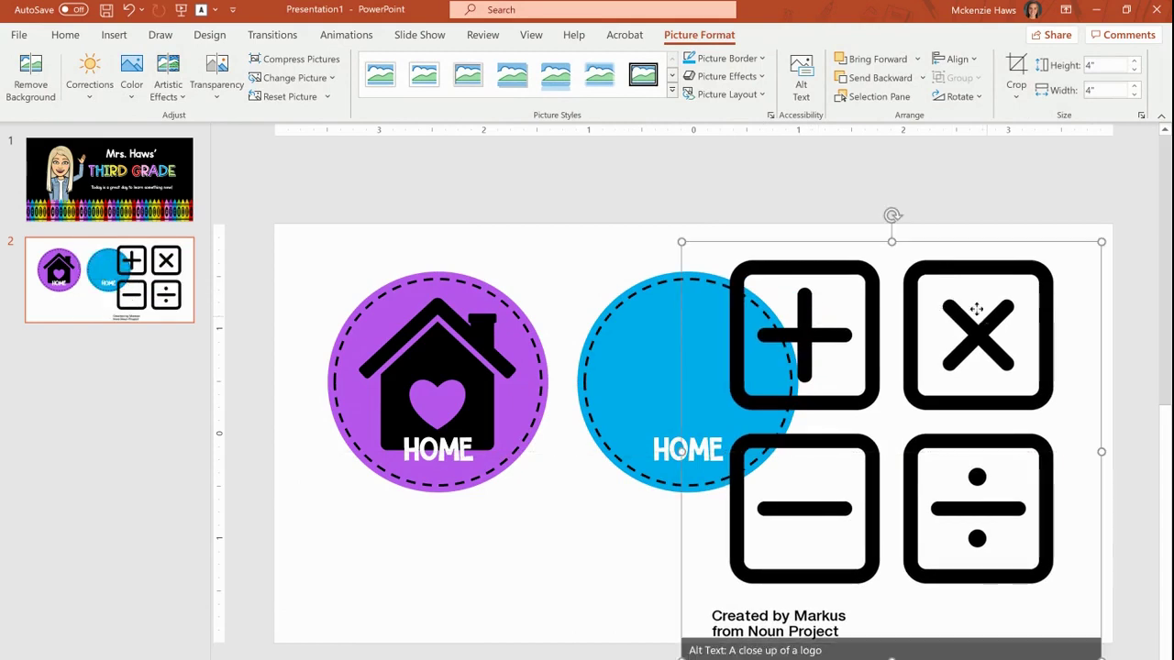
left_click_drag(975, 309, 951, 310)
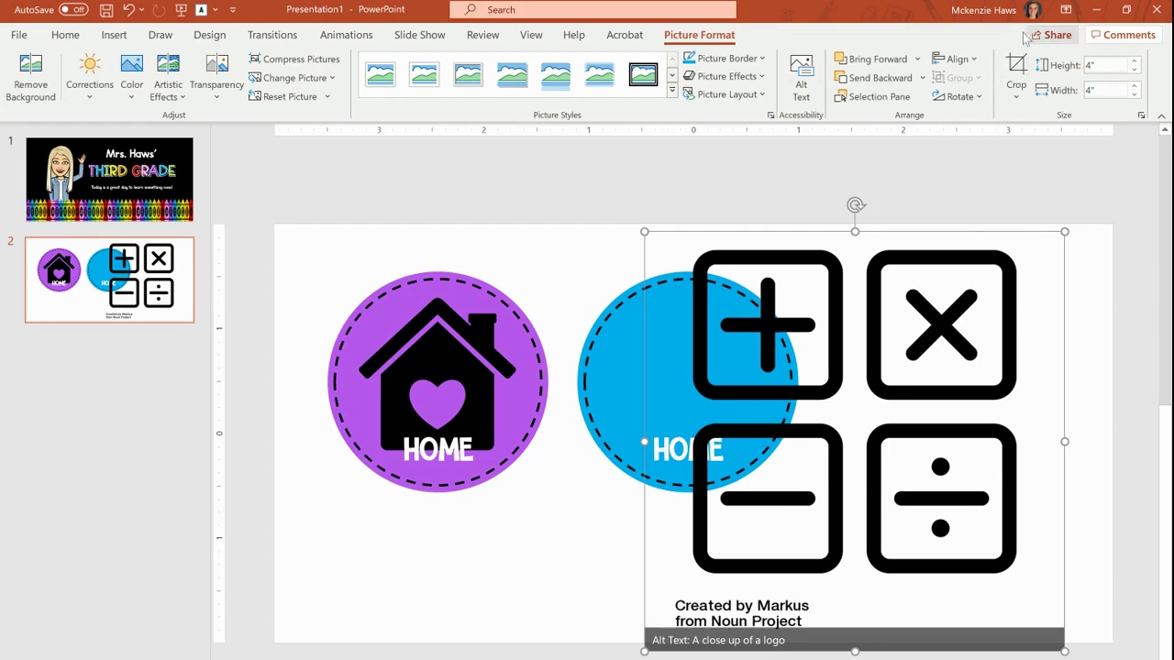
Crop the math image to about 3.24" by 3.24", removing the attribution text and the empty margins.
left_click(1015, 63)
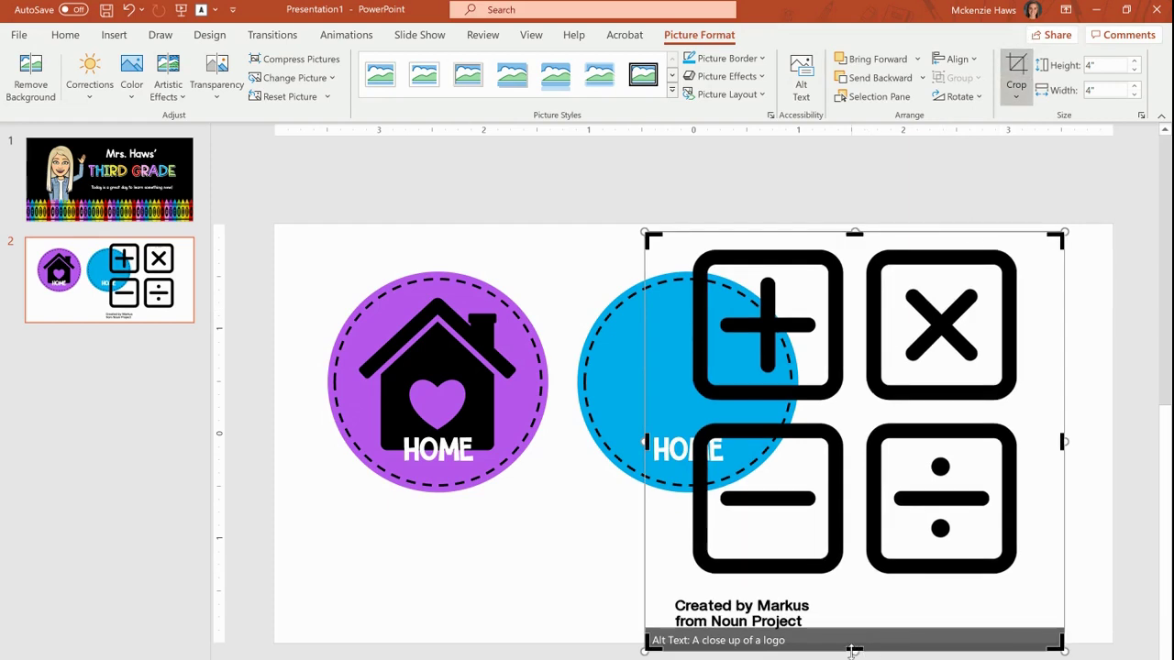
scroll(854, 650, "up", 2, "ctrl")
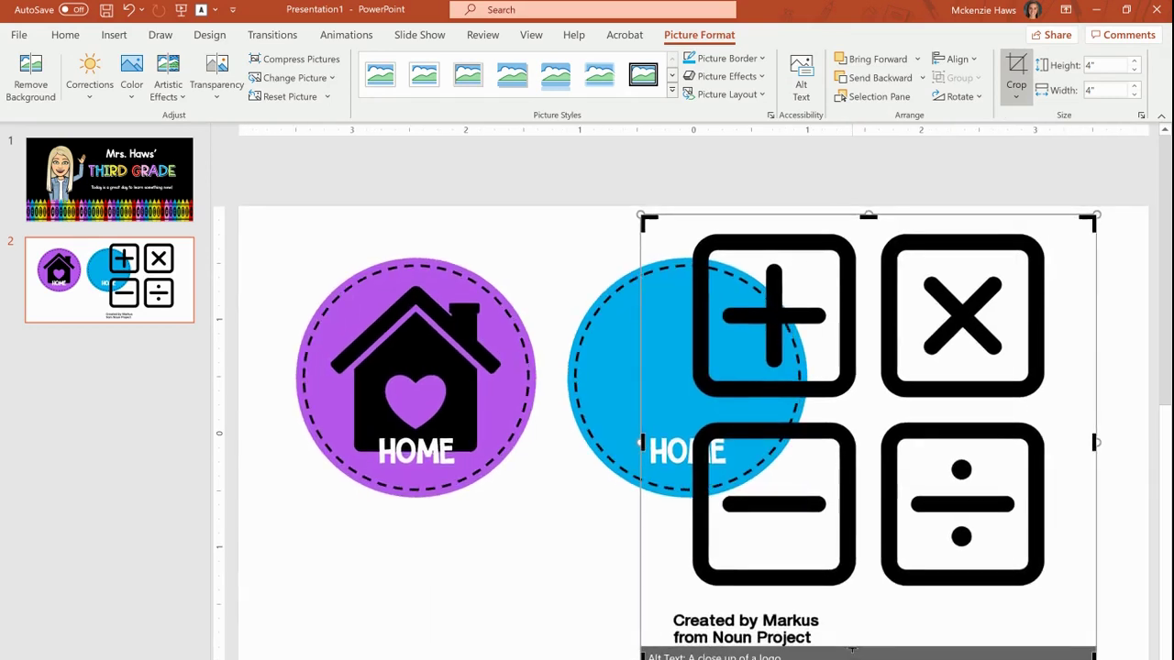
left_click_drag(868, 656, 866, 594)
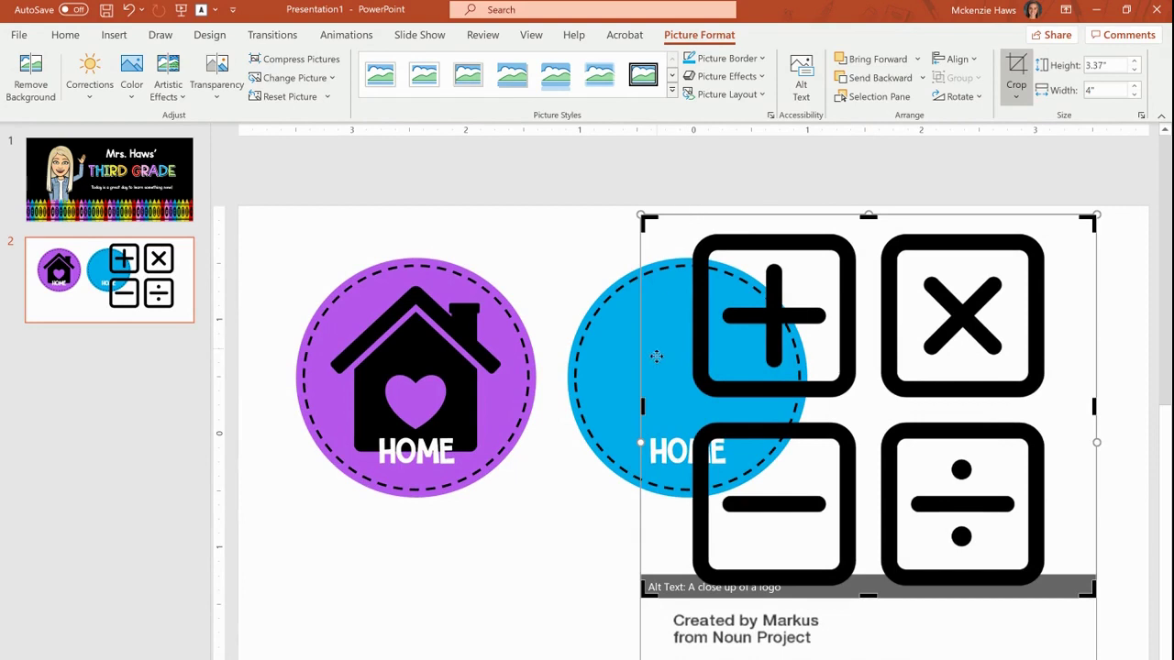
left_click_drag(647, 220, 686, 229)
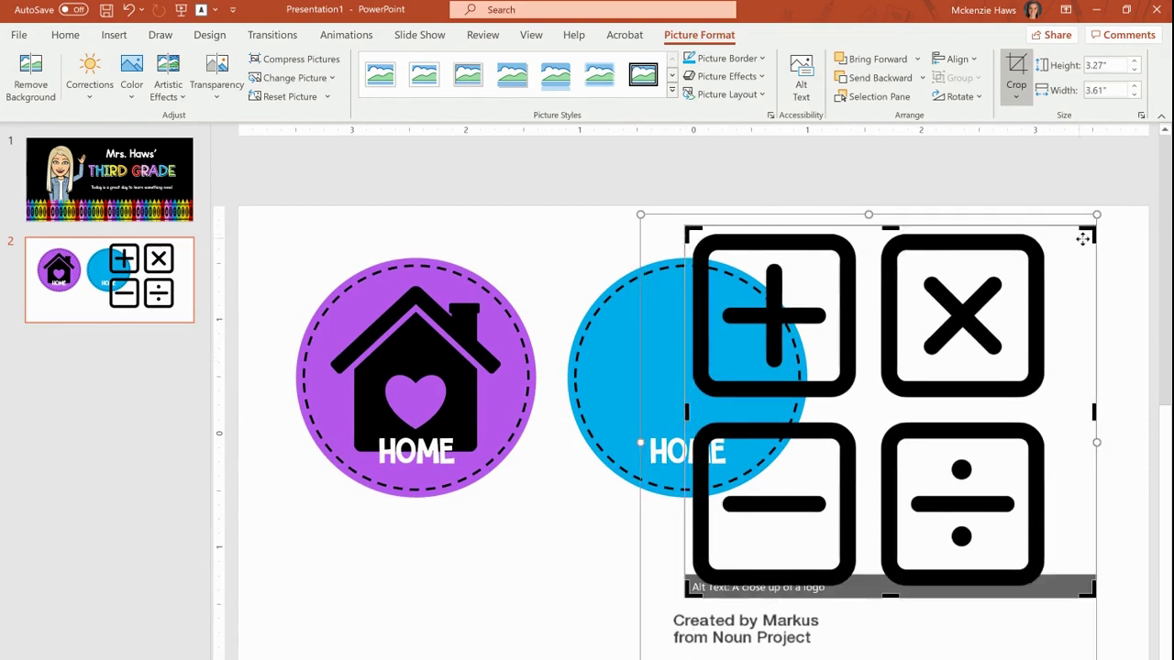
left_click_drag(1088, 233, 1053, 231)
left_click(1013, 73)
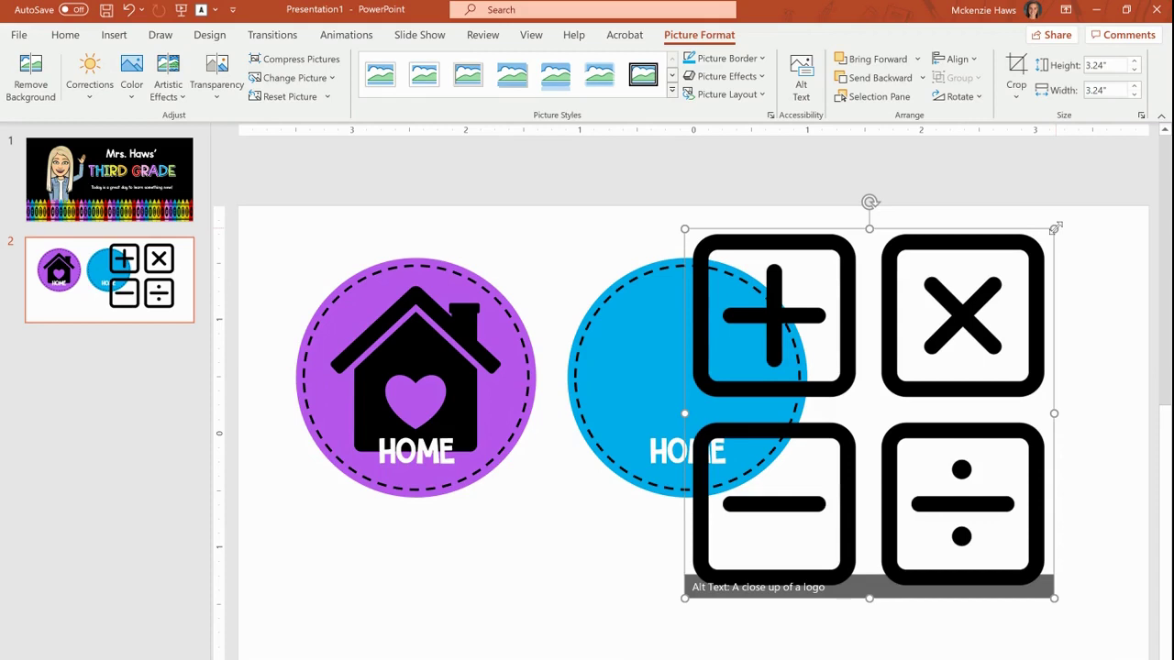
Shrink the math icon to about 1.18" square and centre it in the blue circle above the label.
left_click_drag(1055, 230, 770, 484)
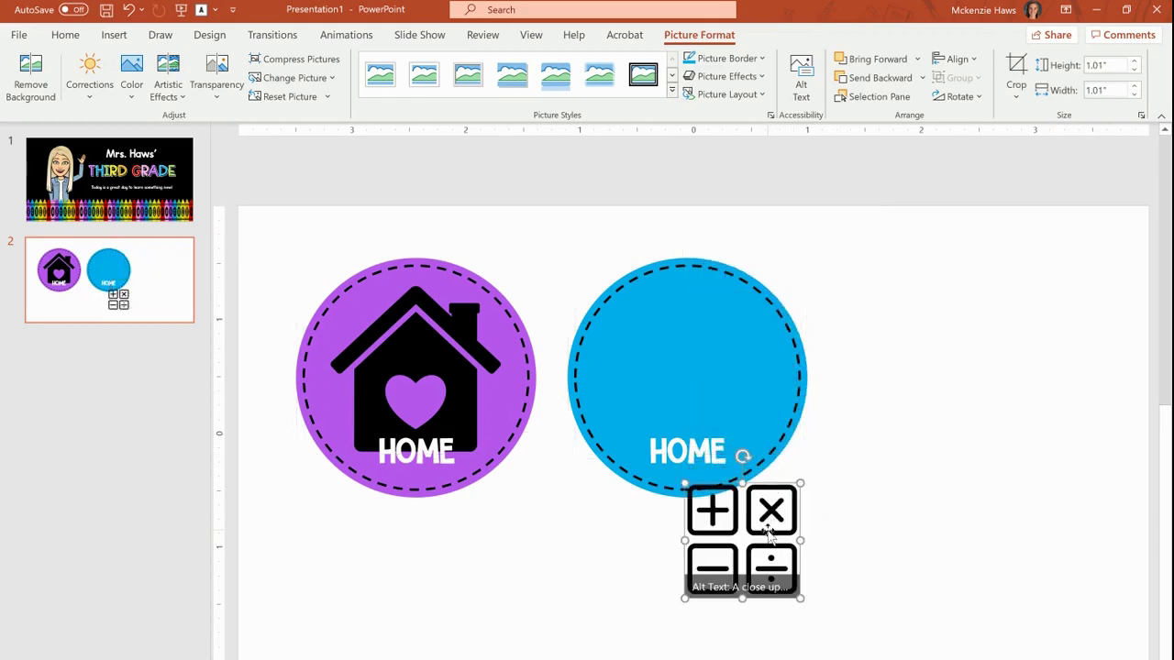
left_click_drag(771, 527, 714, 351)
left_click_drag(630, 308, 606, 288)
left_click_drag(680, 338, 692, 349)
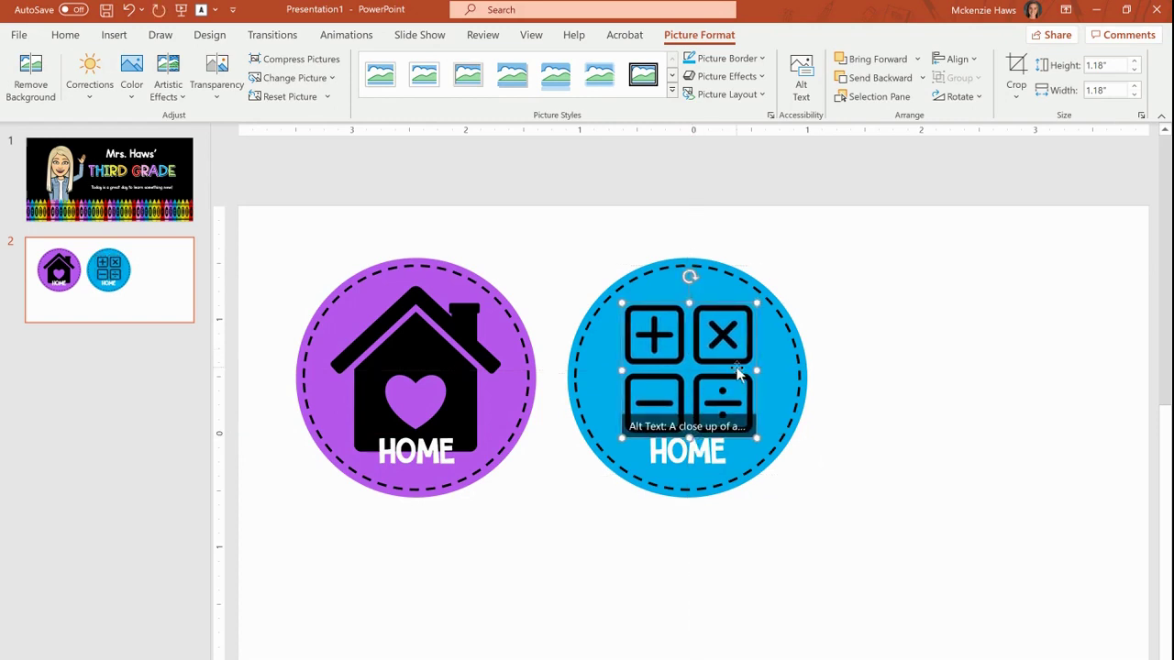
Change the blue button's label to MATH and nudge the math icon slightly left to centre it.
left_click(697, 461)
double_click(696, 461)
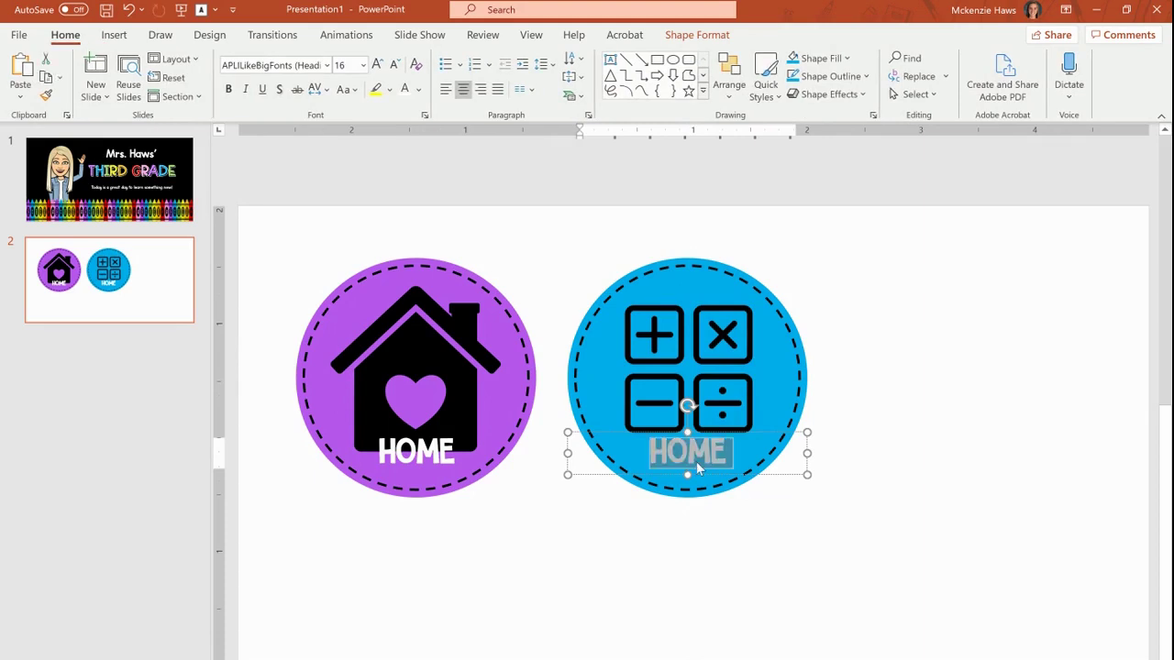
type("Math")
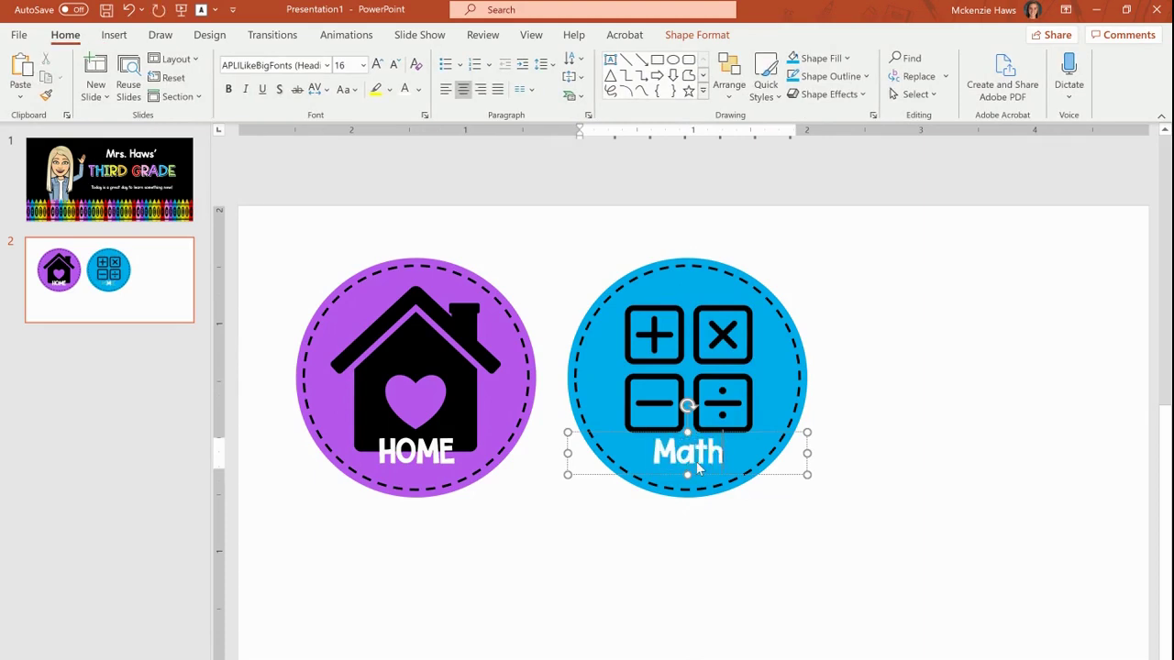
key("BackSpace")
key("BackSpace")
key("BackSpace")
type("ATH")
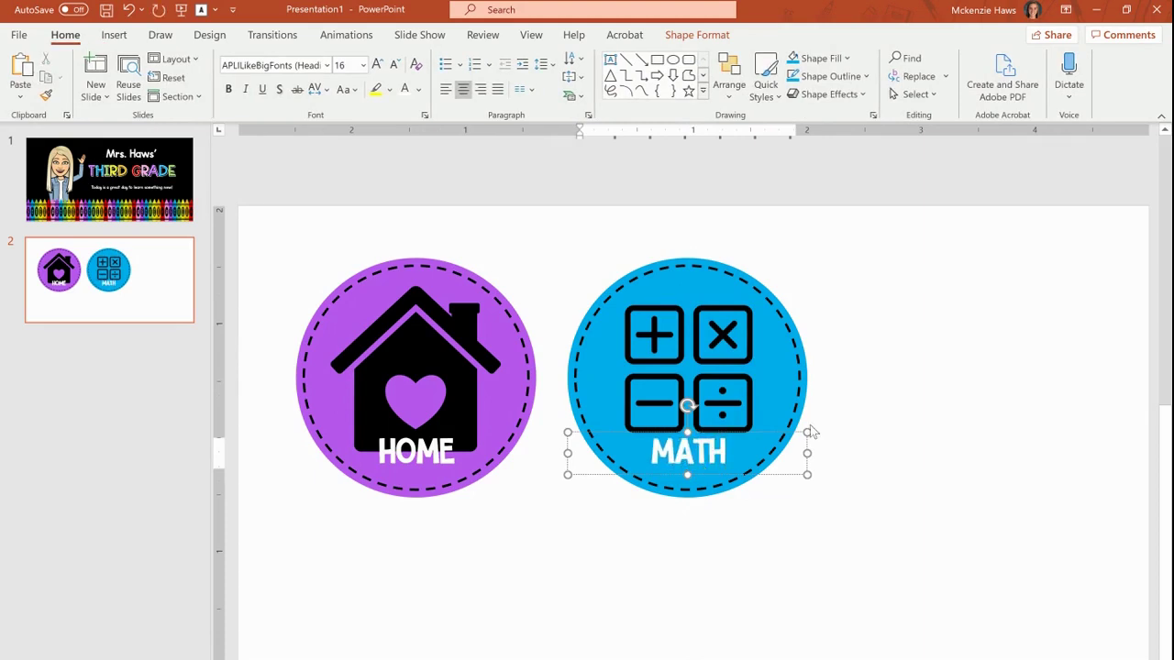
left_click(891, 439)
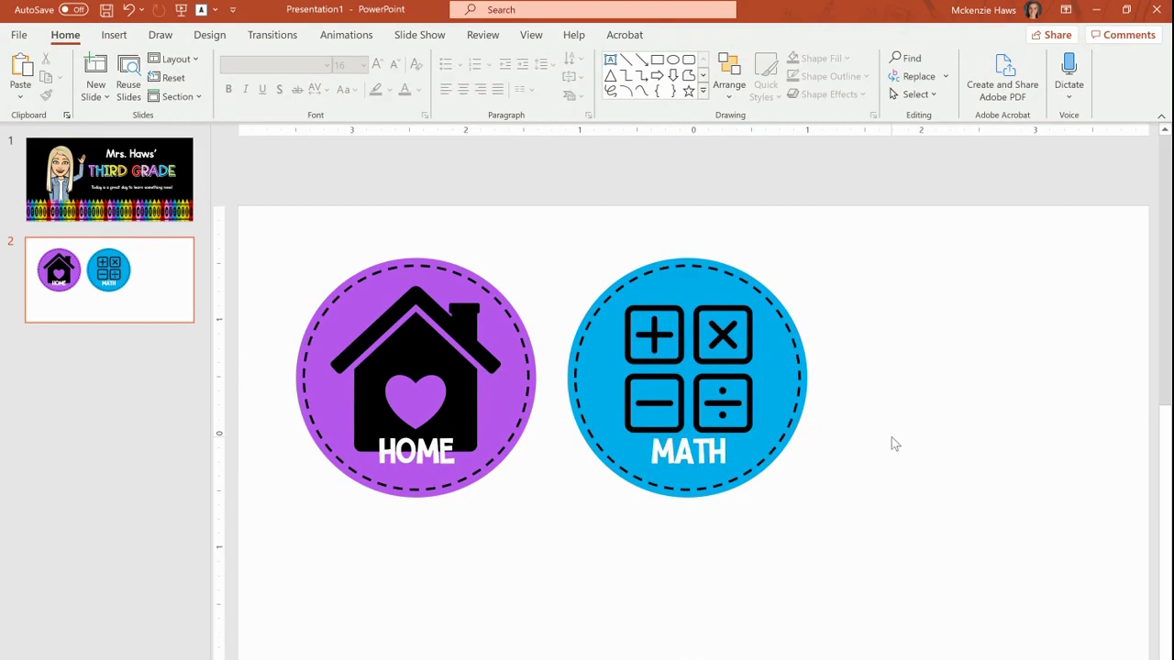
left_click(720, 379)
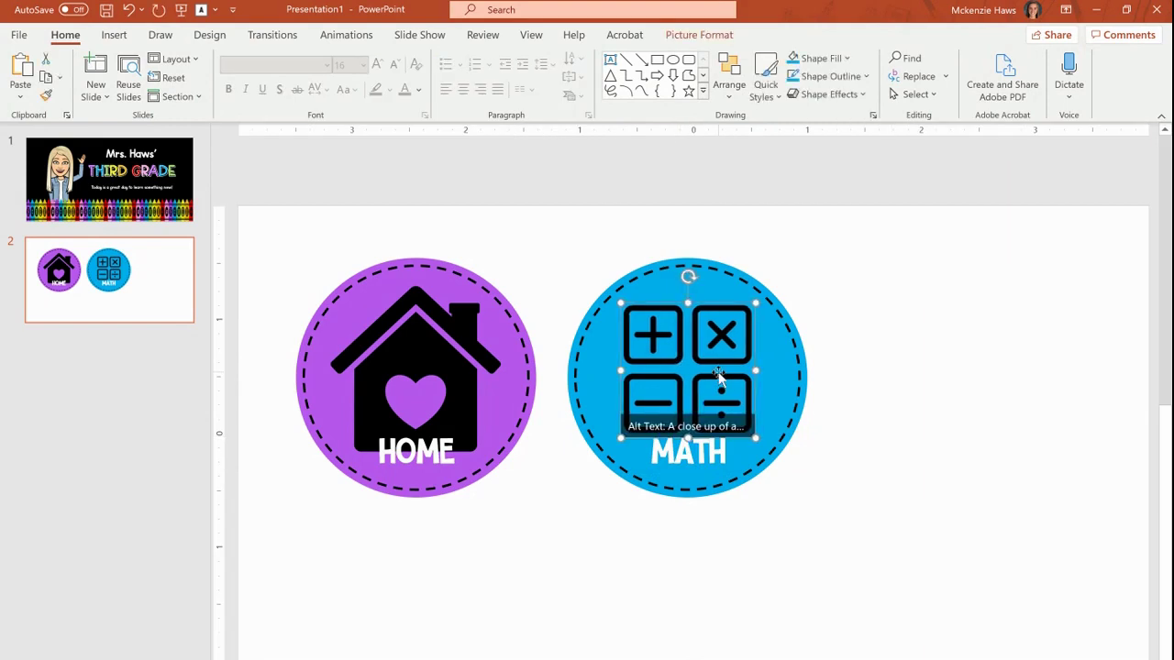
left_click(863, 371)
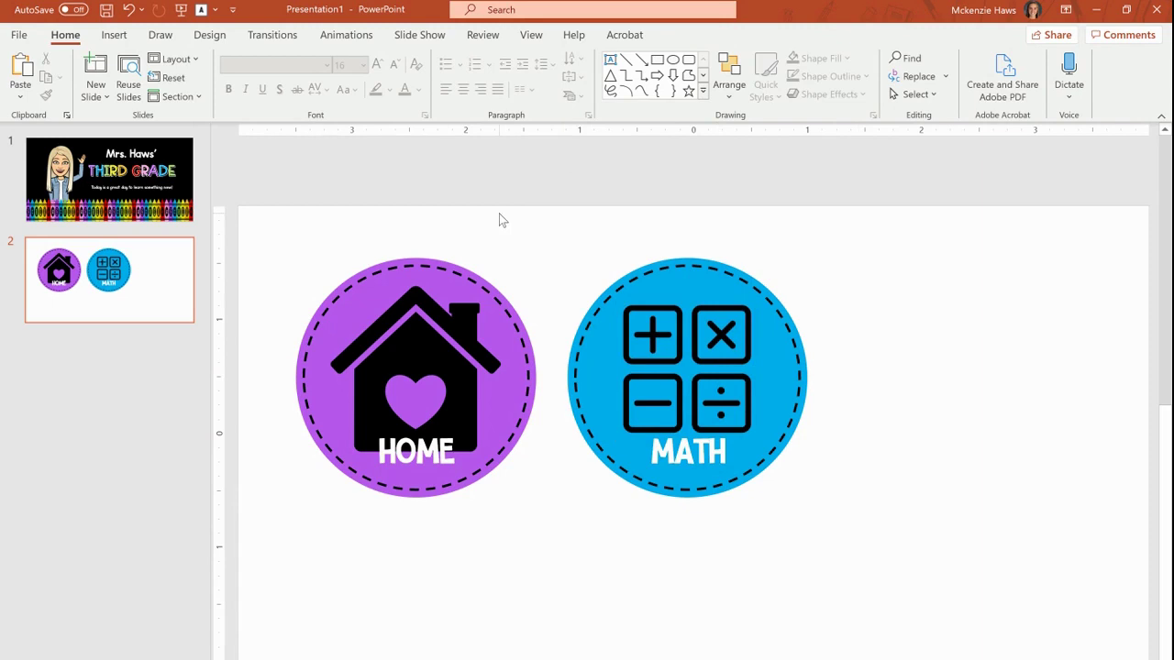
Duplicate the MATH button to the right of the original and delete the math icon from the copy.
left_click_drag(512, 182, 926, 601)
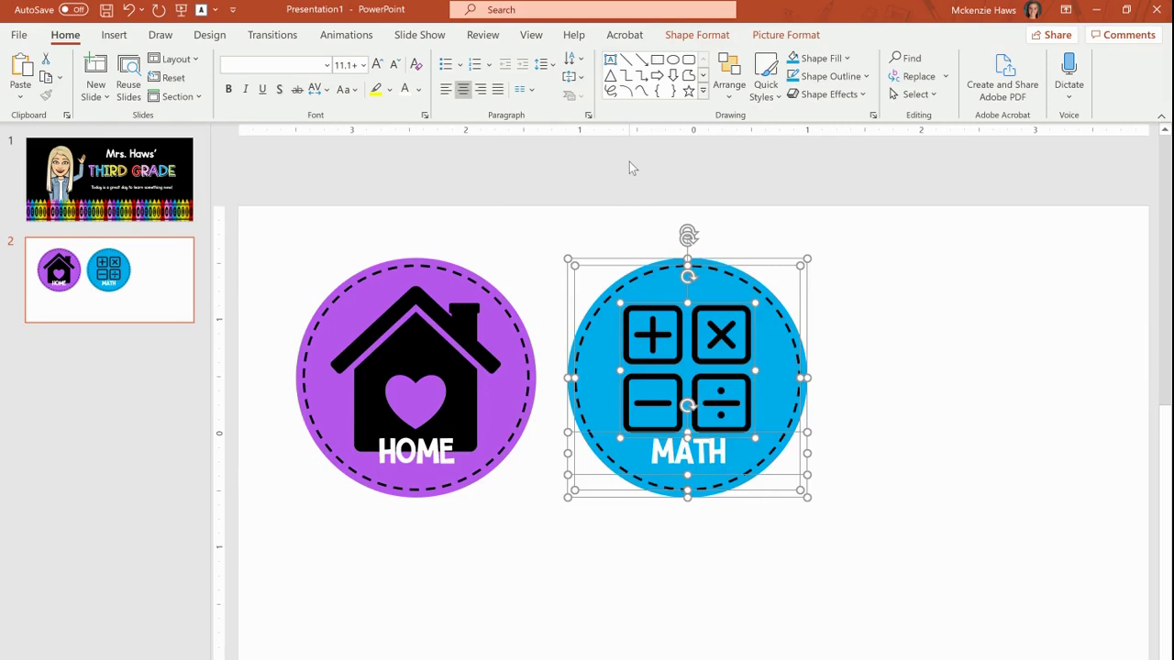
key("ctrl+v")
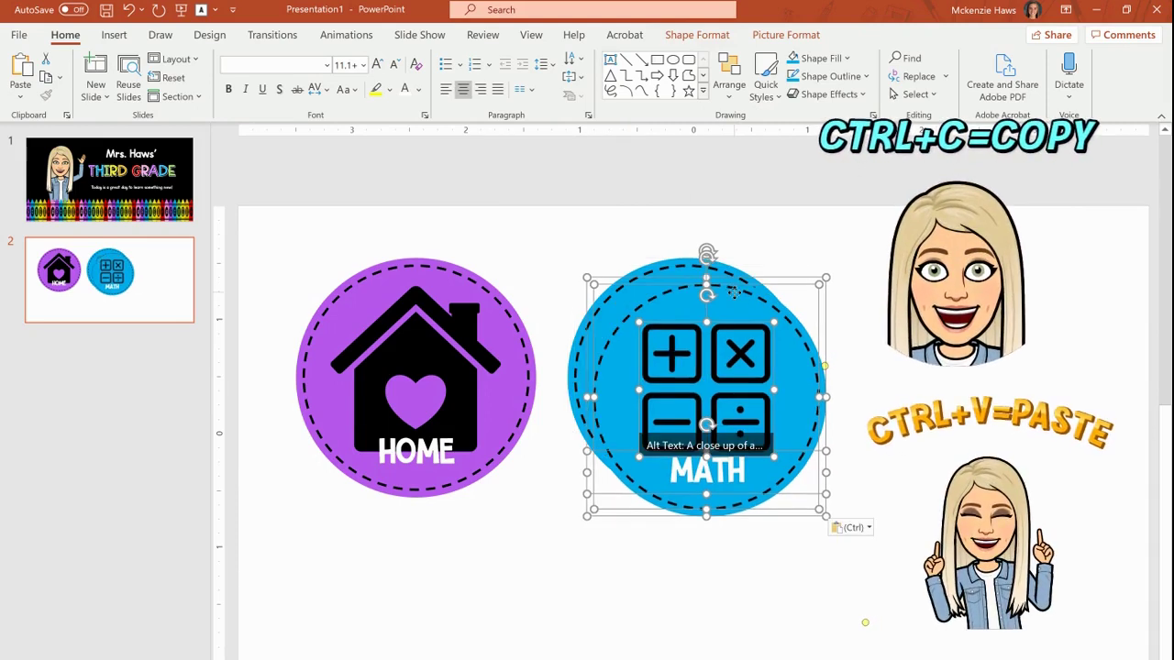
left_click_drag(707, 385, 954, 381)
left_click(981, 413)
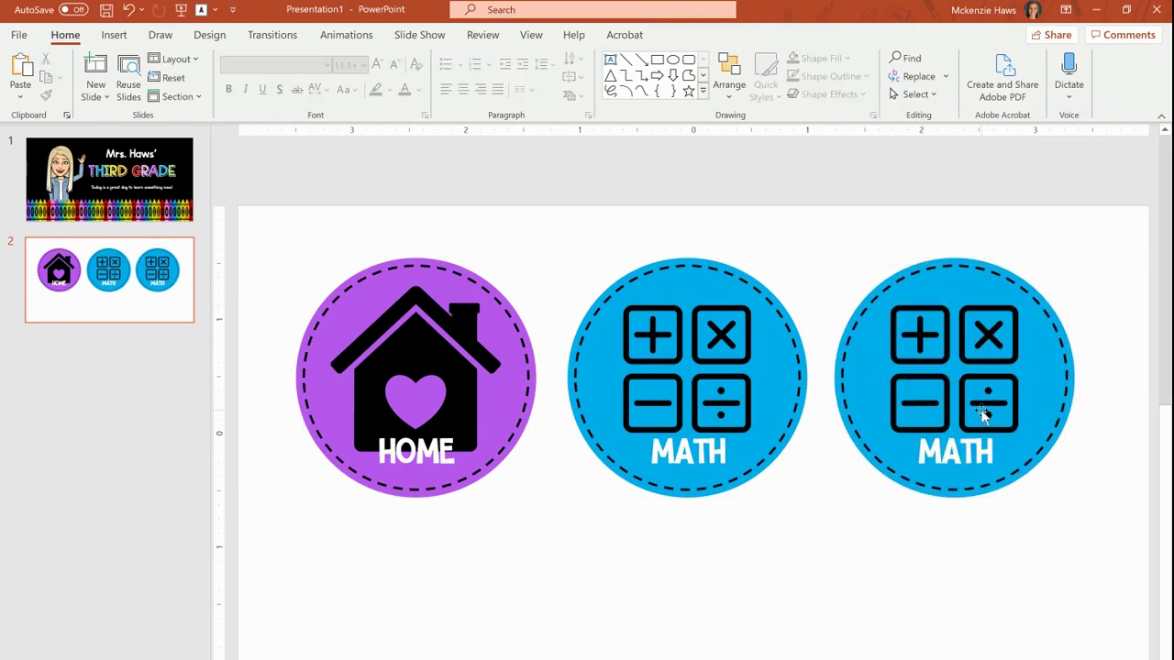
key("Delete")
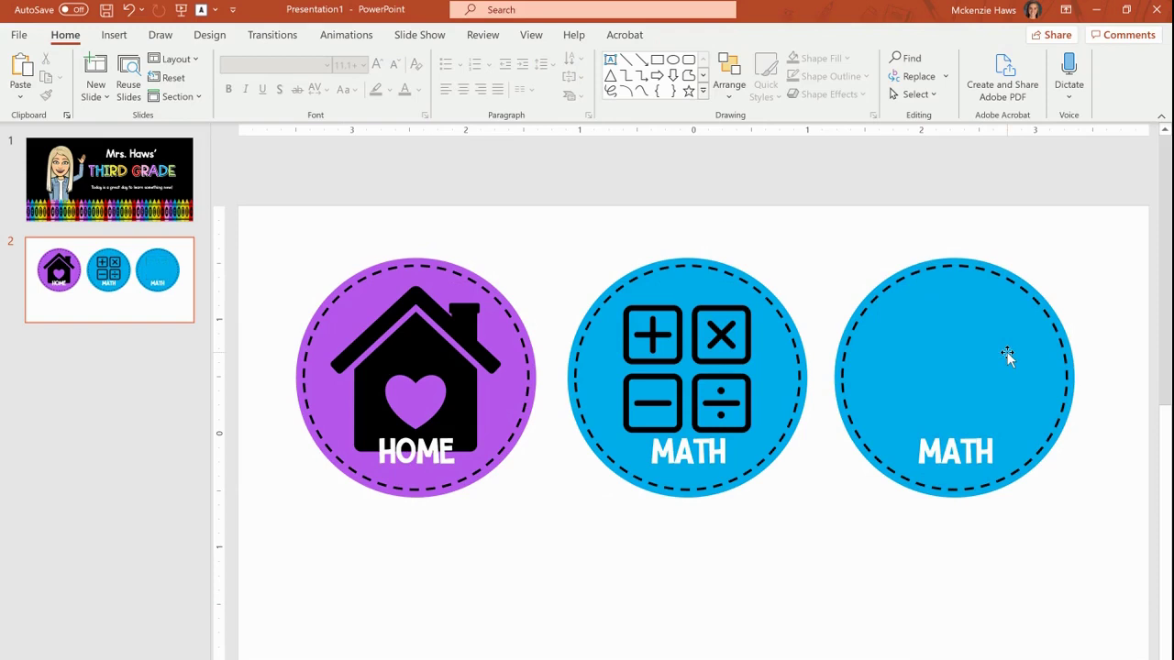
Replace the rightmost blue button's label with LANGUAGE ARTS, split over two lines.
left_click(956, 447)
double_click(957, 447)
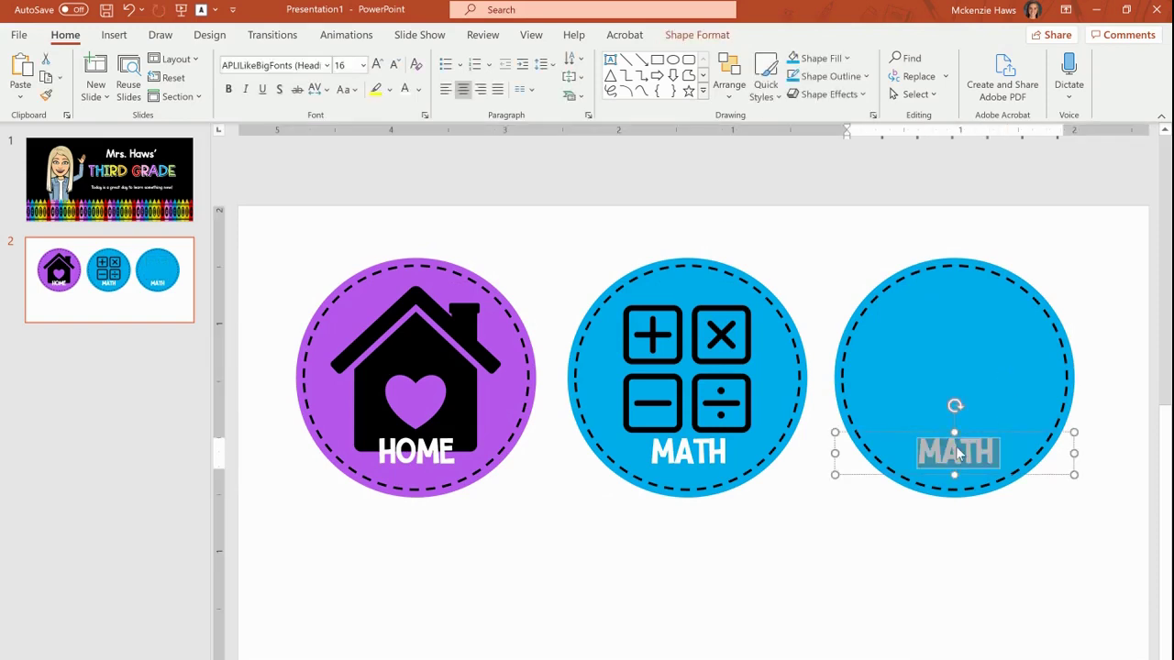
type("Lan")
key("BackSpace")
key("BackSpace")
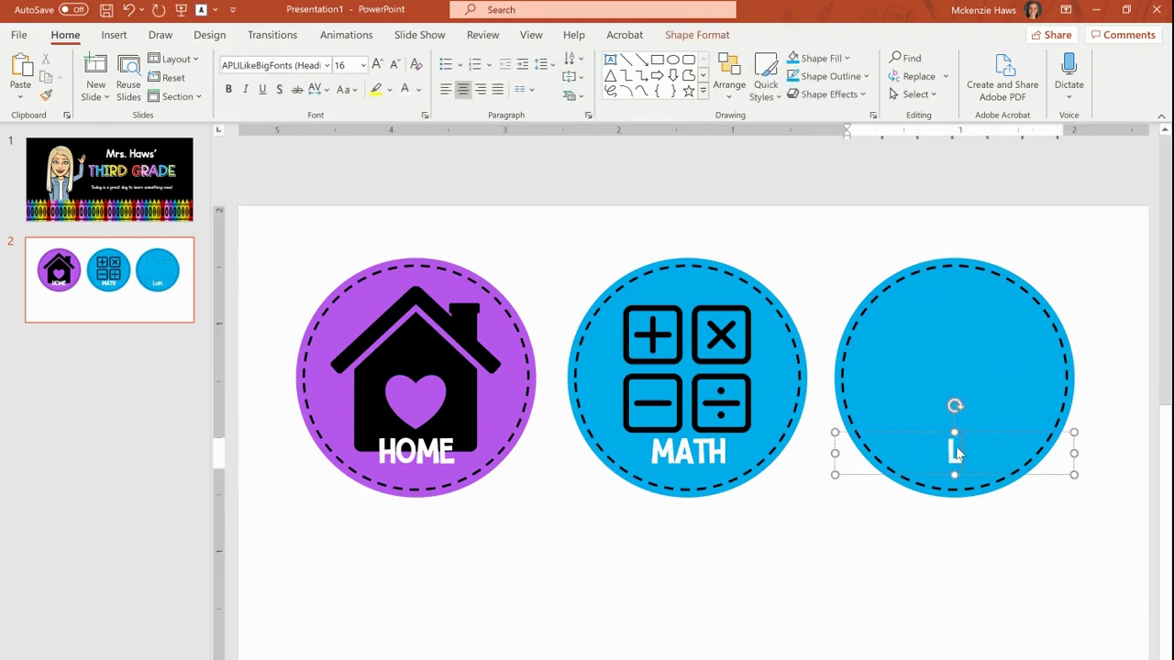
type("anguage")
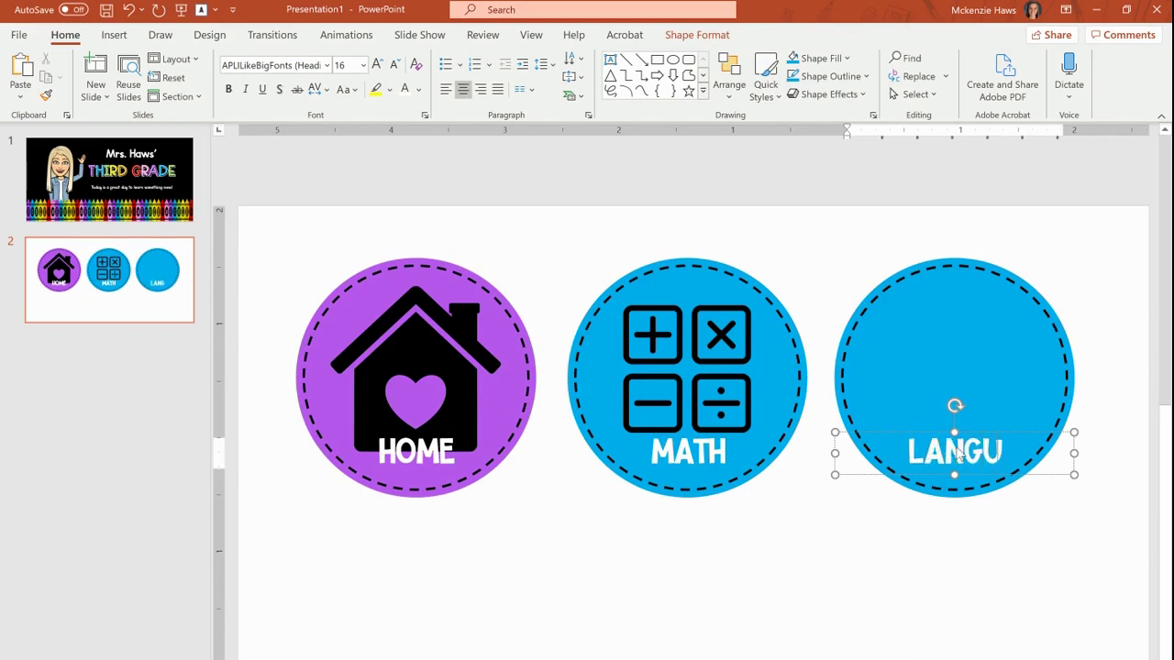
key("Return")
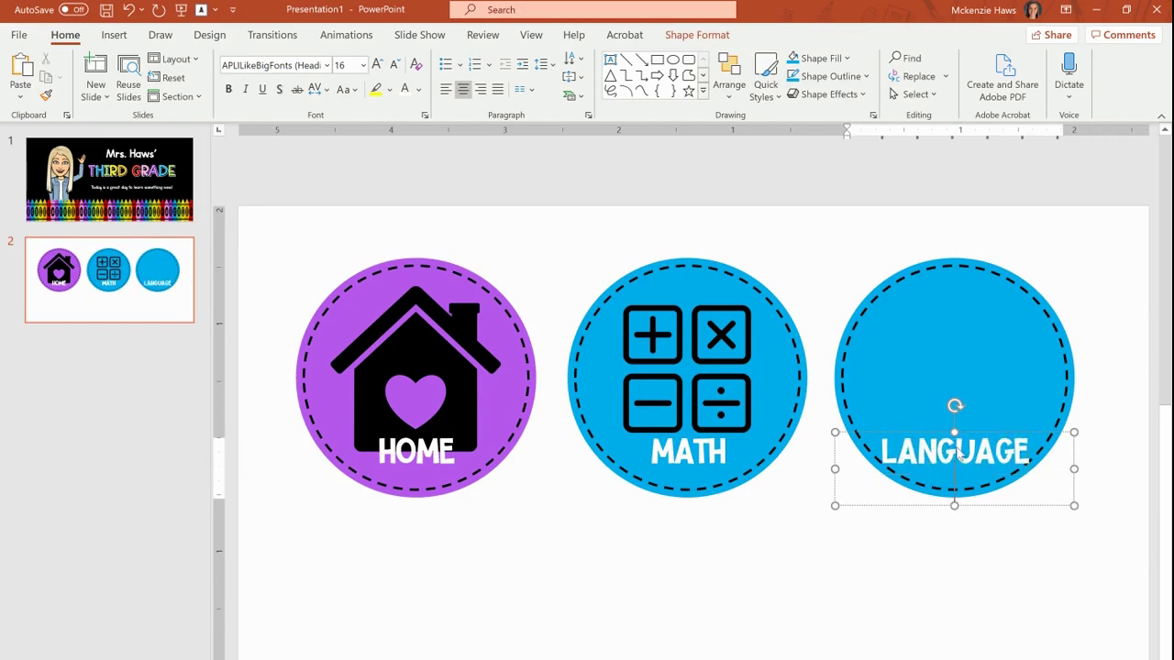
type("ARTS")
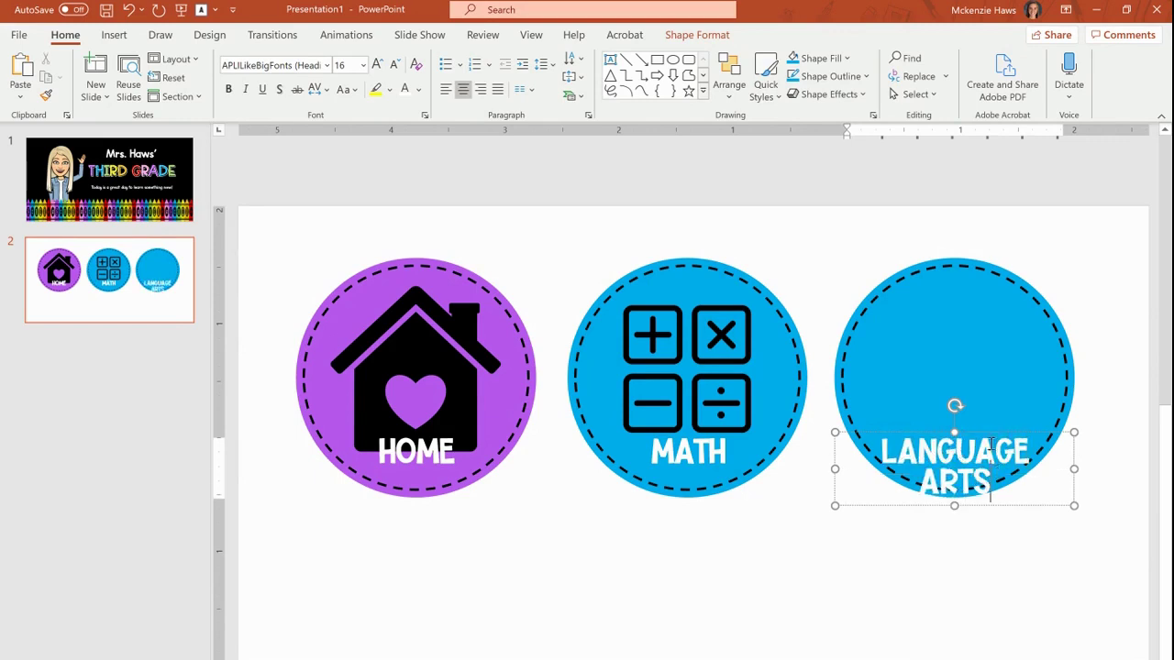
Nudge the LANGUAGE ARTS label upward until both lines sit inside the dashed ring.
left_click(994, 431)
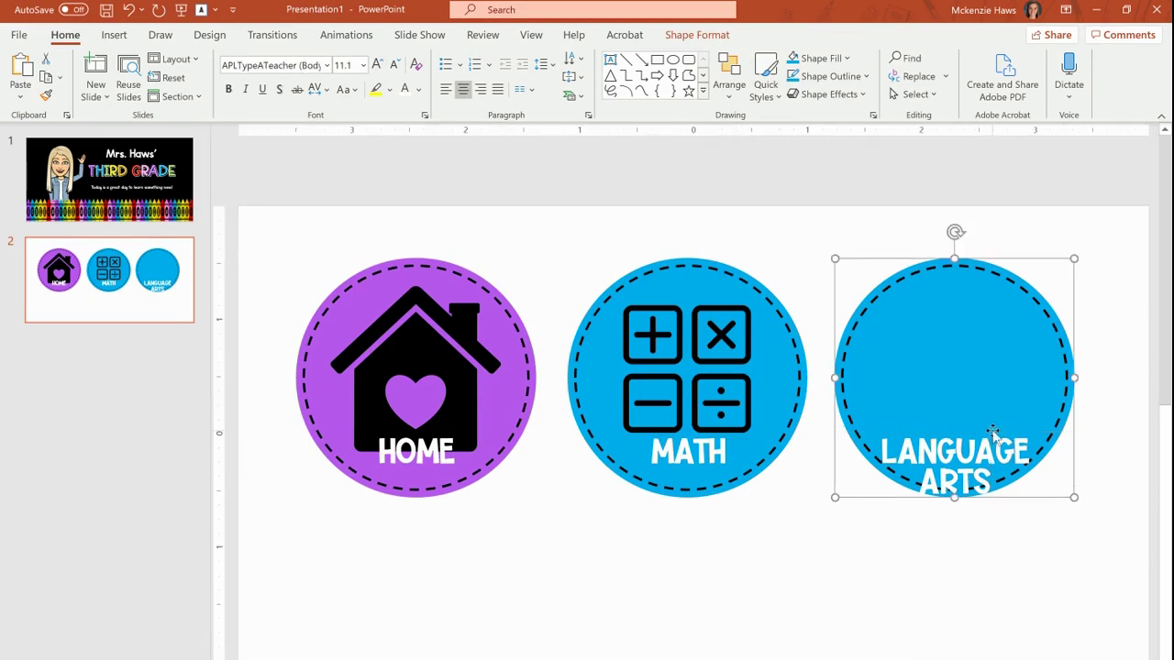
left_click(980, 456)
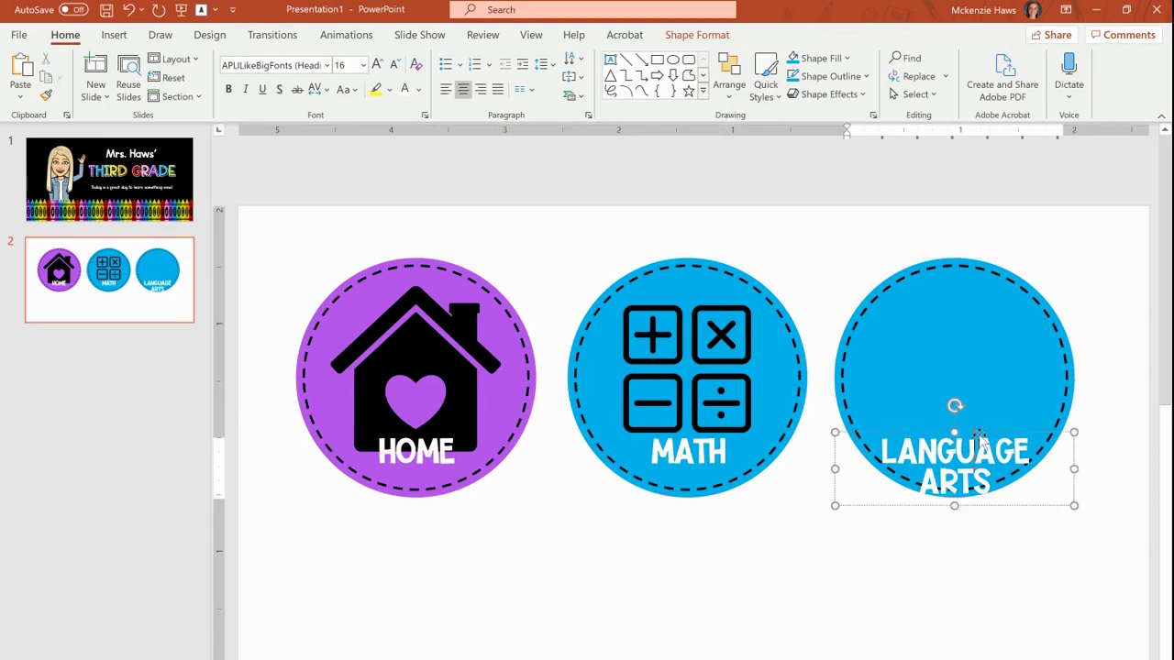
left_click(979, 437)
key("Up")
key("Up")
key("Up")
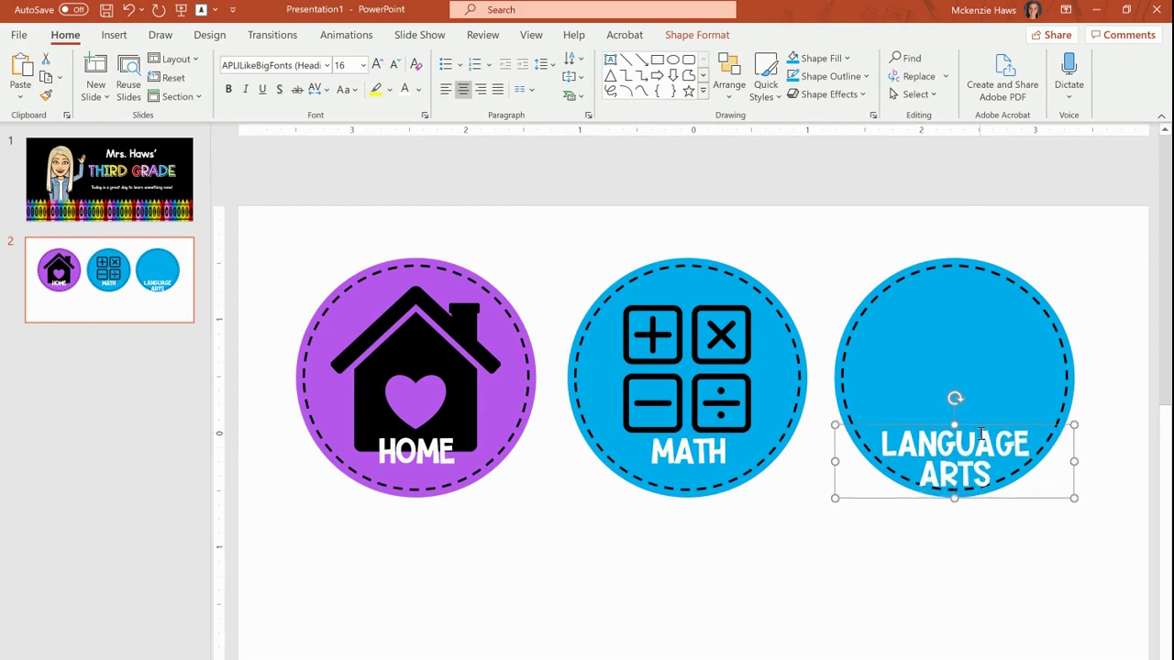
key("Up")
key("Up")
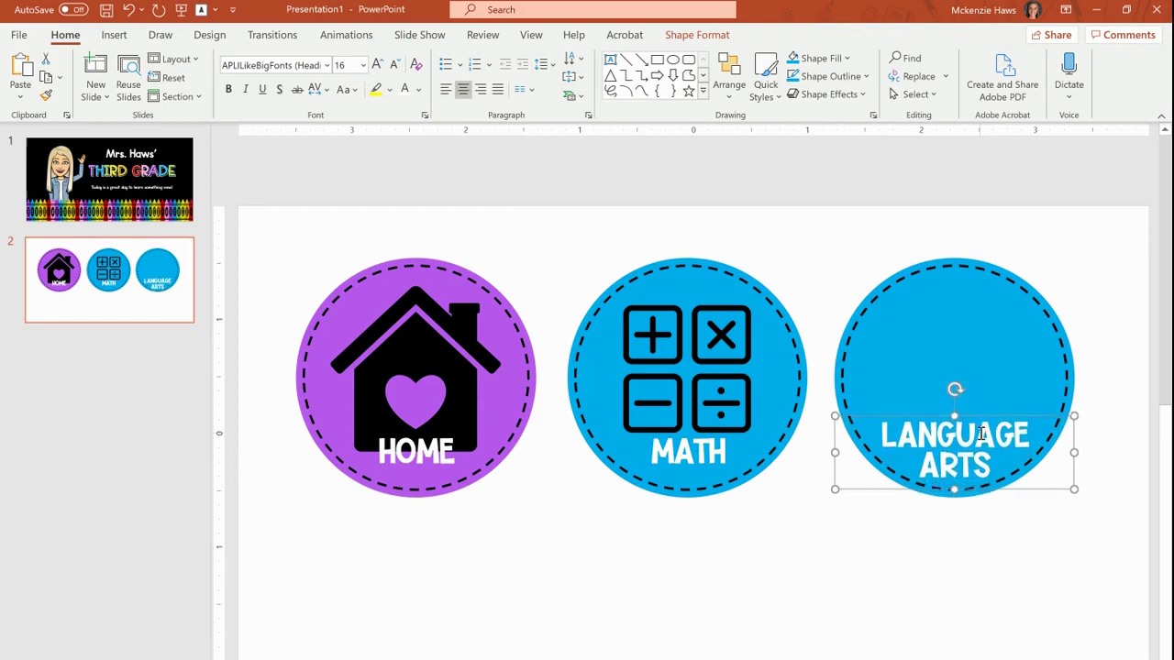
key("Up")
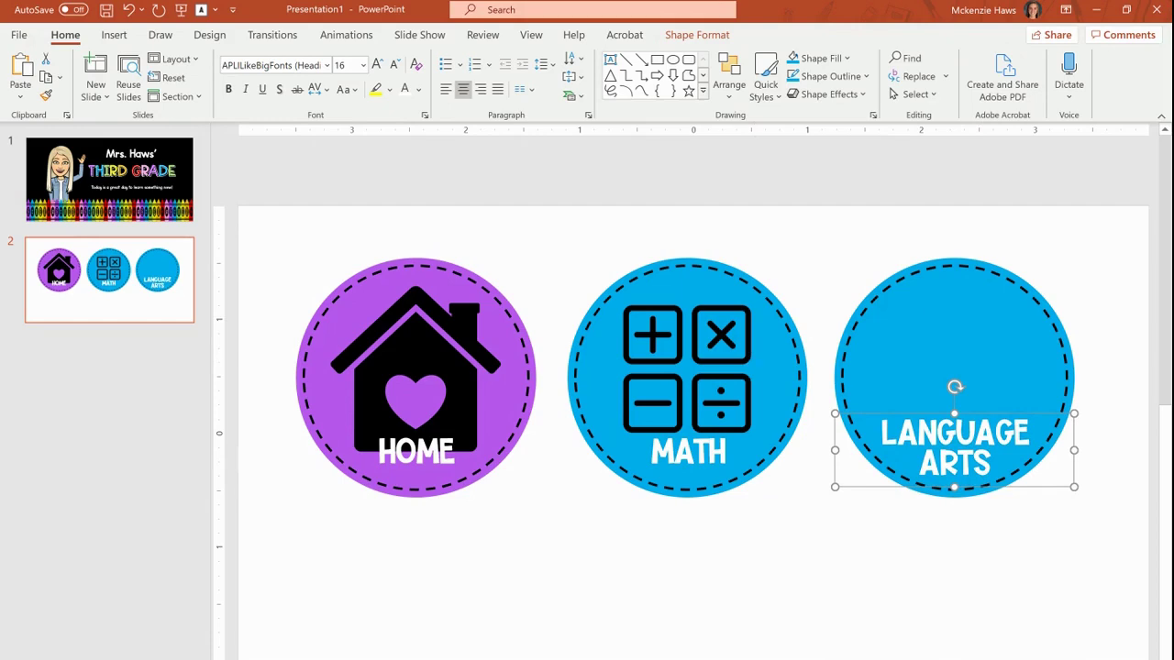
Add the Reading picture from the Button PNGs folder to the slide and crop it to about 3" high by 3.18" wide, removing the attribution text.
left_click(209, 647)
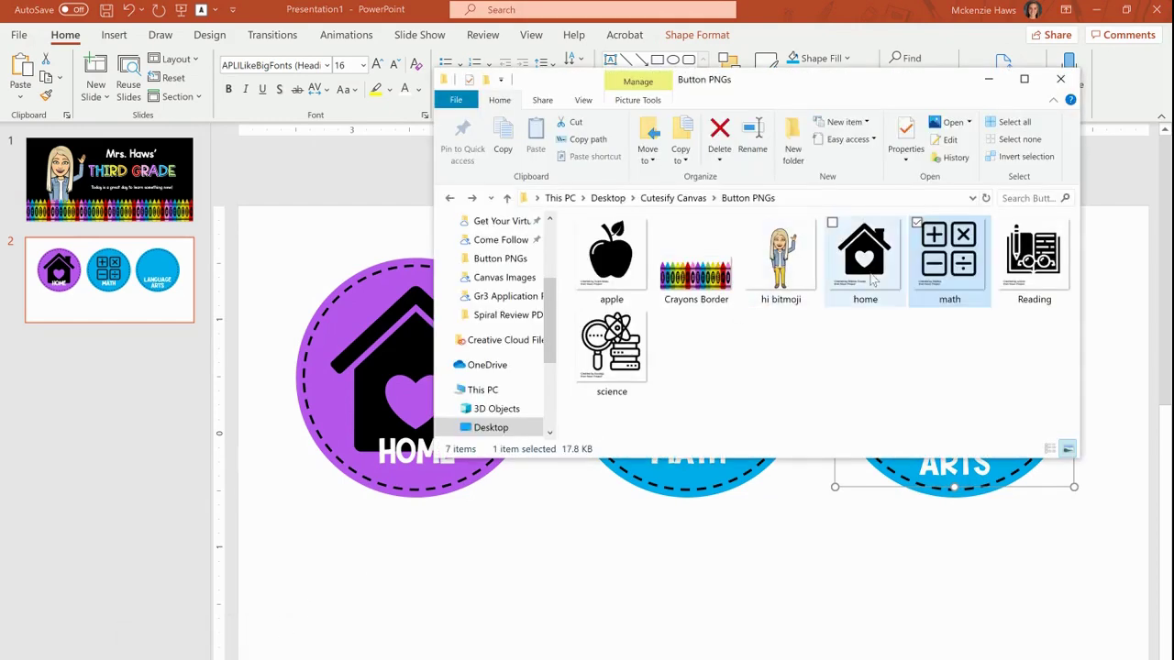
left_click_drag(1032, 262, 769, 622)
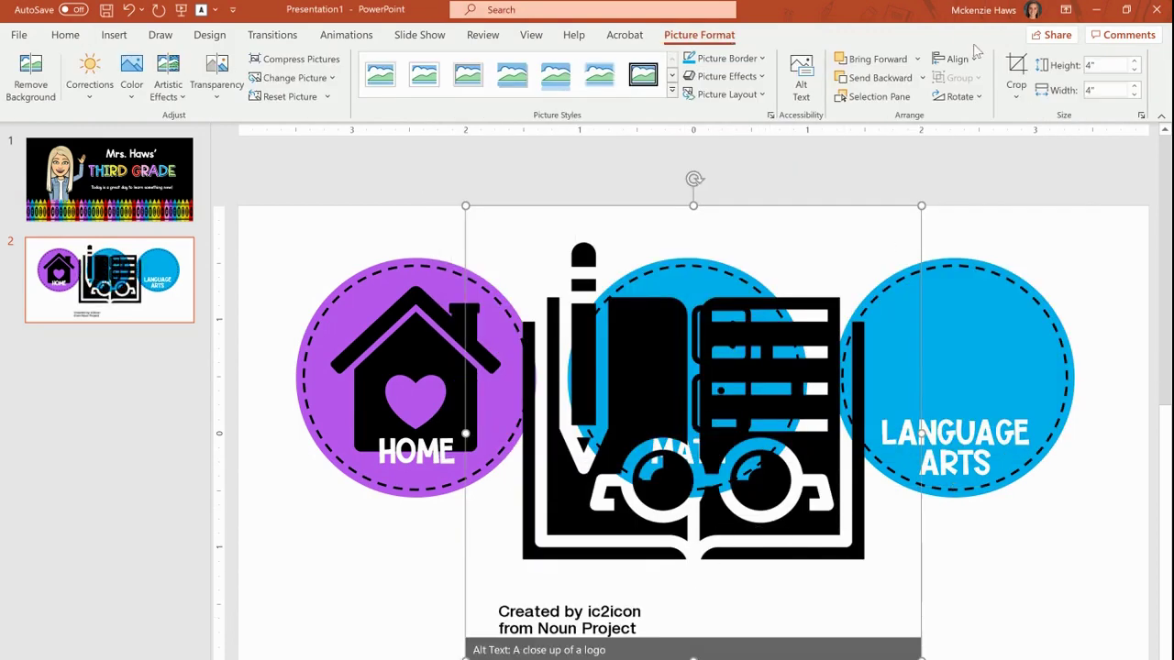
left_click(1016, 70)
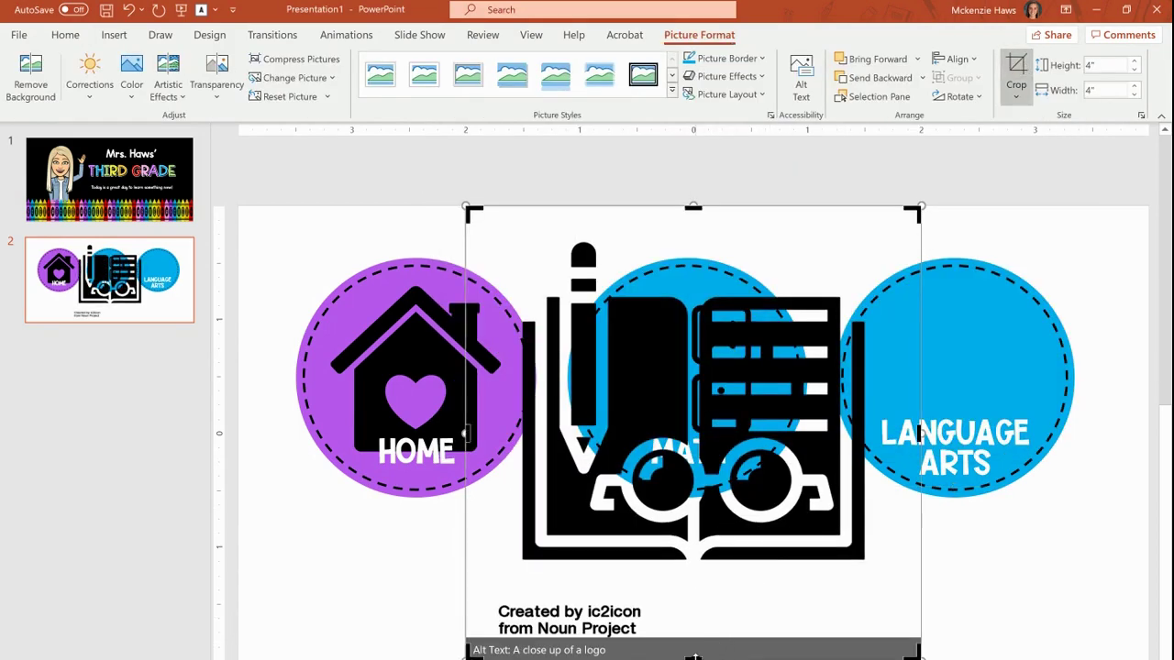
left_click_drag(693, 657, 695, 574)
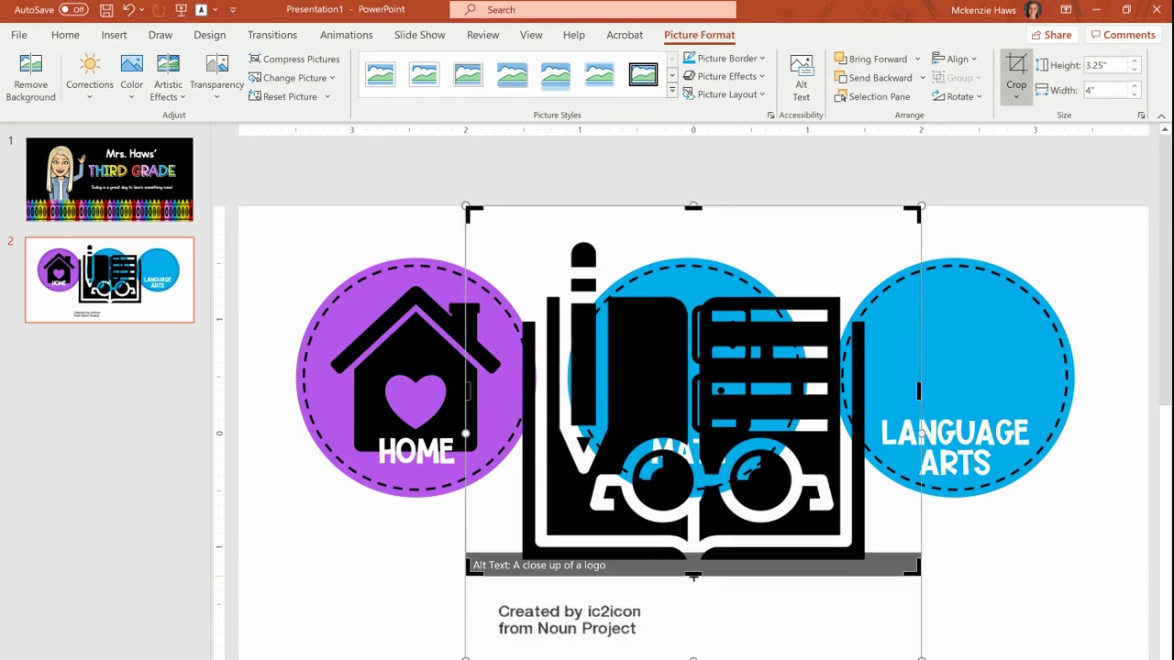
left_click_drag(468, 210, 516, 224)
left_click_drag(913, 229, 878, 236)
left_click(1020, 70)
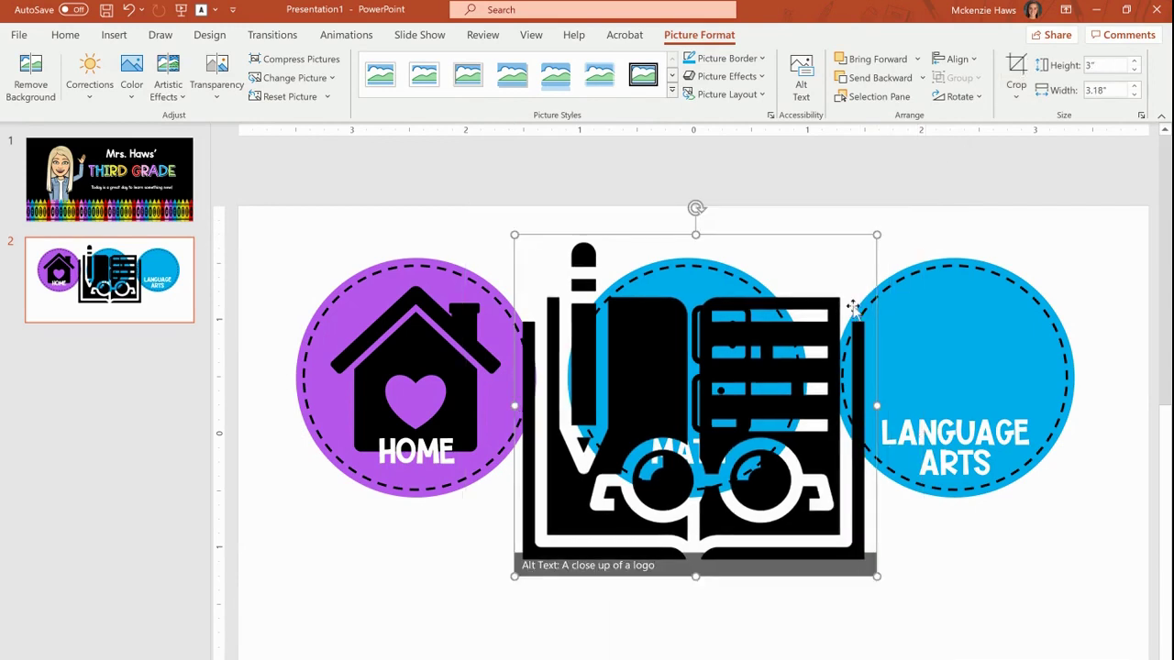
Shrink the reading icon to about 1.18" by 1.25" and centre it above the LANGUAGE ARTS label.
left_click_drag(515, 236, 789, 445)
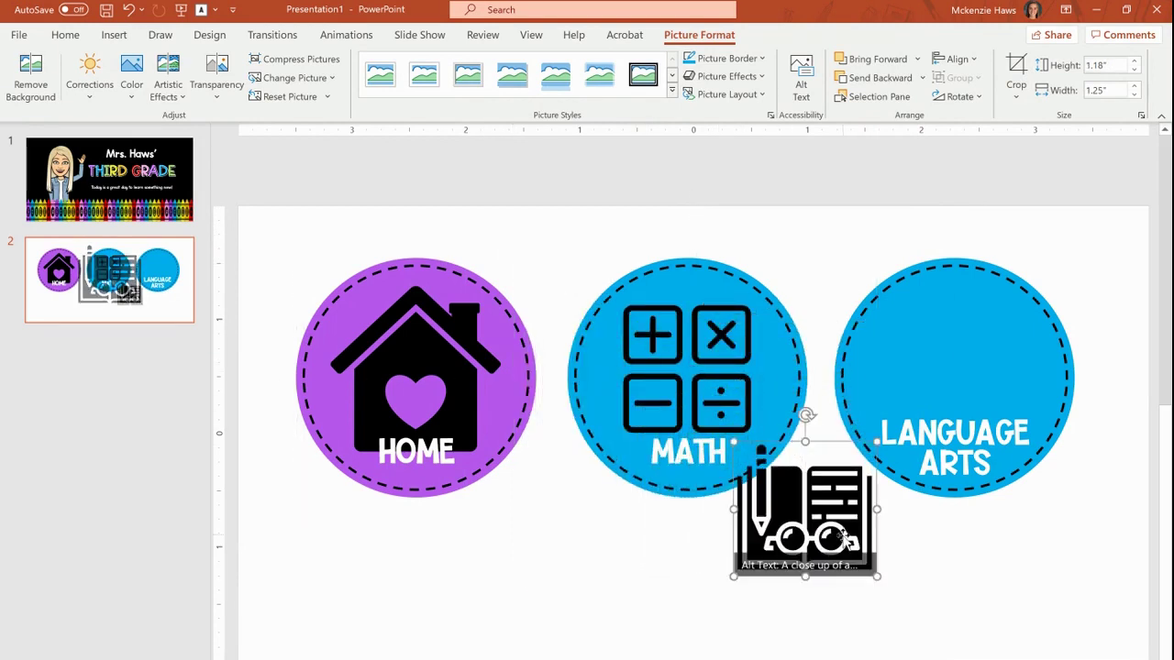
left_click_drag(846, 544, 992, 374)
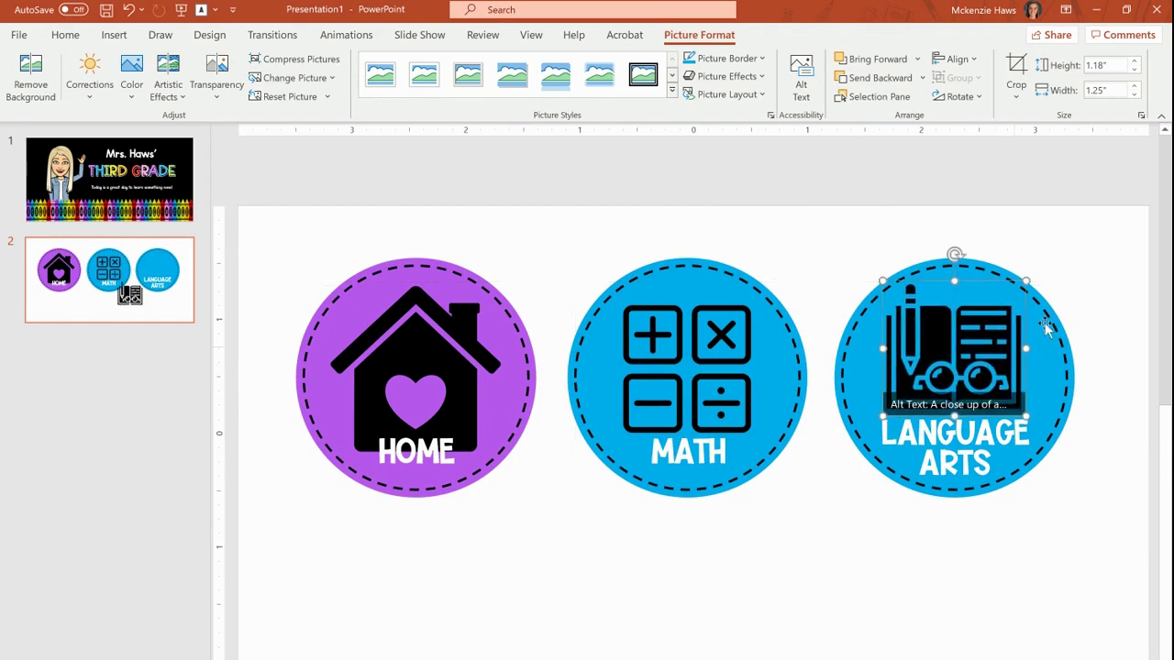
Change both the fill and the outline of the LANGUAGE ARTS circle to light green.
left_click(1062, 327)
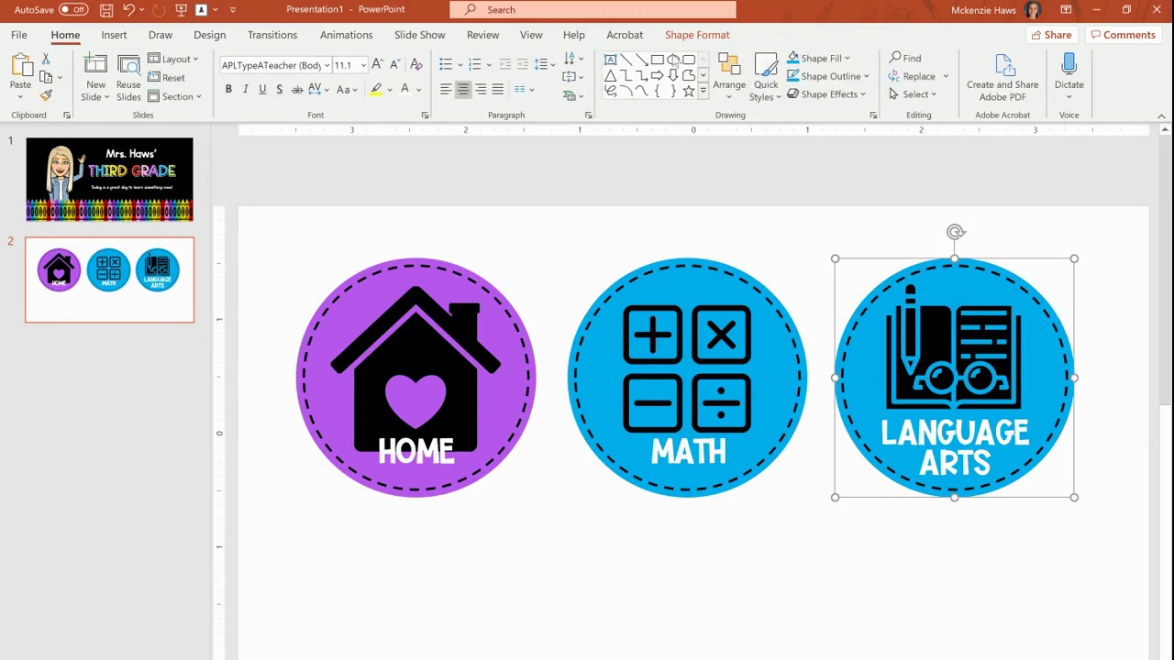
left_click(721, 40)
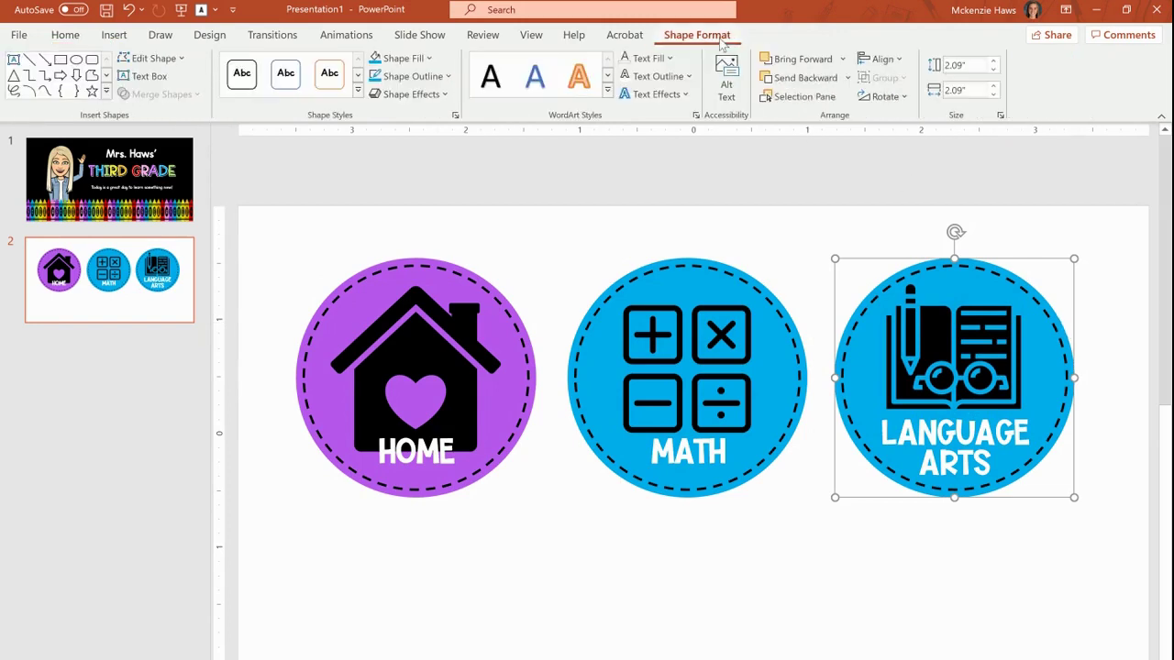
left_click(412, 58)
left_click(398, 255)
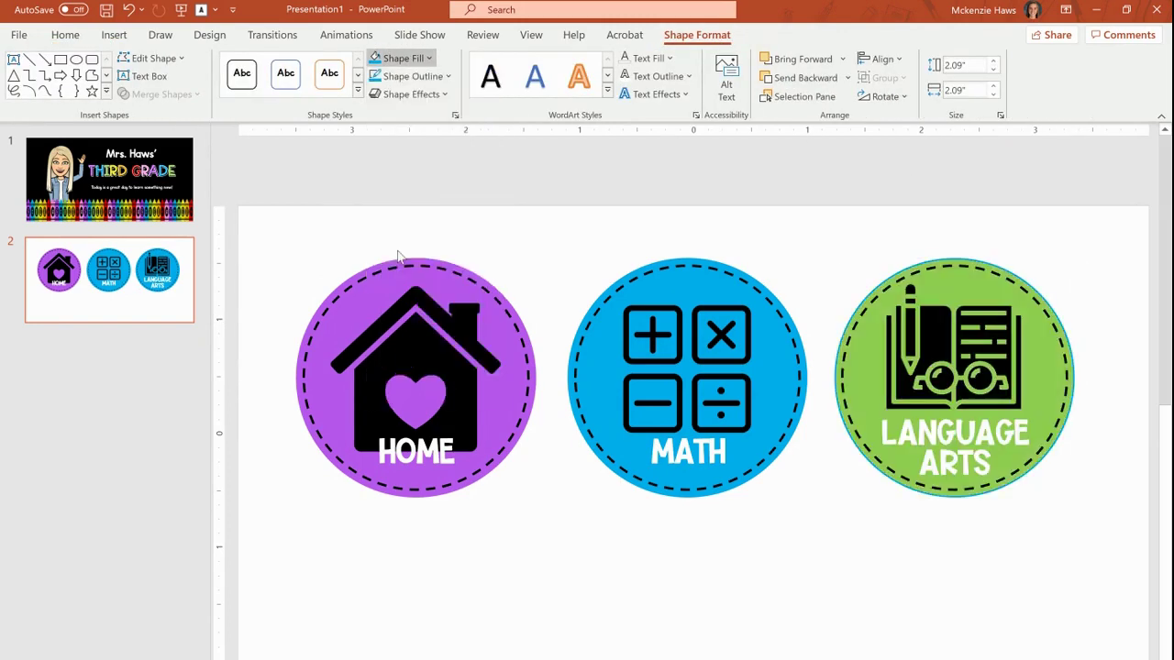
left_click(413, 76)
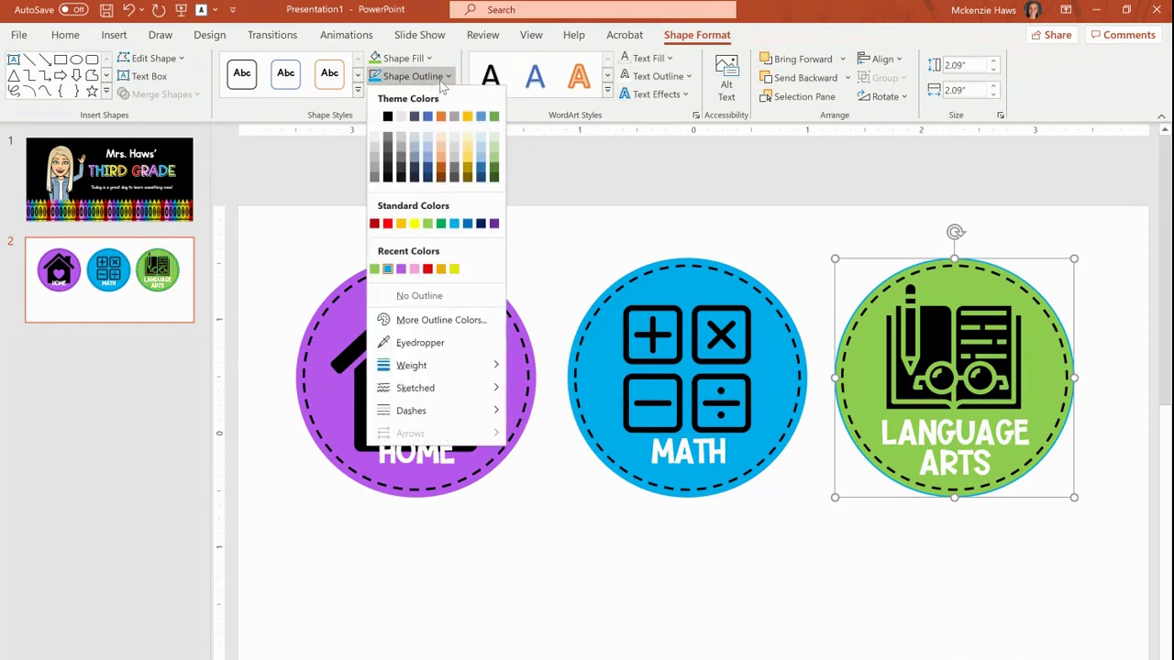
left_click(376, 269)
left_click(757, 224)
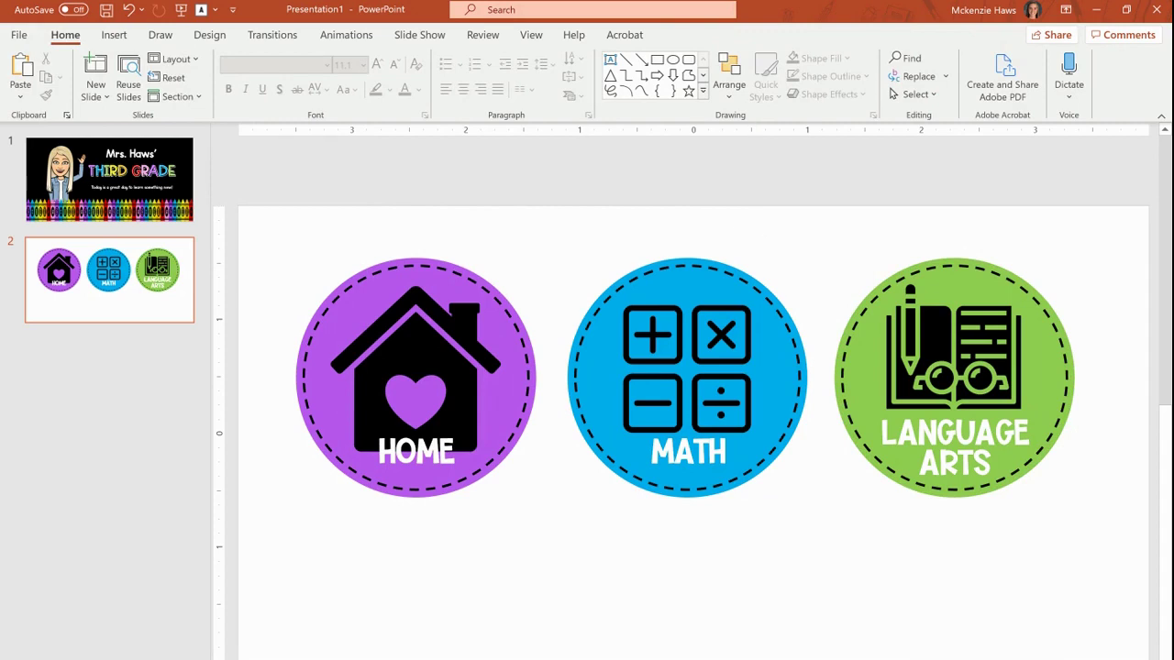
key("alt+Tab")
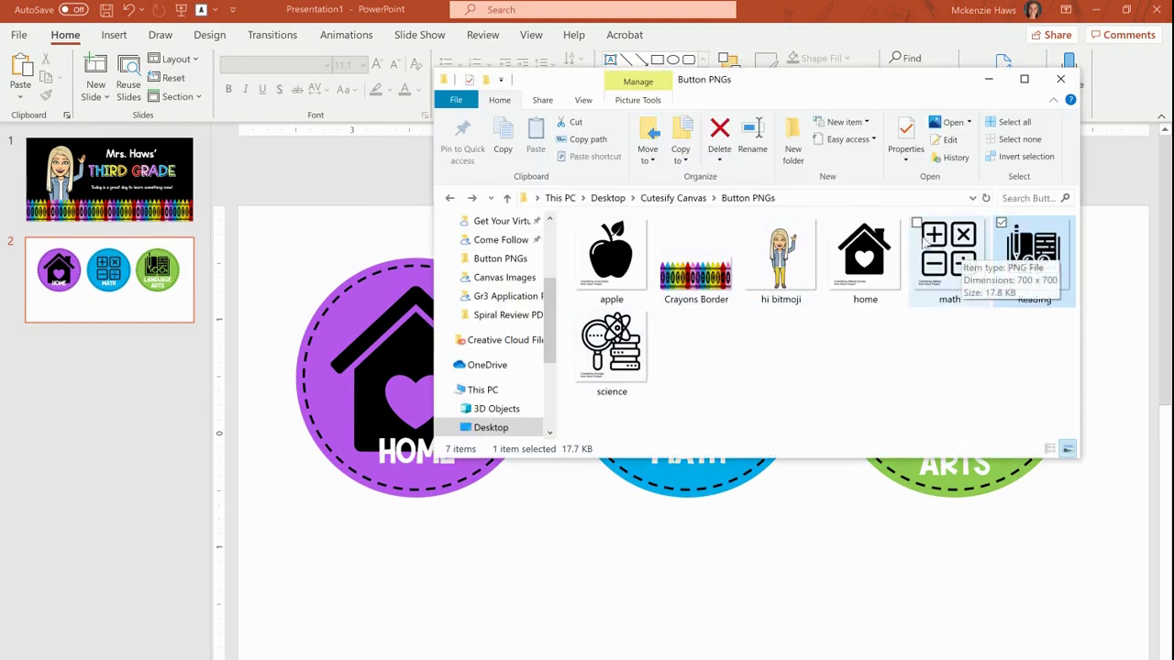
left_click(626, 354)
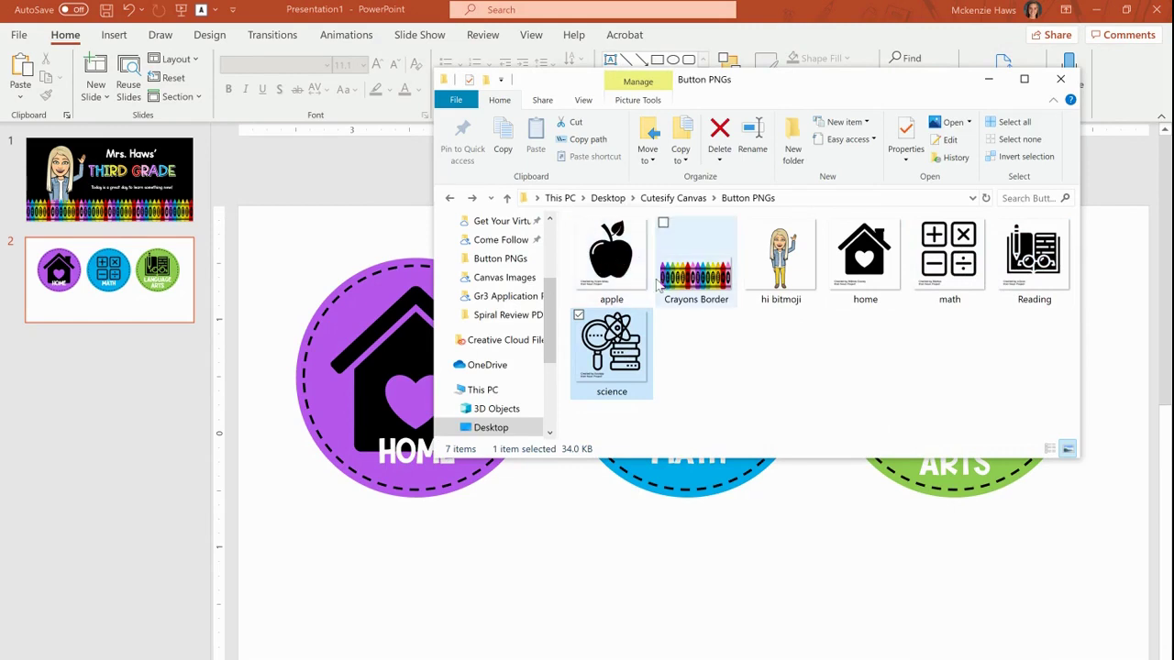
left_click(371, 591)
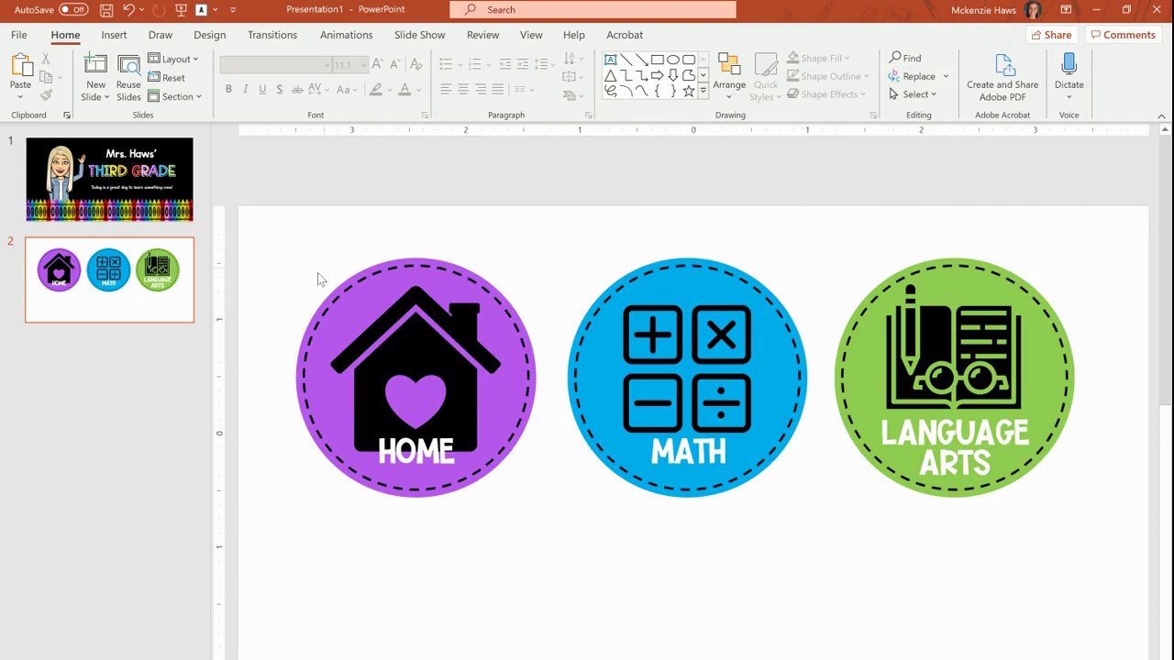
Save all parts of the HOME button together as a PNG picture named Home Button in the Cutesify Canvas folder.
left_click_drag(261, 217, 568, 579)
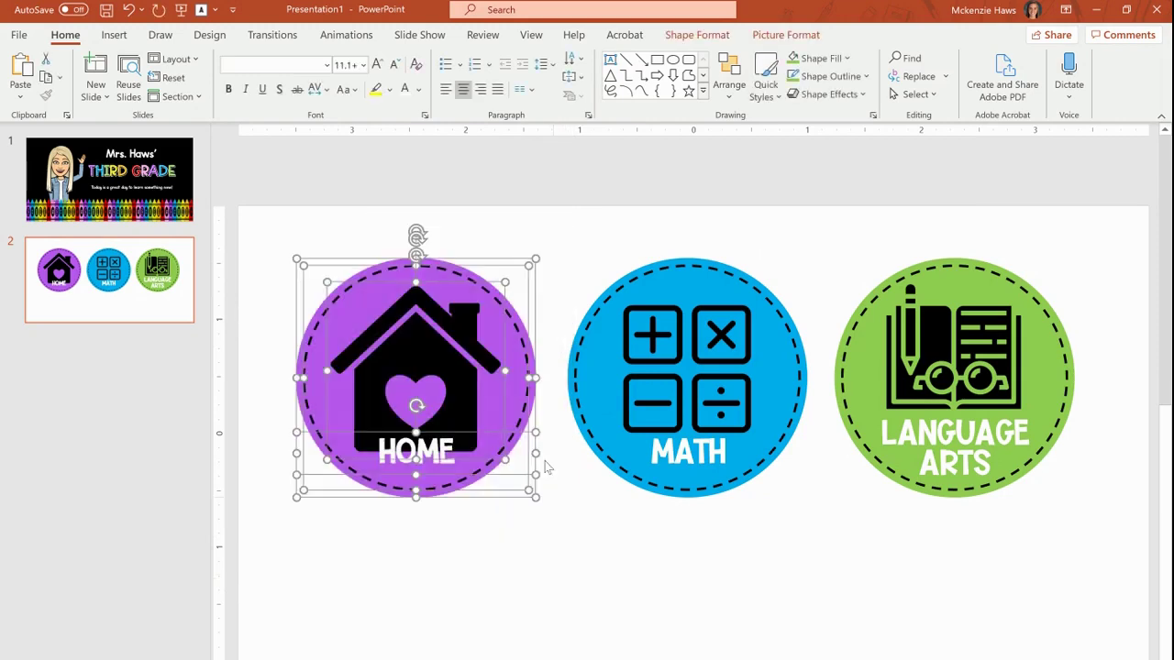
right_click(448, 285)
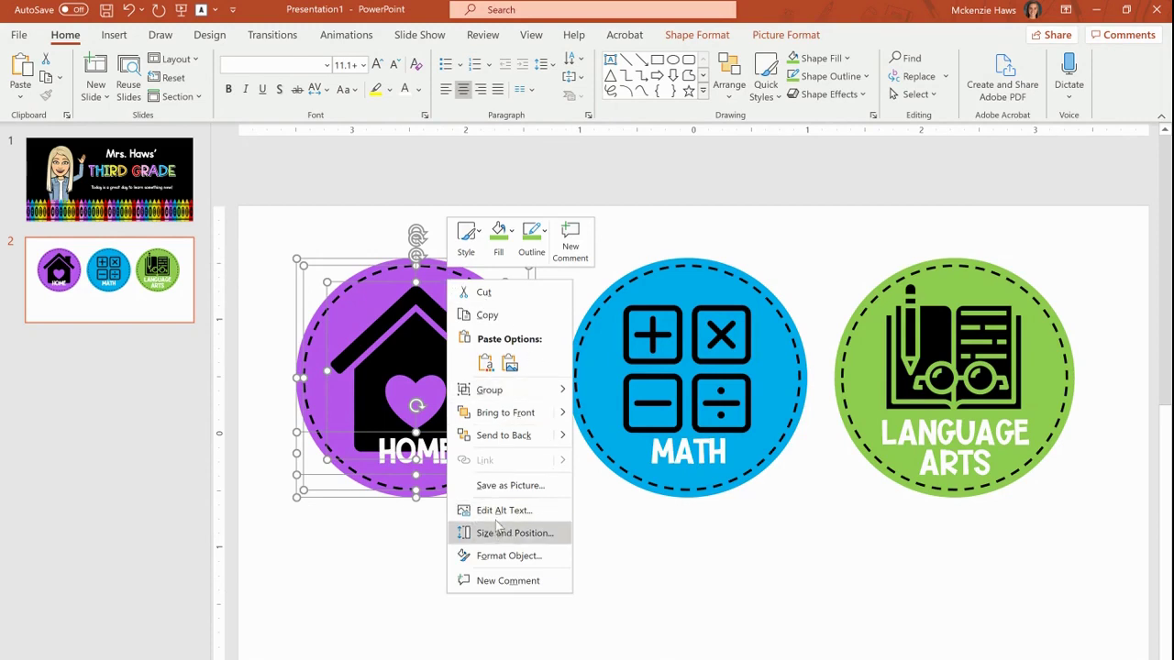
left_click(503, 486)
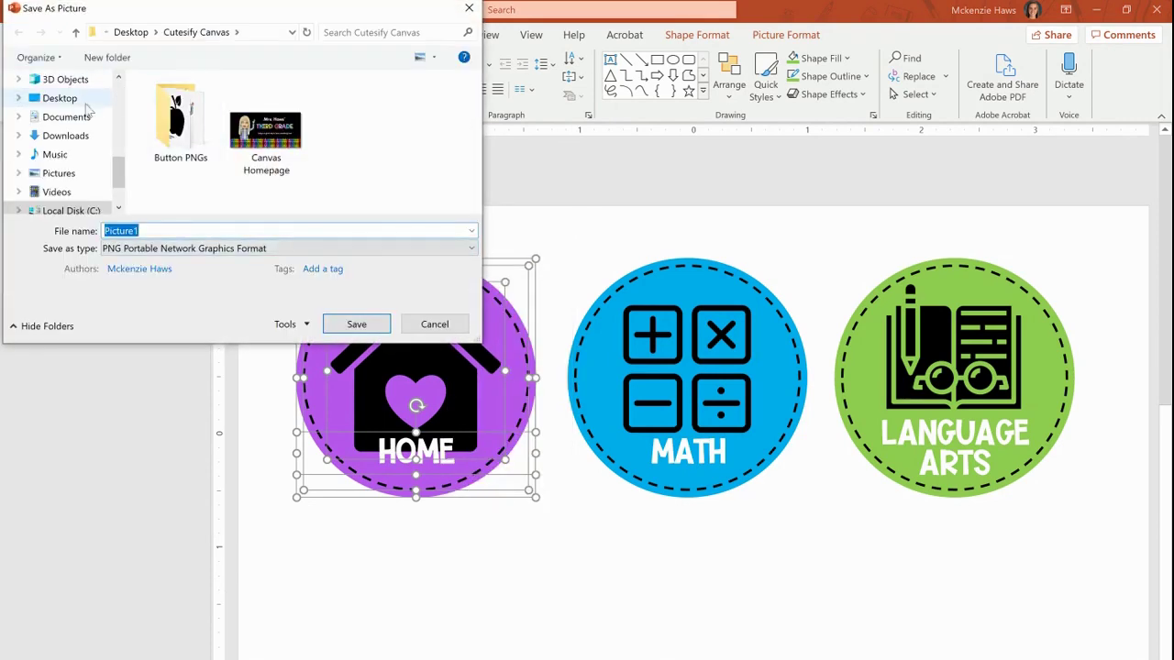
type("Home Button")
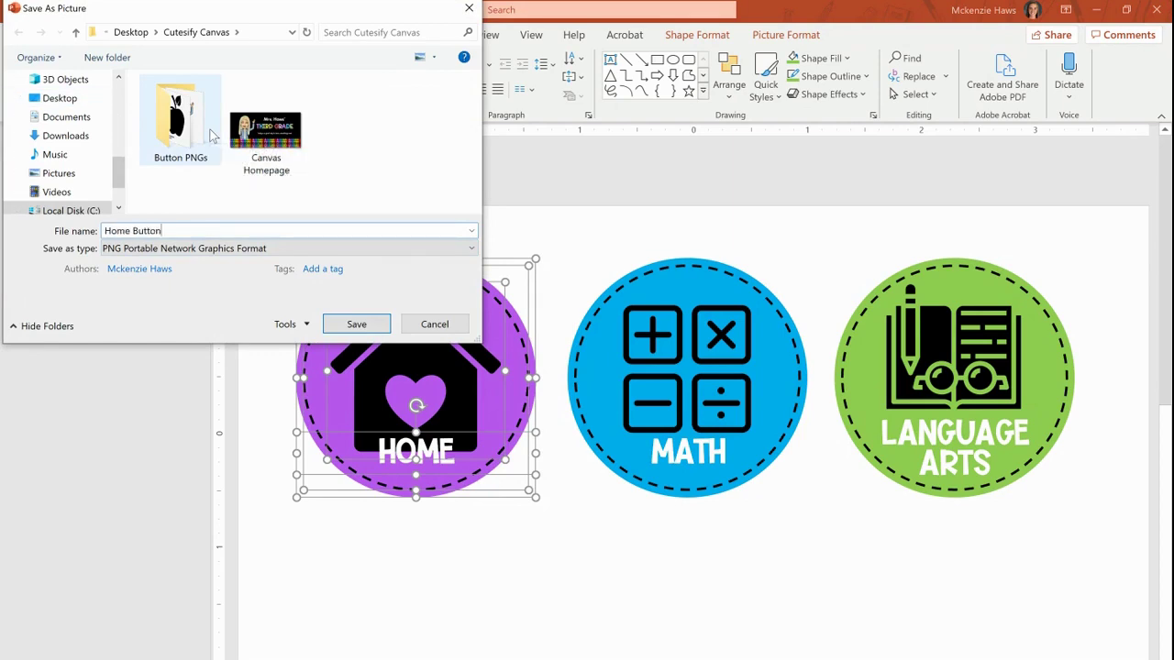
key("Return")
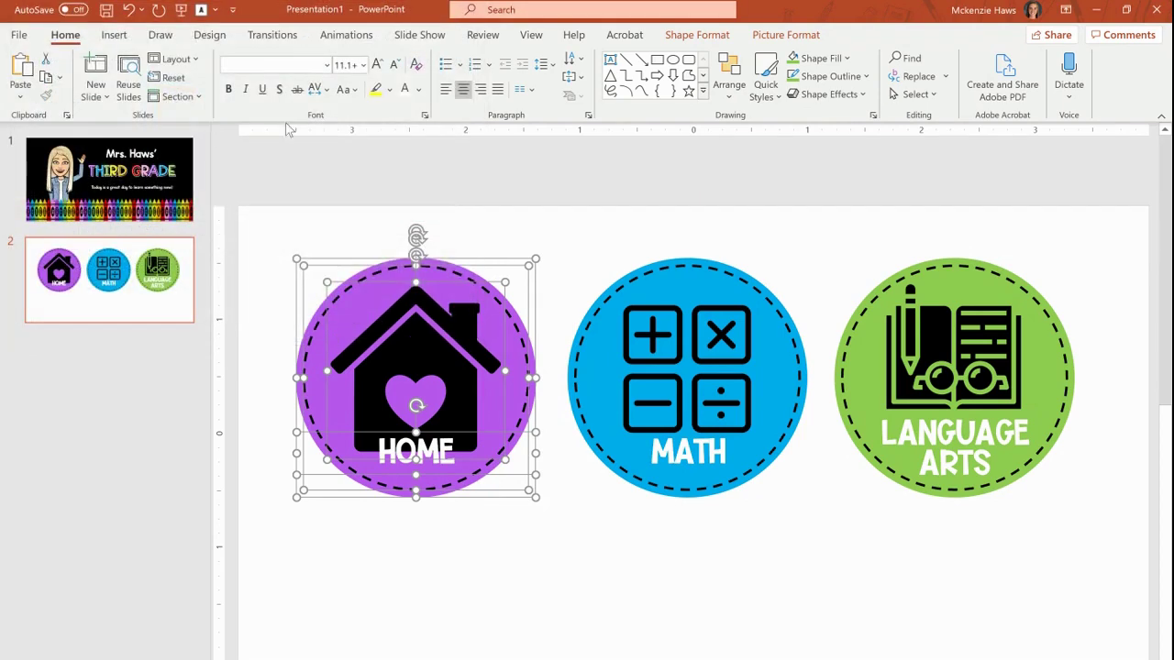
Save all parts of the MATH button together as a PNG picture named Math Button in the Cutesify Canvas folder.
left_click_drag(559, 215, 826, 563)
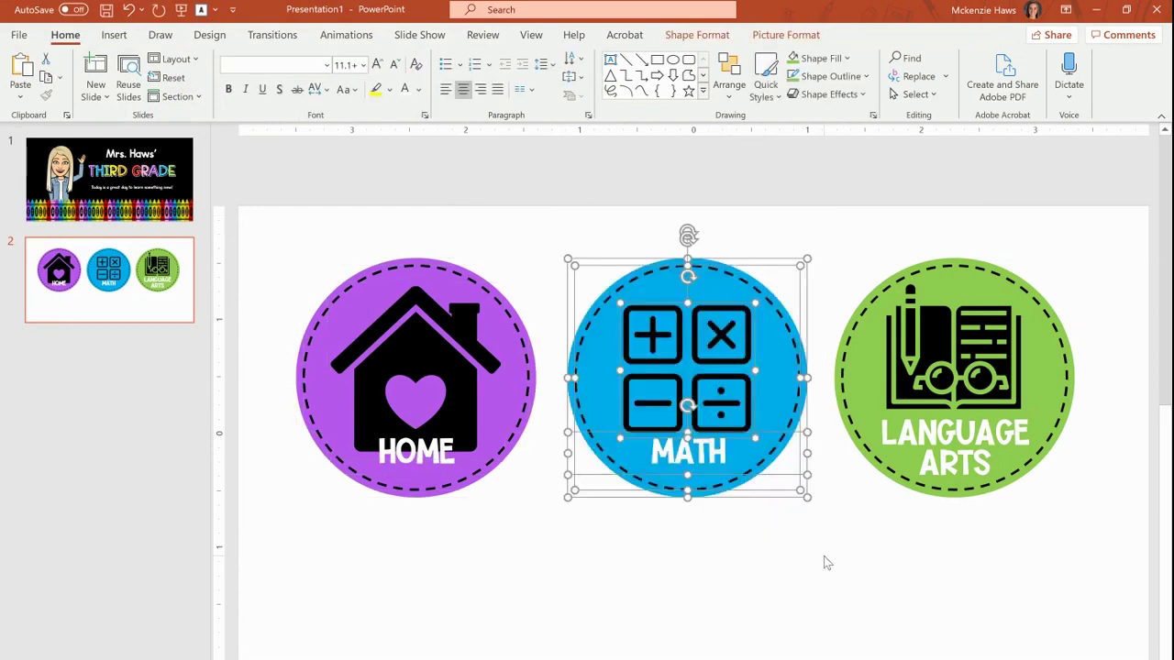
right_click(768, 441)
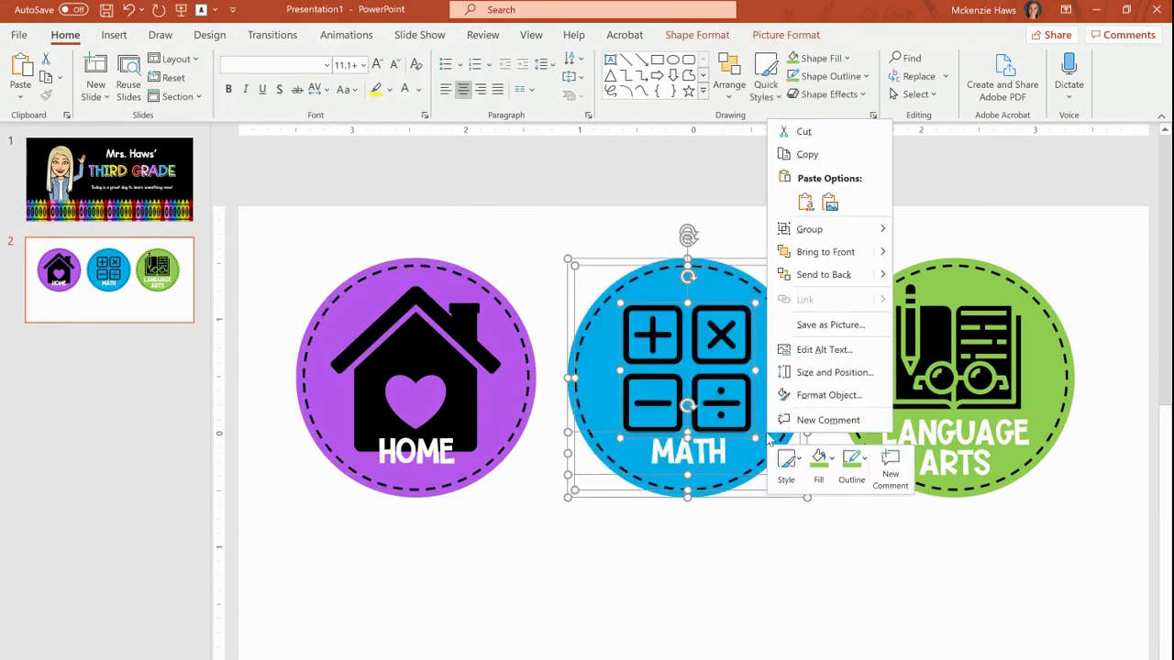
left_click(819, 326)
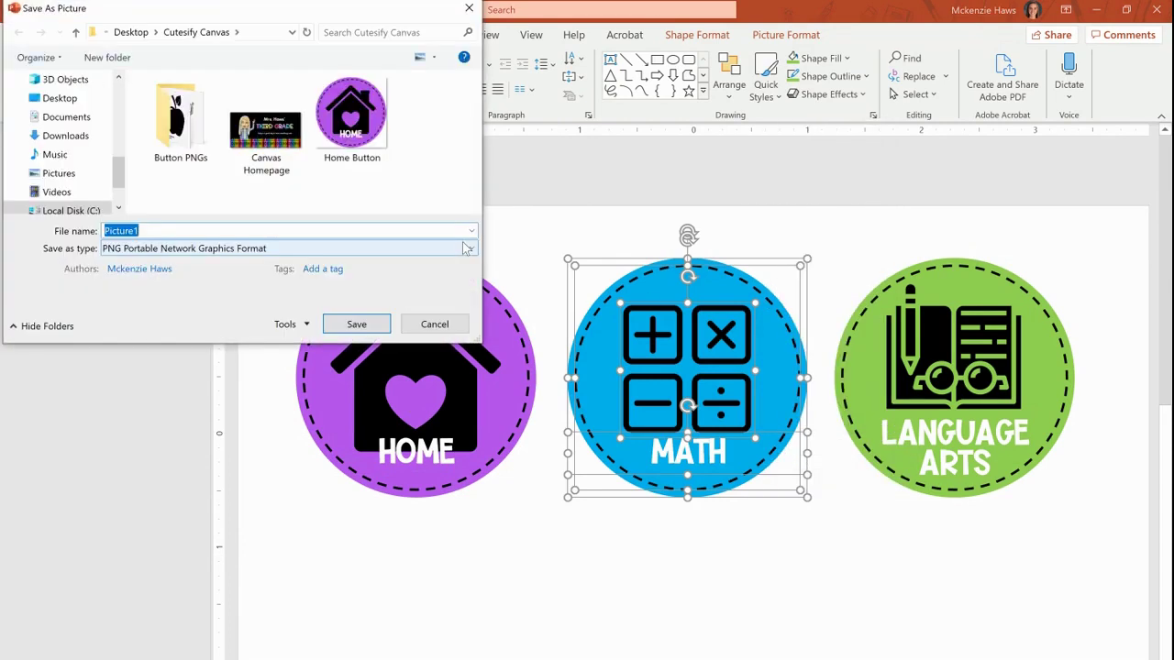
type("Math Button")
key("Return")
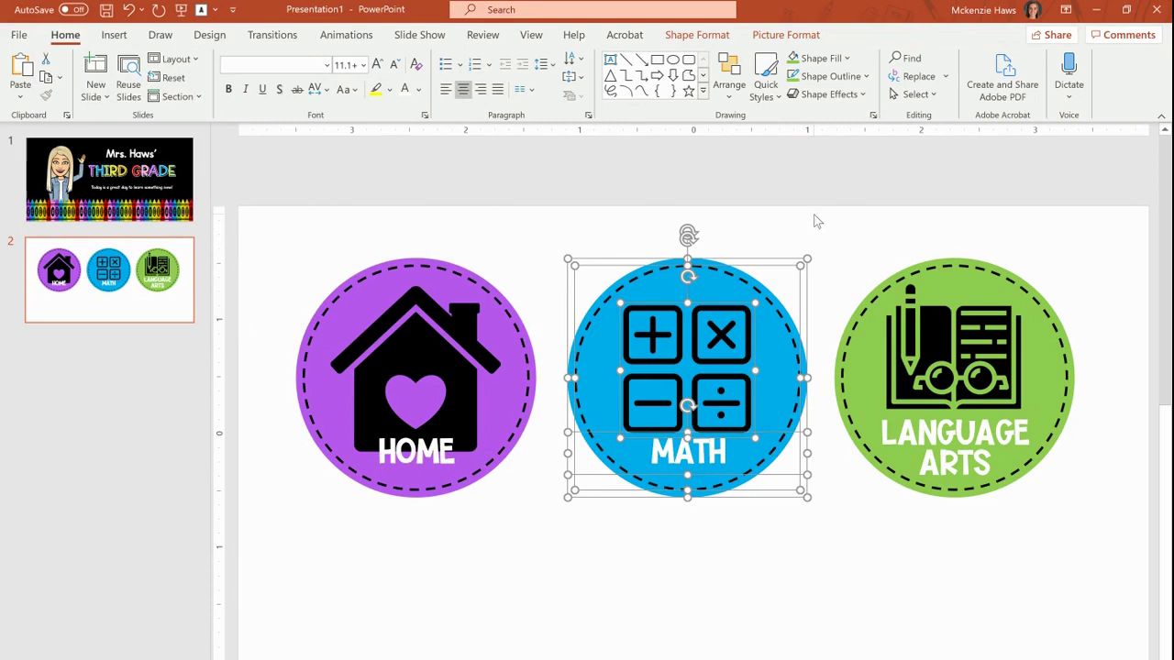
Save the complete LANGUAGE ARTS button as a PNG picture named Language Arts Button in the Cutesify Canvas folder and clear the selection.
left_click_drag(814, 216, 1143, 527)
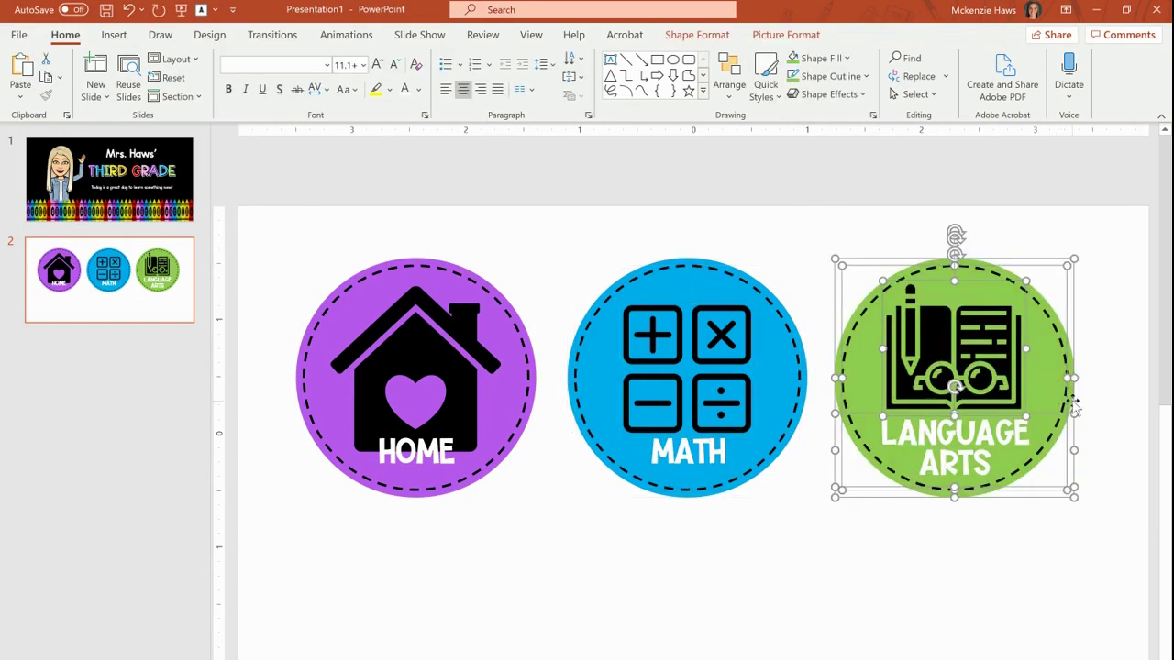
right_click(1073, 406)
left_click(991, 610)
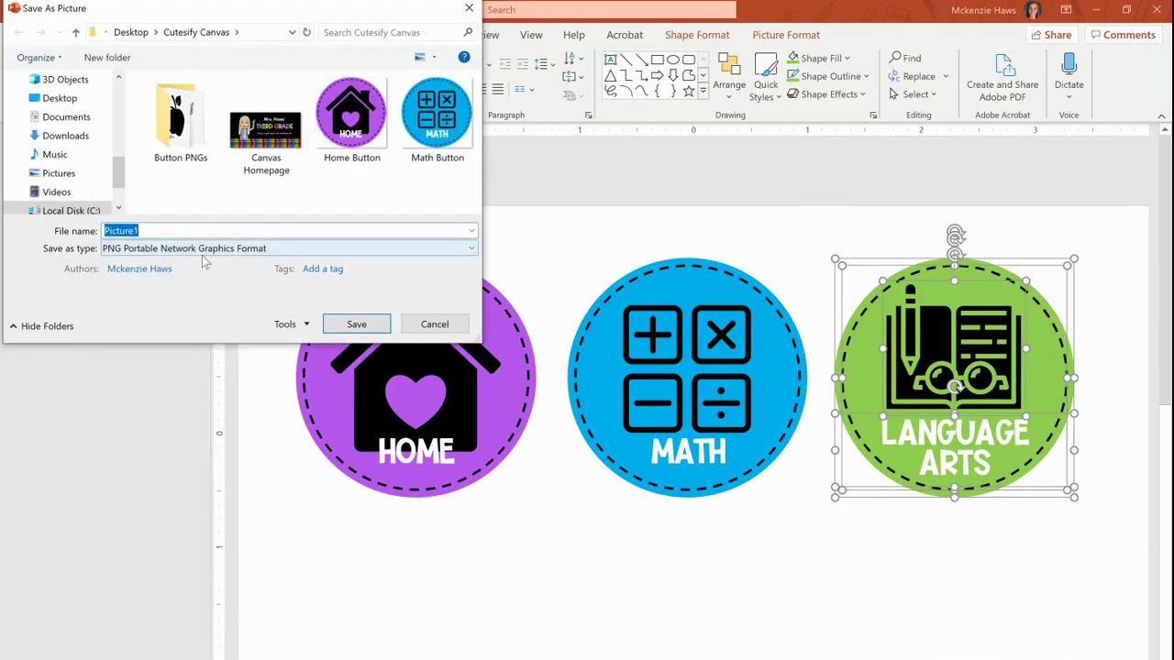
type("Language Arts Button")
key("Return")
left_click(408, 214)
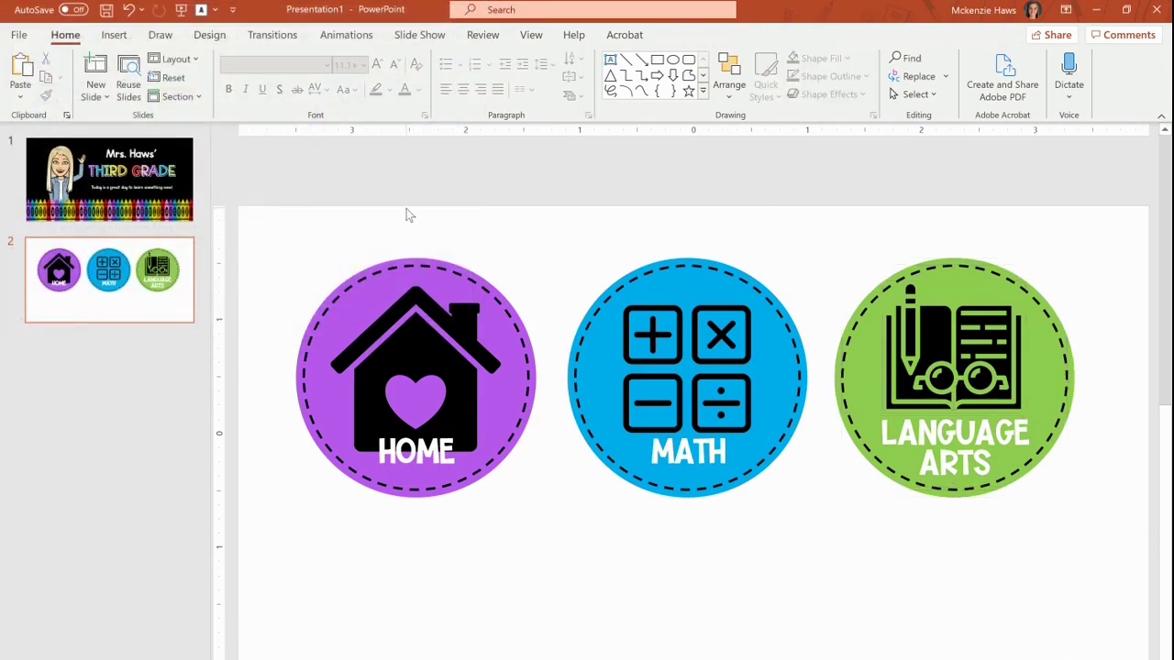